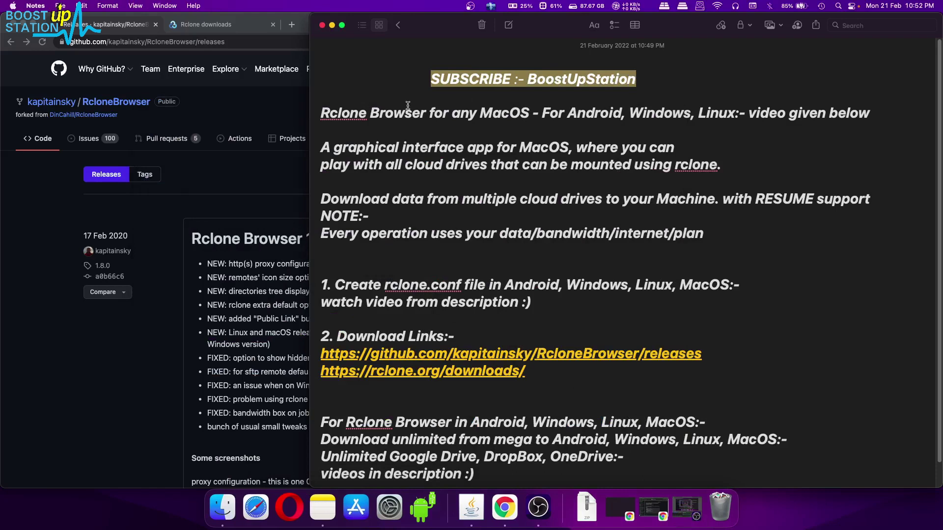
- Highlight the note's title, interface description, platforms, download-data and warning lines in turn
drag(328, 112, 538, 115)
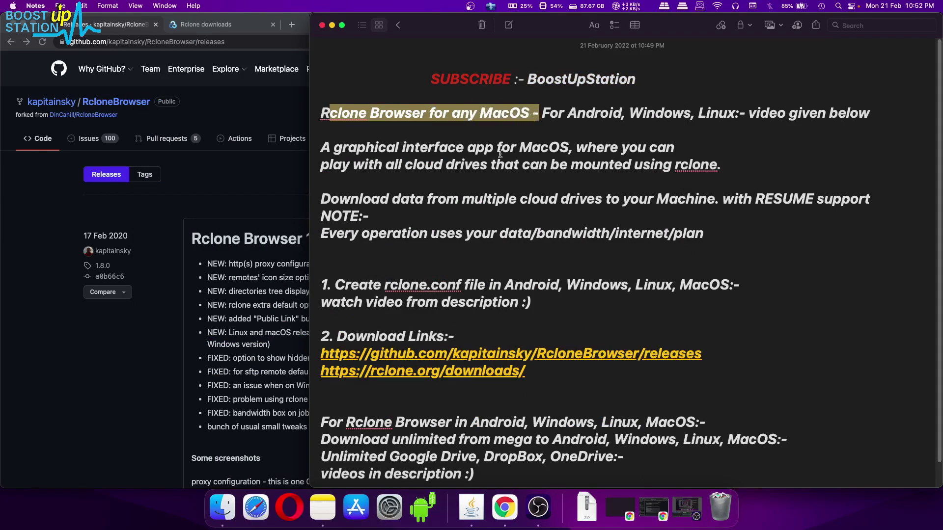
click(432, 148)
mouse_move(386, 148)
mouse_down()
mouse_move(567, 149)
mouse_move(406, 166)
mouse_move(718, 168)
mouse_up()
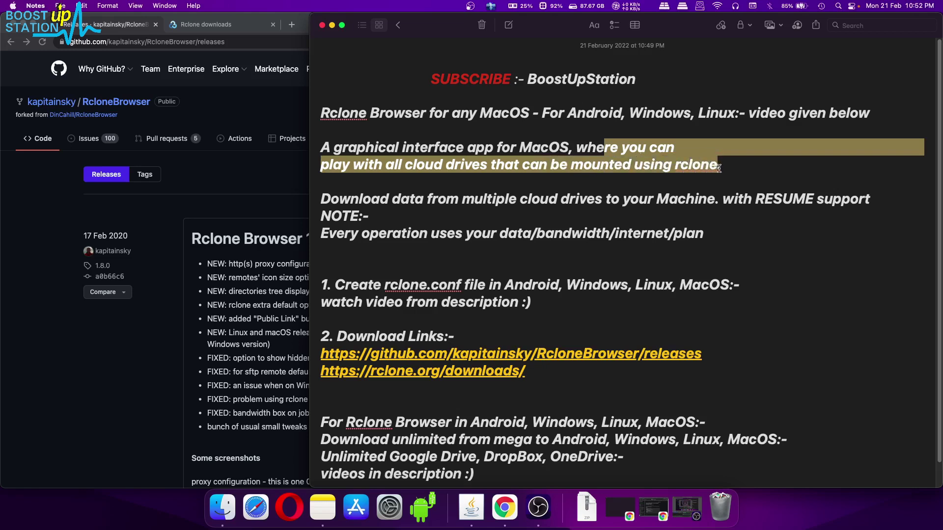
click(718, 165)
drag(559, 114, 870, 120)
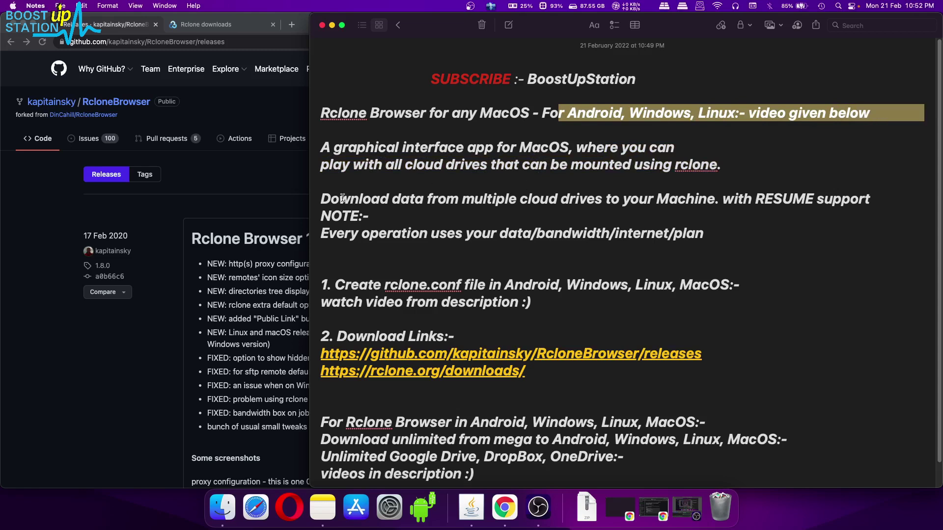
drag(338, 198, 882, 190)
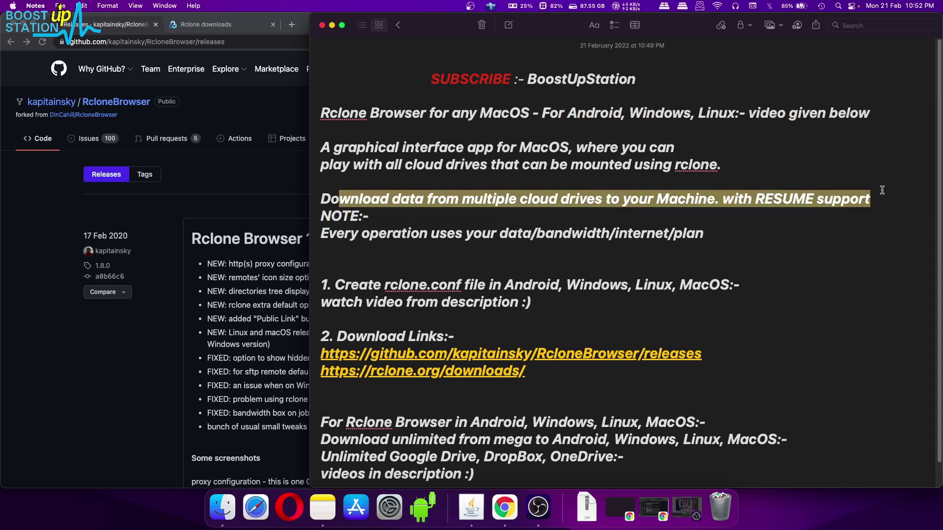
click(587, 199)
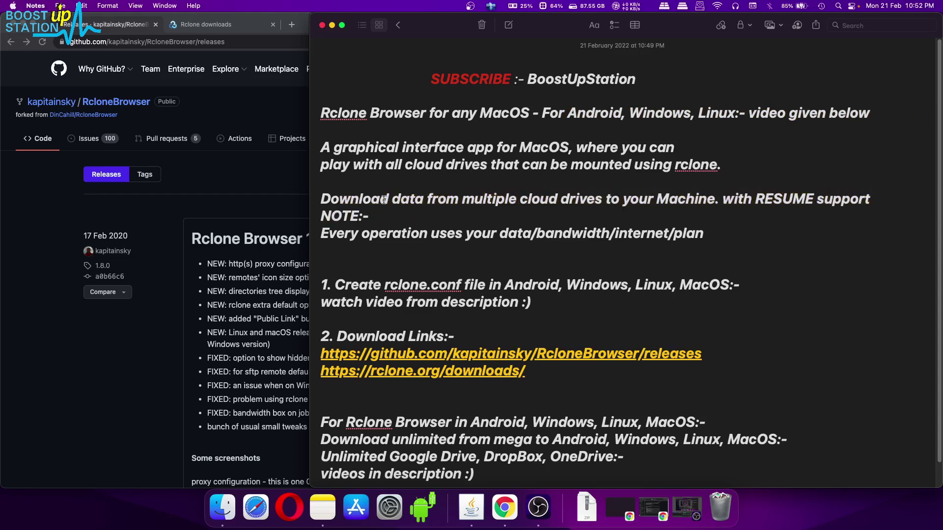
drag(338, 235, 705, 235)
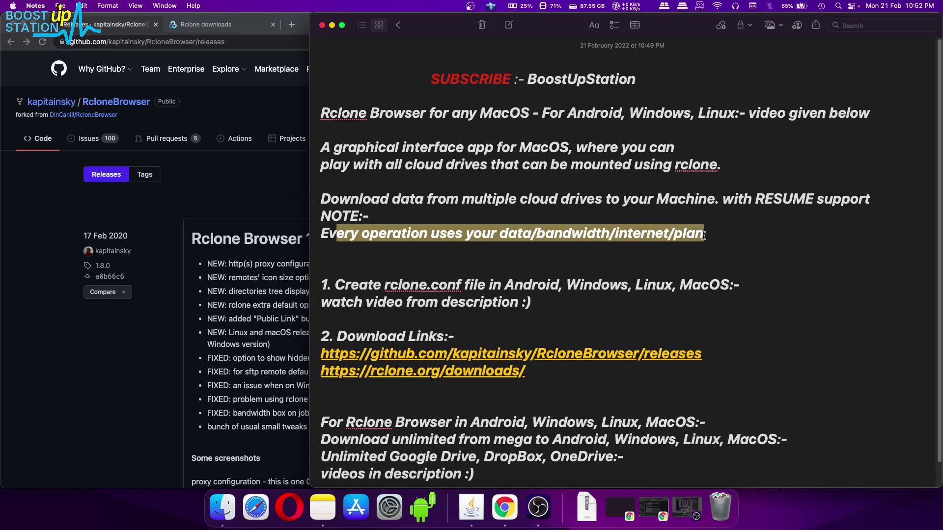
click(344, 267)
- Highlight the rclone.conf, video and download-links lines, then bring the GitHub releases page forward
drag(322, 285, 744, 287)
drag(592, 311, 324, 302)
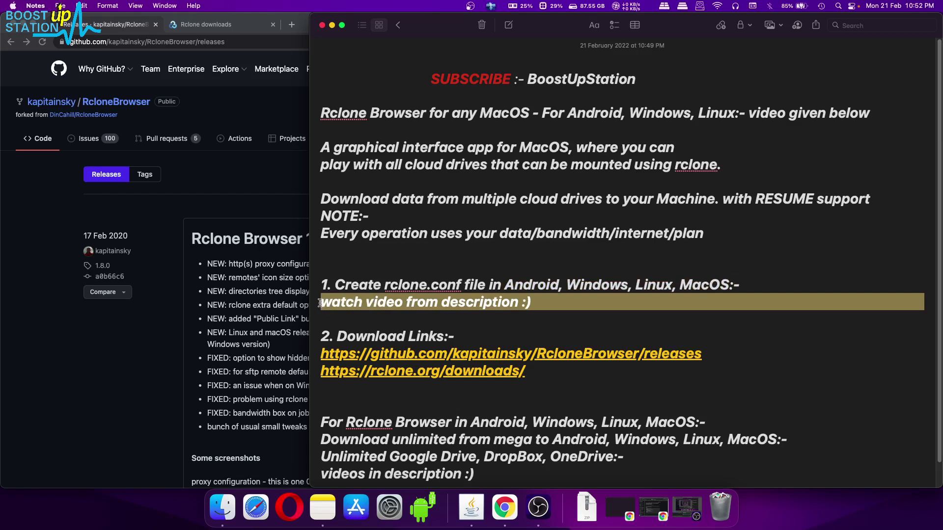
click(408, 310)
drag(347, 336, 550, 376)
click(593, 389)
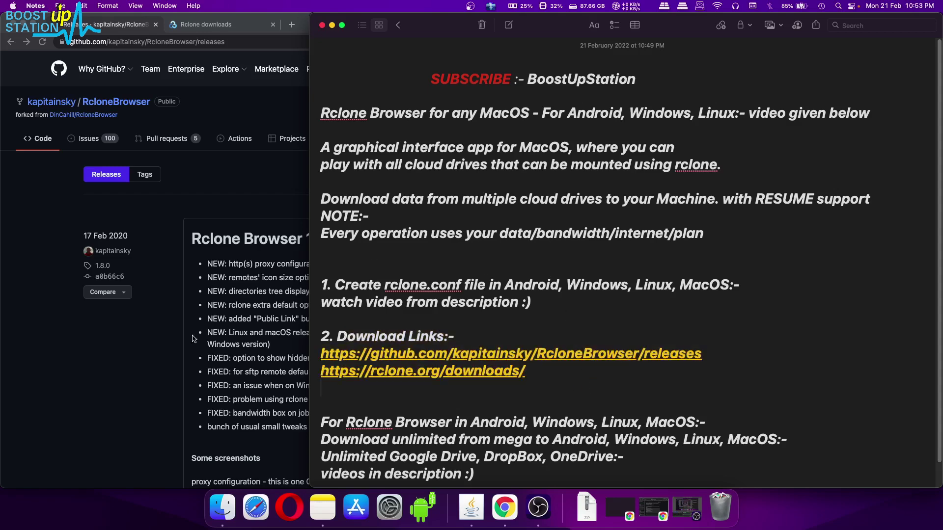
click(130, 399)
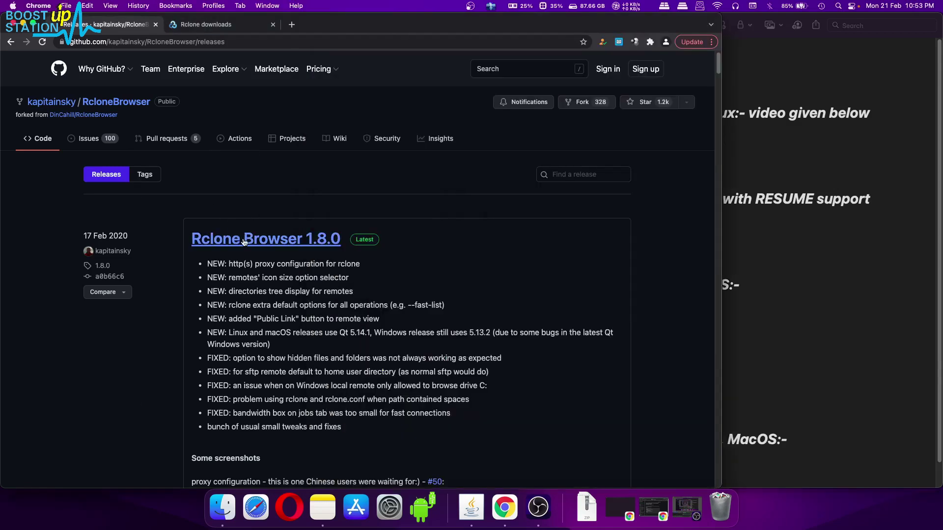
- Scroll to the 1.8.0 assets and download rclone-browser-1.8.0-a0b66c6-macos.dmg
scroll(243, 243, down, 2)
scroll(243, 243, down, 15)
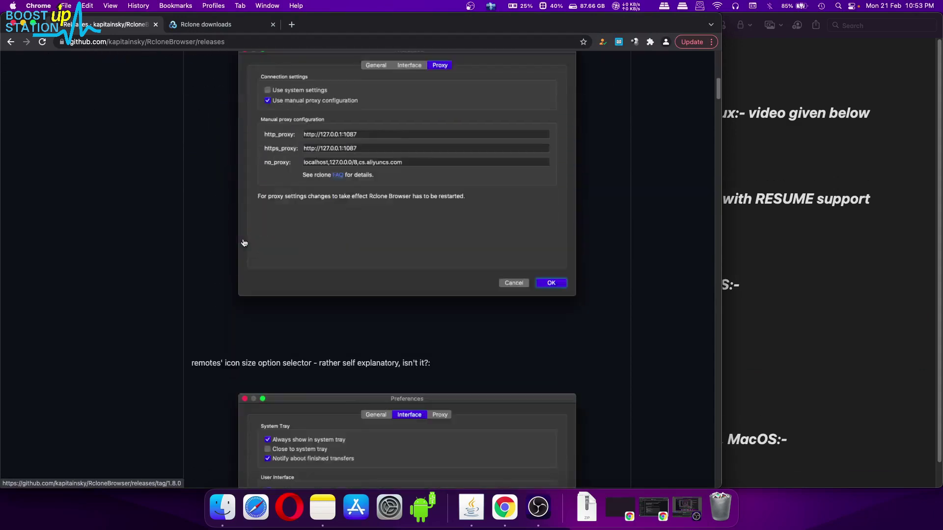
scroll(244, 243, down, 10)
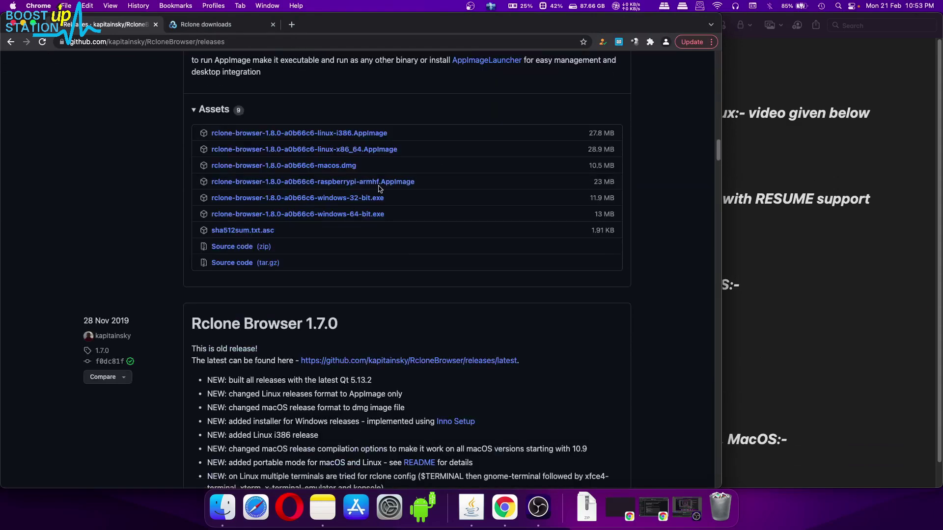
drag(378, 168, 165, 176)
click(287, 169)
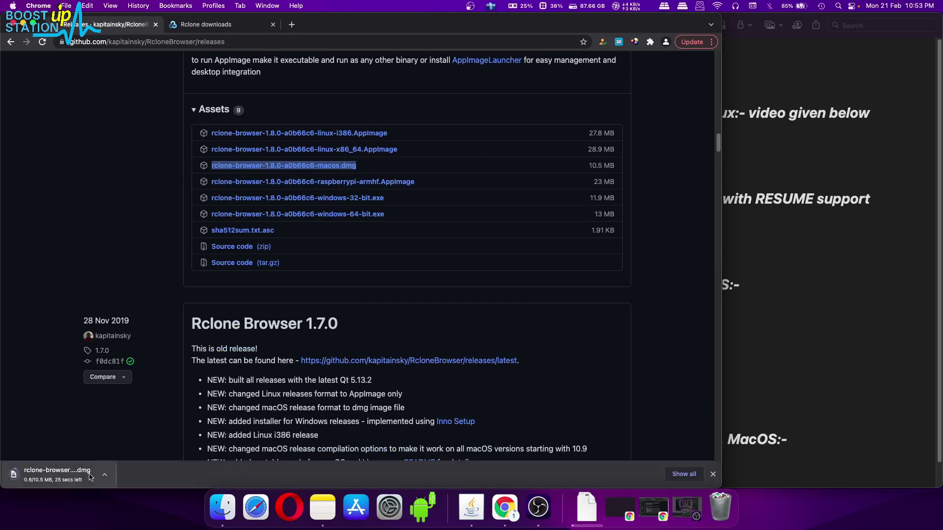
click(202, 29)
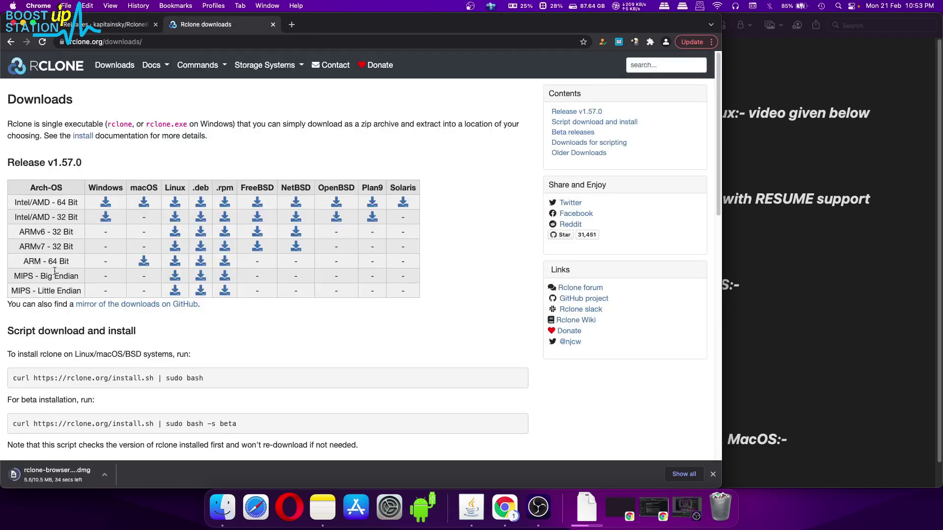
- Download the Intel/AMD 64-bit macOS rclone zip and drag it toward the Rclone Browser folder
drag(130, 187, 149, 188)
drag(15, 202, 42, 203)
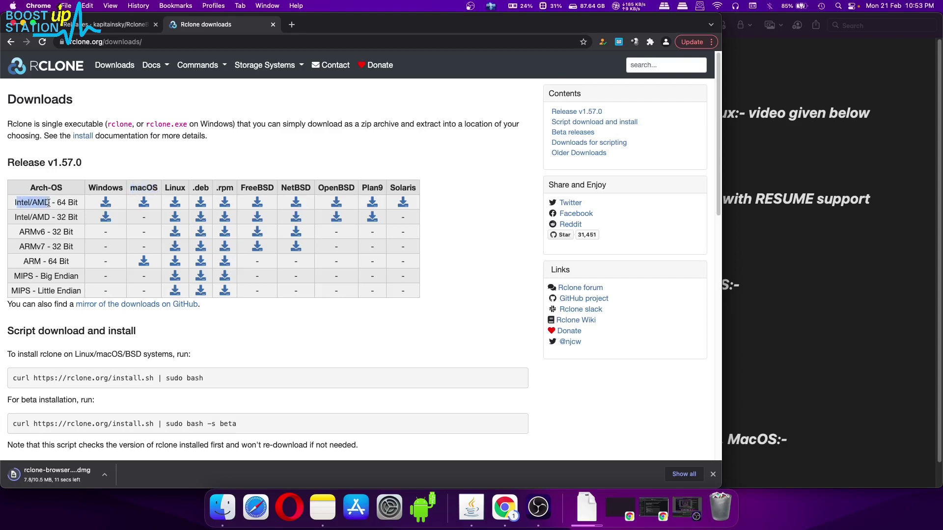
drag(20, 264, 53, 263)
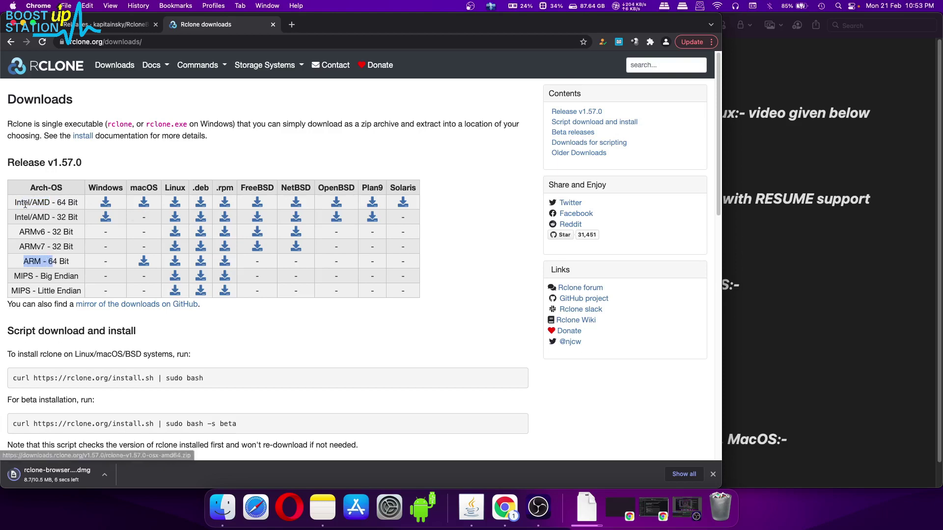
drag(15, 203, 49, 204)
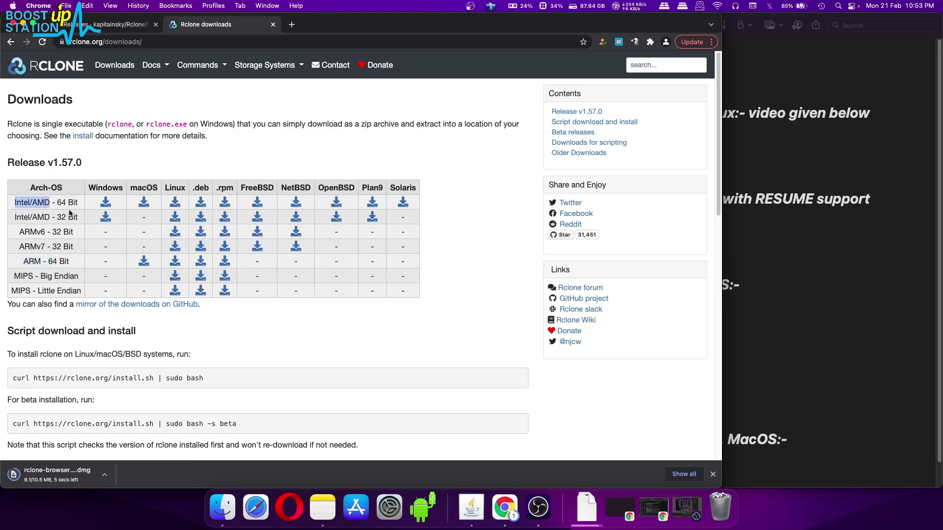
click(69, 212)
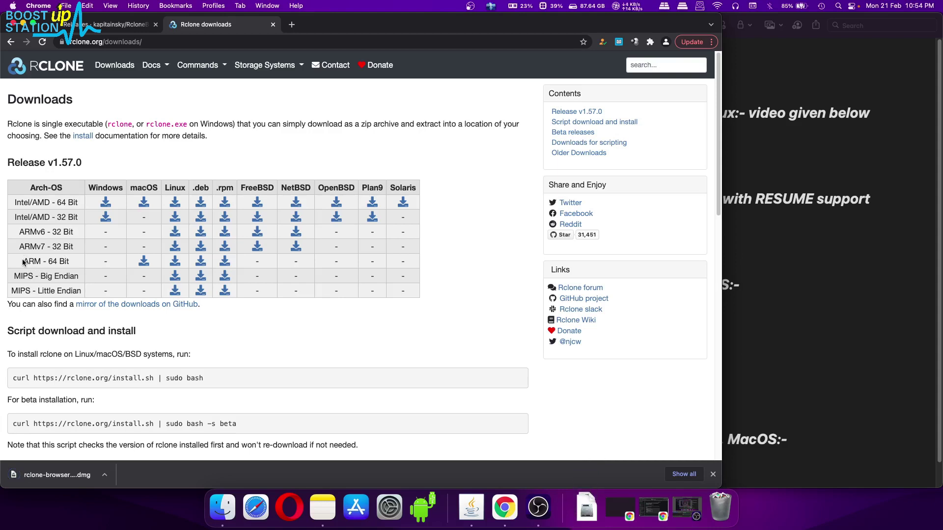
drag(24, 261, 66, 264)
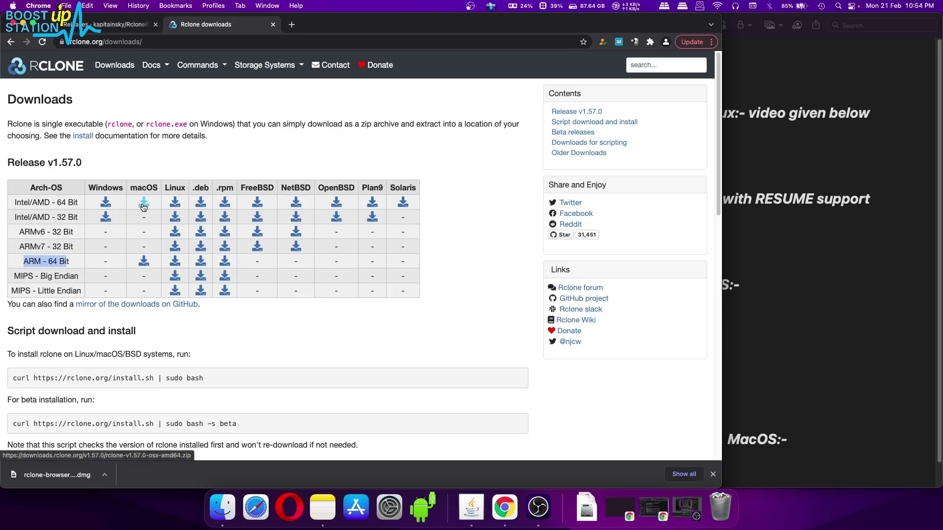
drag(14, 203, 60, 203)
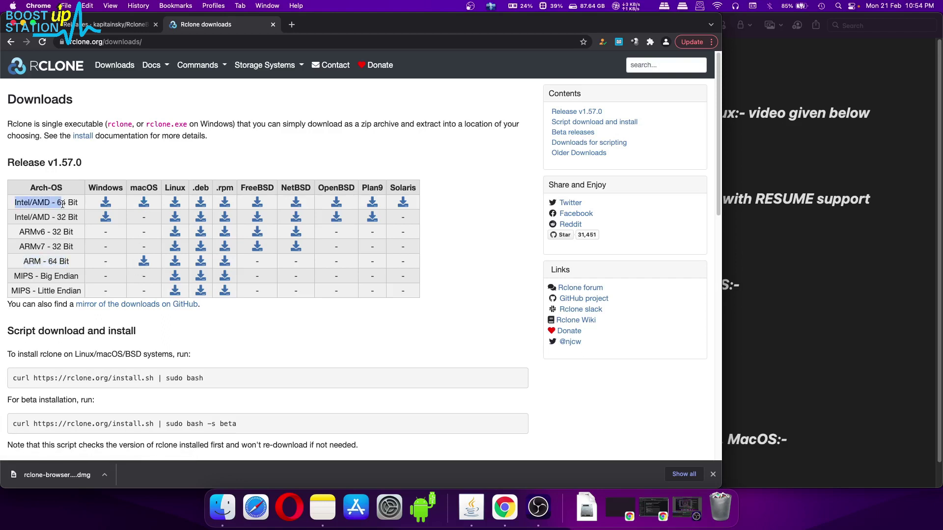
click(143, 204)
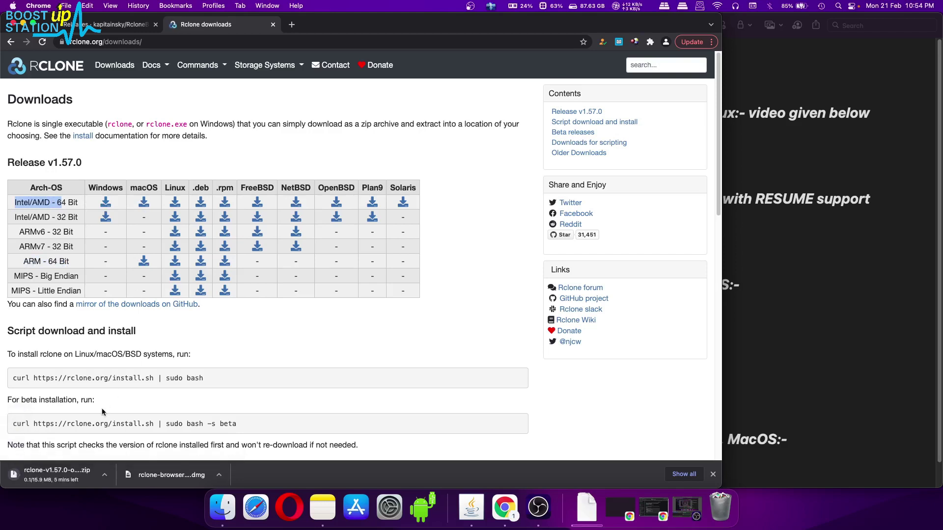
drag(54, 475, 804, 241)
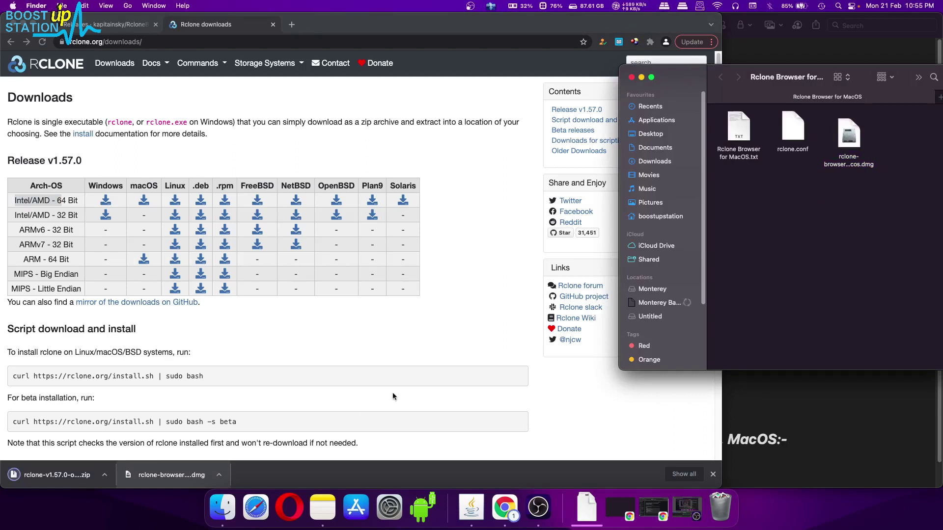
- Drop the rclone zip into the Rclone Browser for MacOS folder and extract it
drag(49, 481, 810, 205)
drag(677, 77, 277, 97)
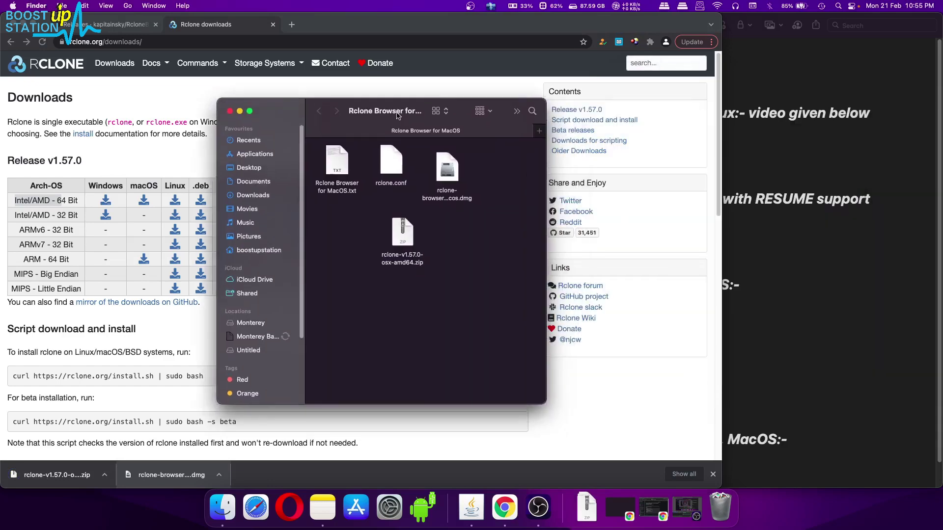
double_click(399, 231)
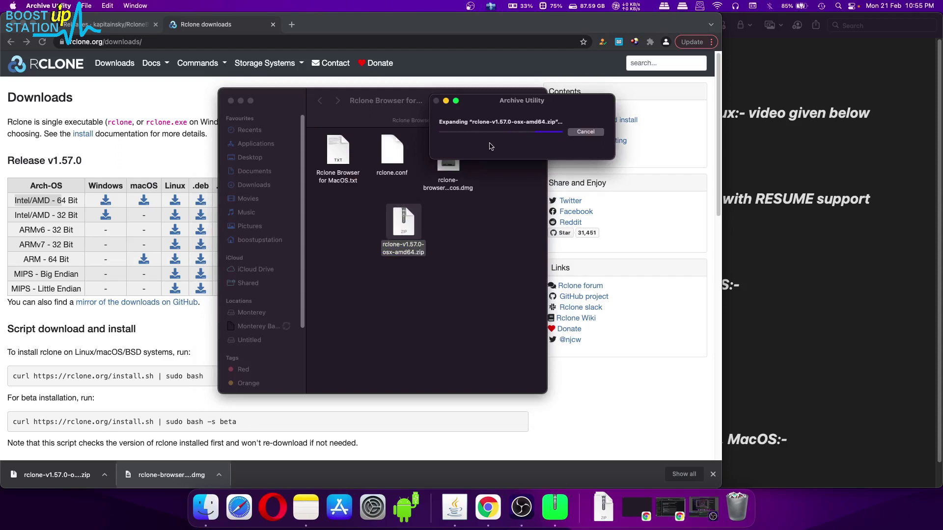
click(478, 283)
double_click(487, 236)
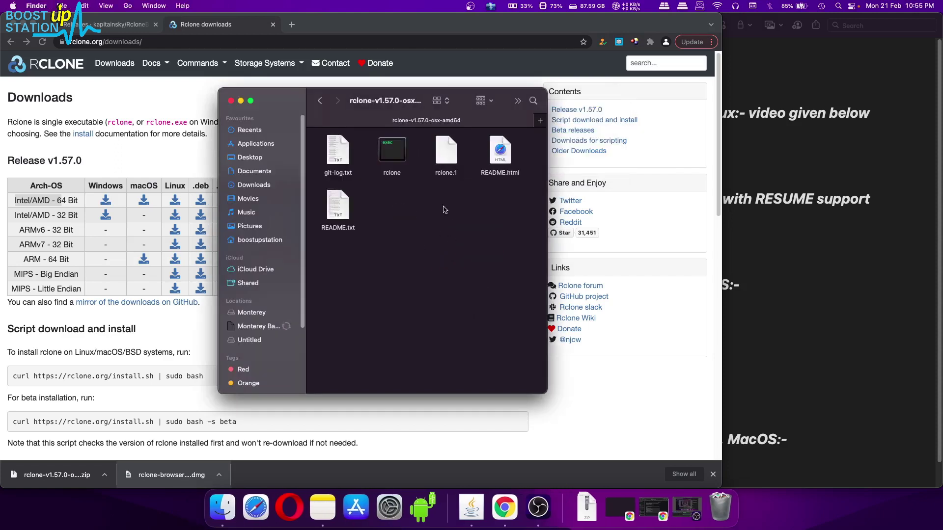
- Copy the rclone executable from rclone-v1.57.0-osx-amd64 into the Rclone Browser for MacOS folder
click(387, 164)
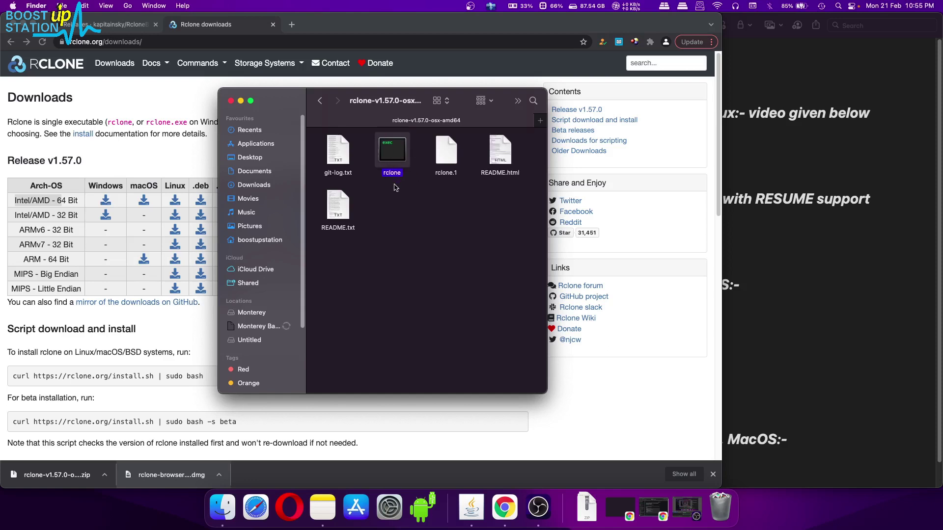
right_click(394, 158)
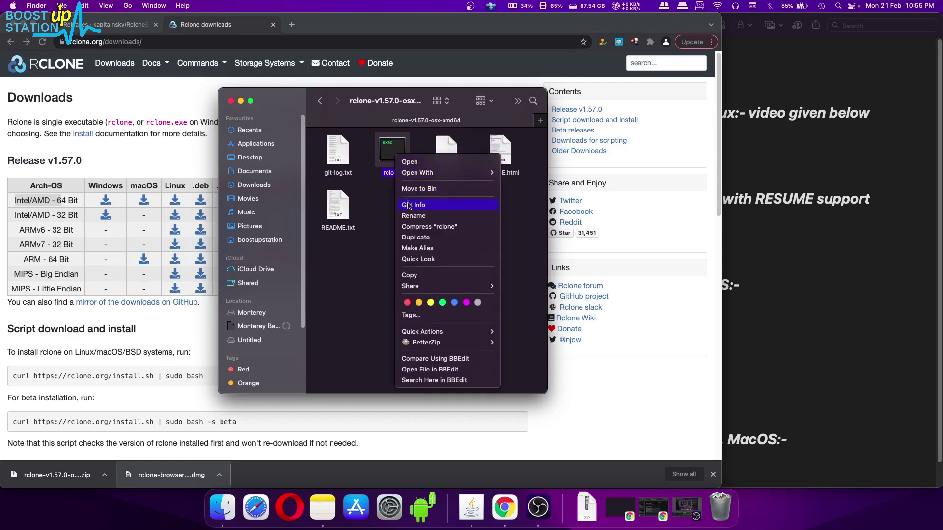
click(409, 275)
drag(321, 108, 321, 105)
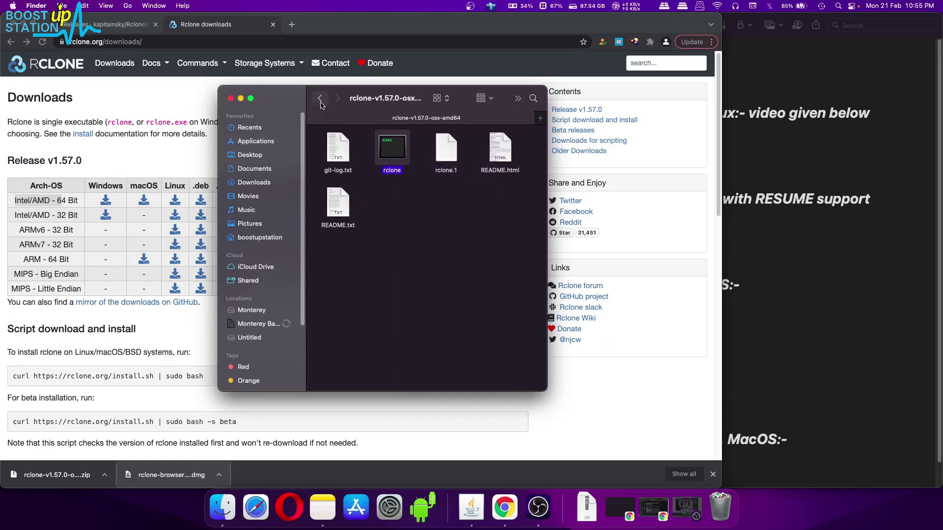
click(321, 102)
right_click(358, 290)
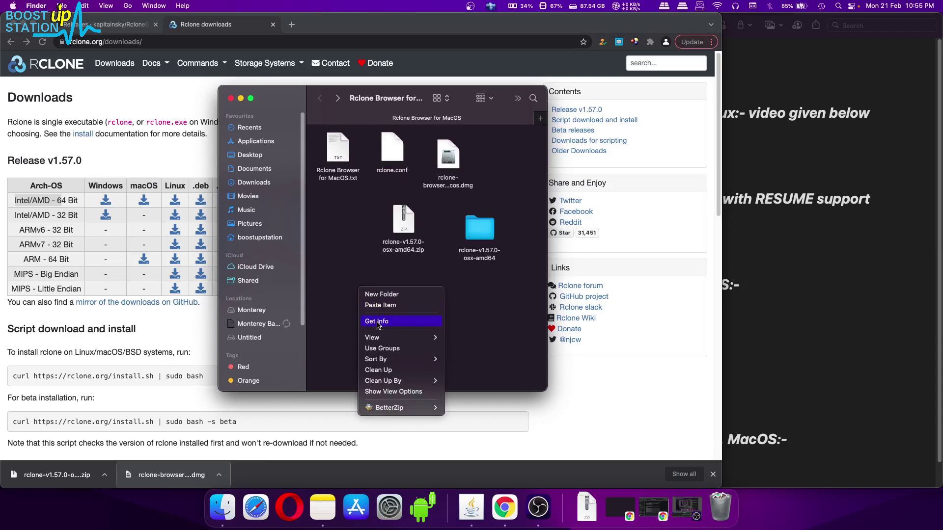
click(393, 305)
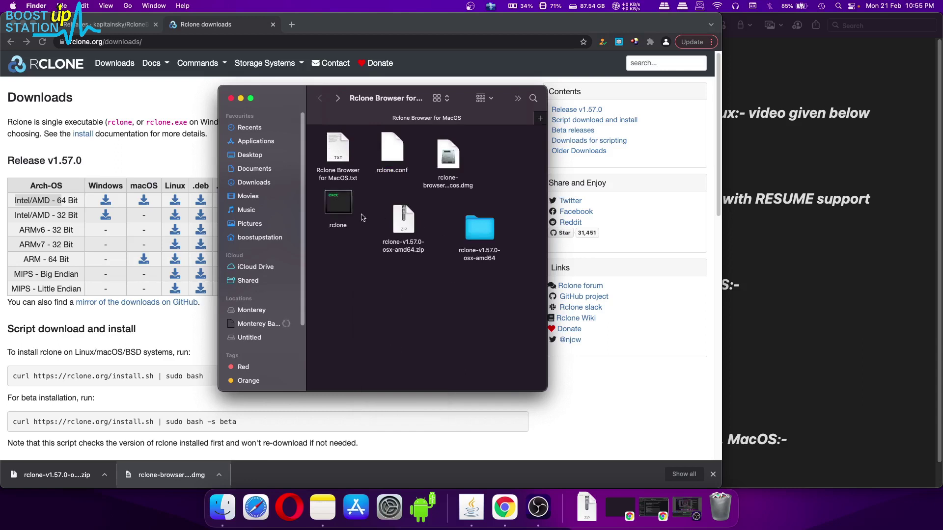
drag(346, 209, 352, 218)
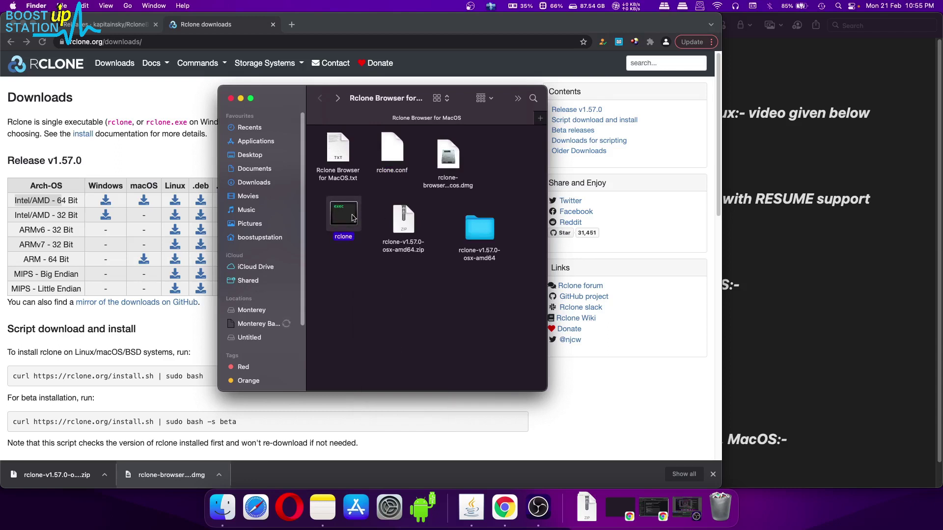
click(456, 160)
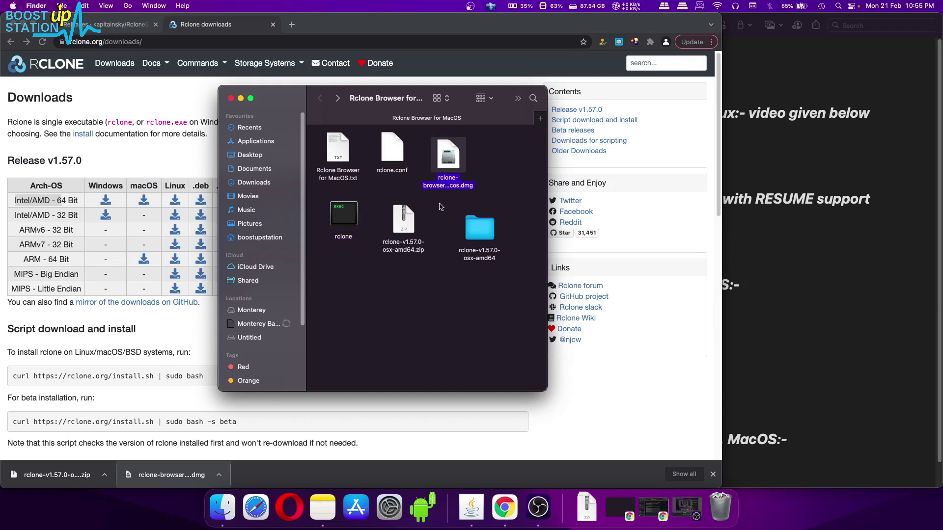
- Mount the Rclone Browser disk image and copy the app into Applications
double_click(451, 163)
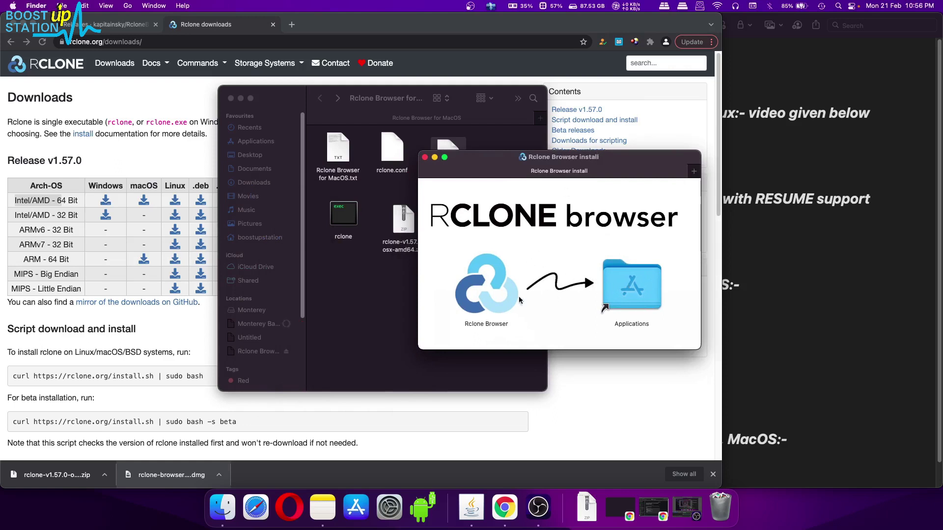
drag(489, 295, 641, 292)
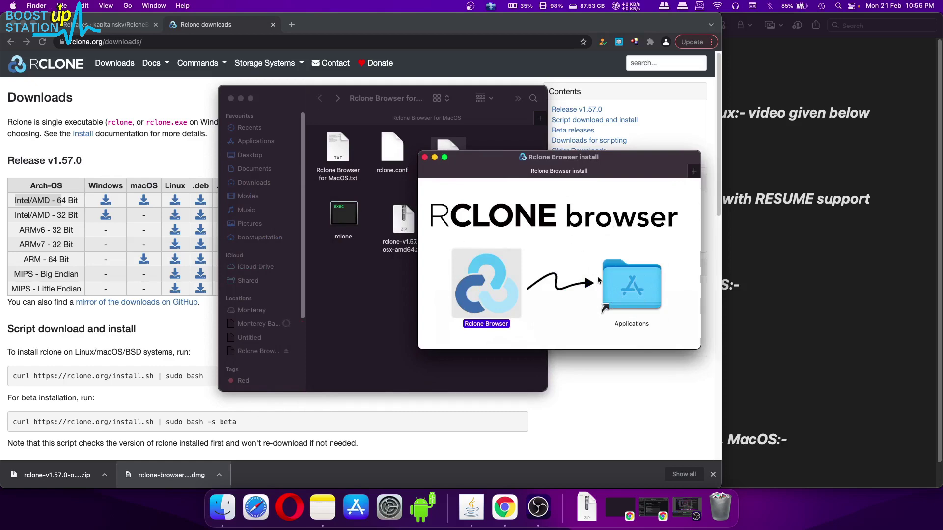
click(618, 299)
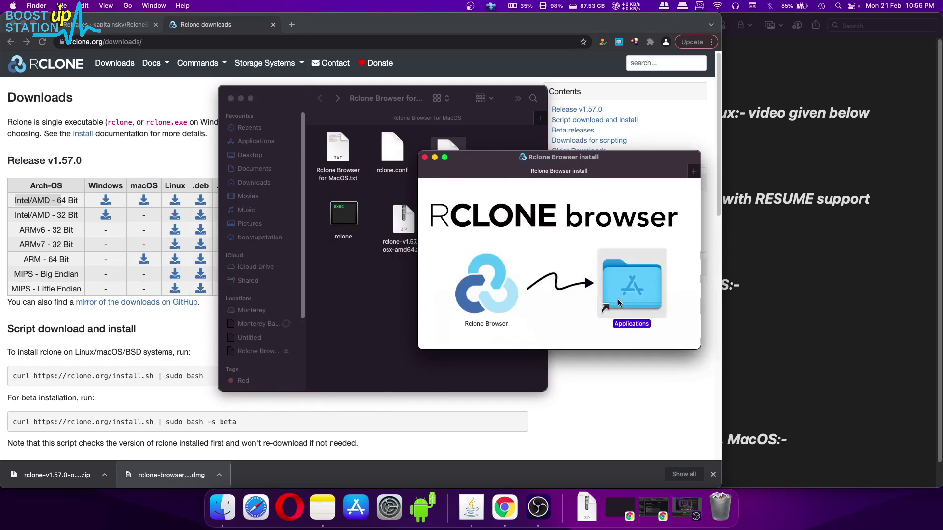
double_click(617, 302)
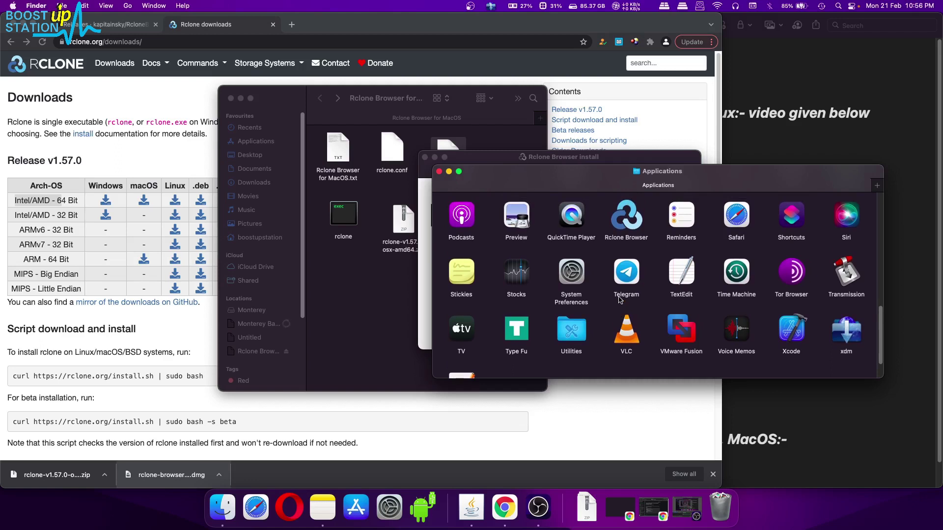
- Launch Rclone Browser from Applications and dismiss the unidentified-developer warning
click(623, 231)
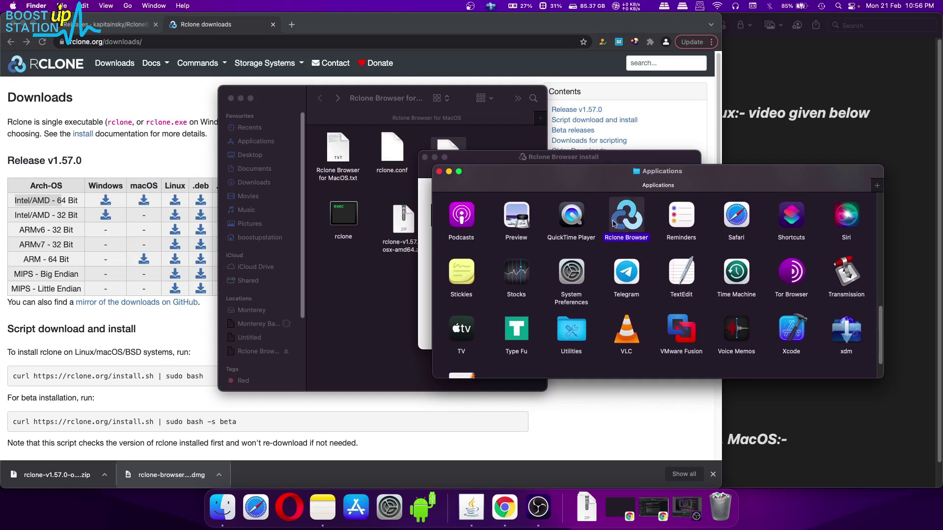
double_click(624, 223)
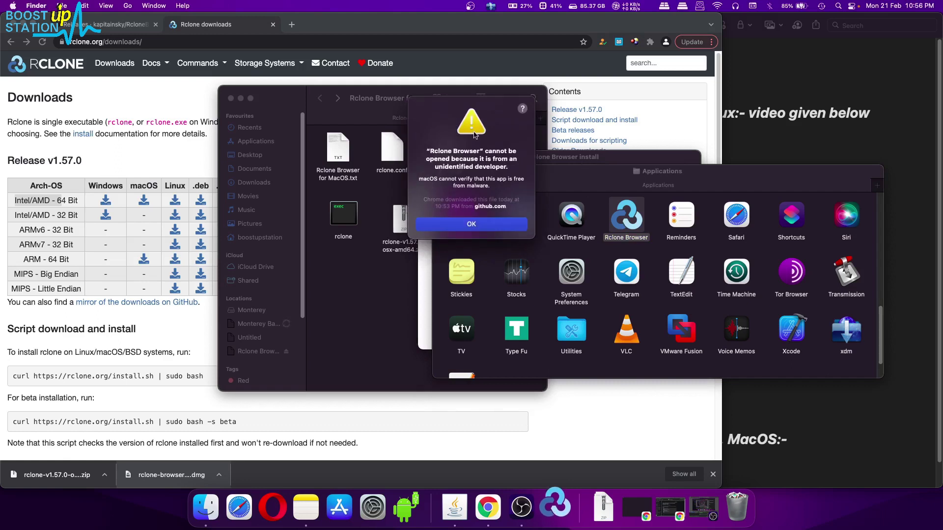
drag(471, 113, 324, 147)
click(439, 171)
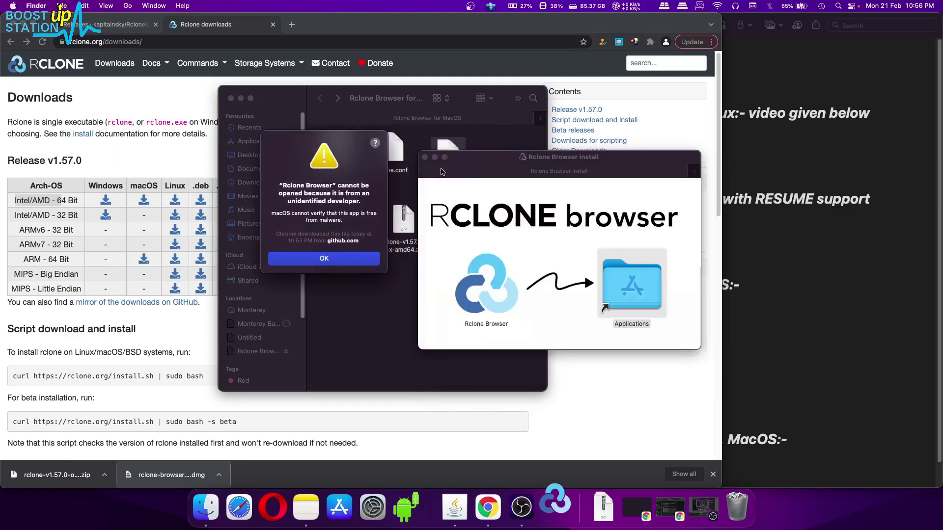
click(425, 157)
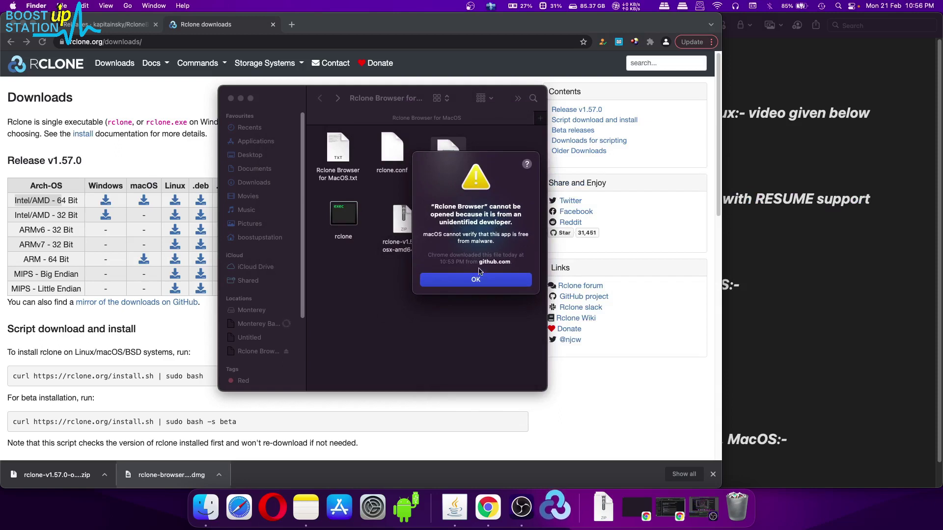
click(465, 282)
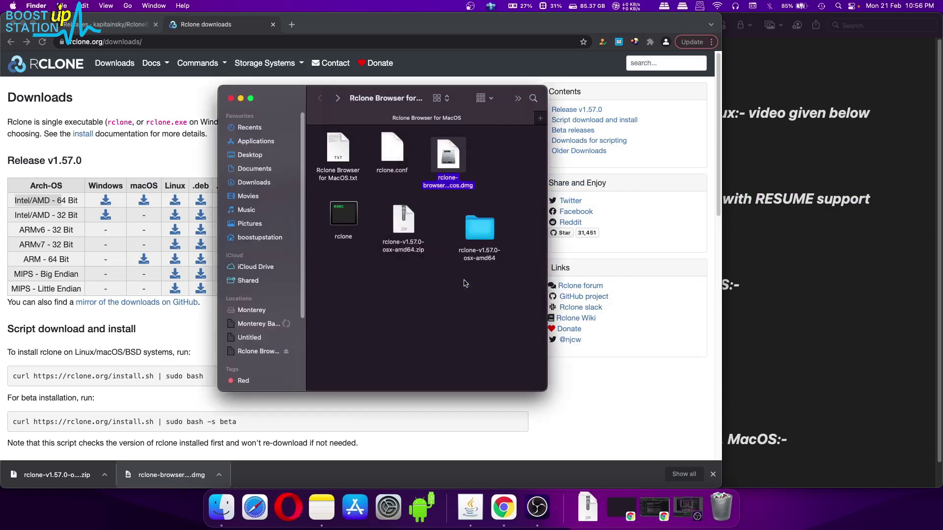
click(390, 507)
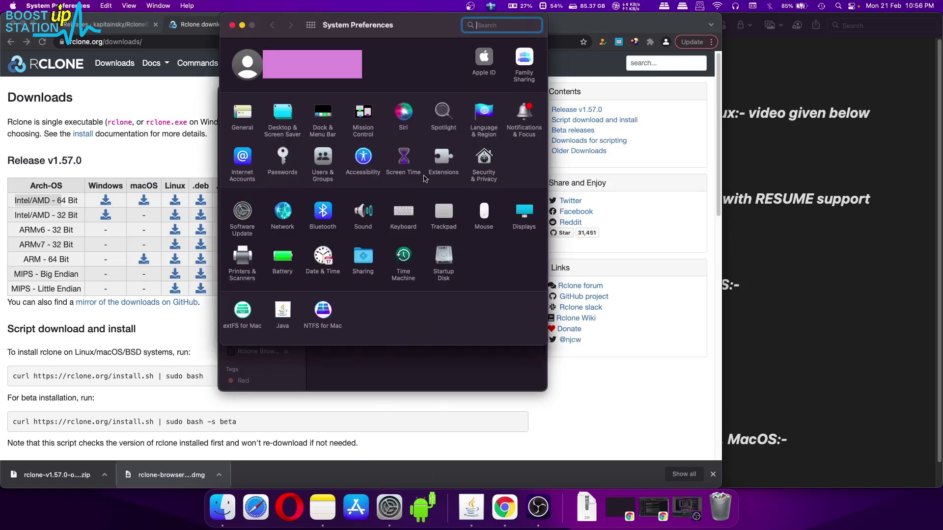
- Allow Rclone Browser with Open Anyway in Security & Privacy and confirm Open
click(484, 162)
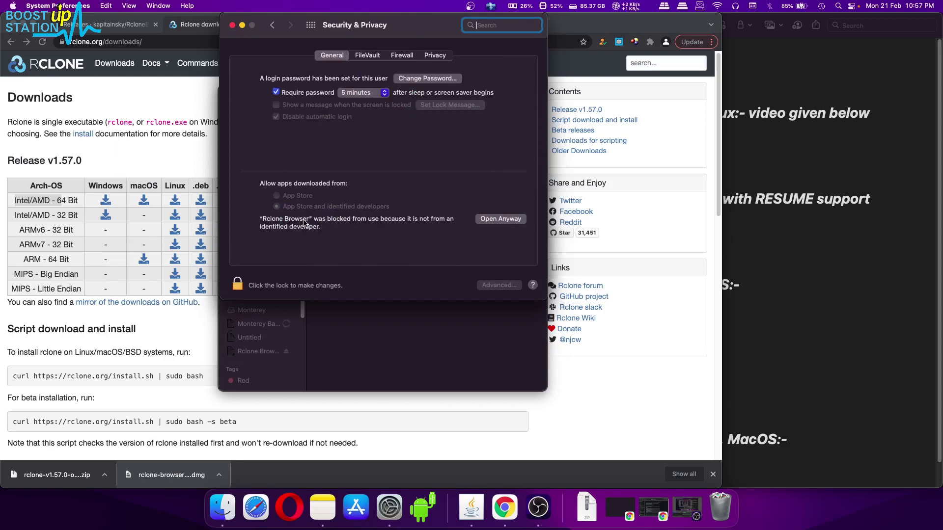
click(493, 220)
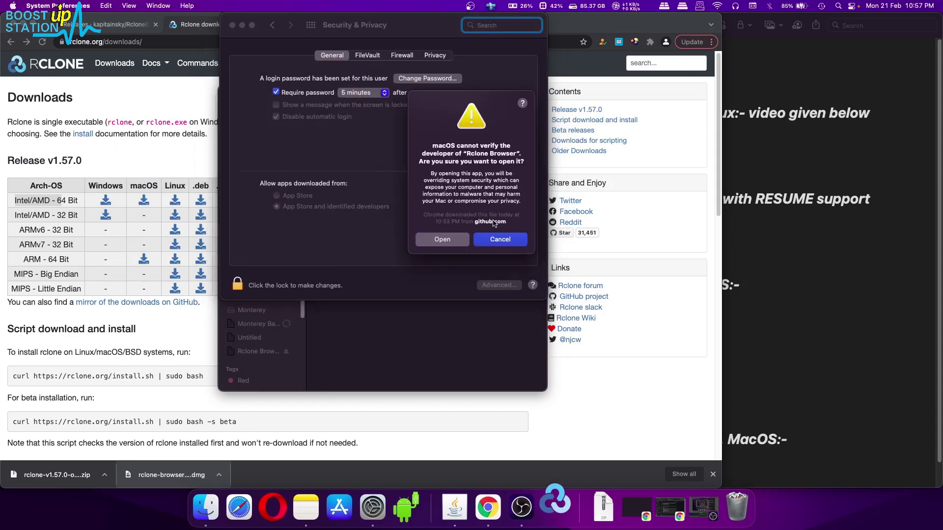
click(445, 240)
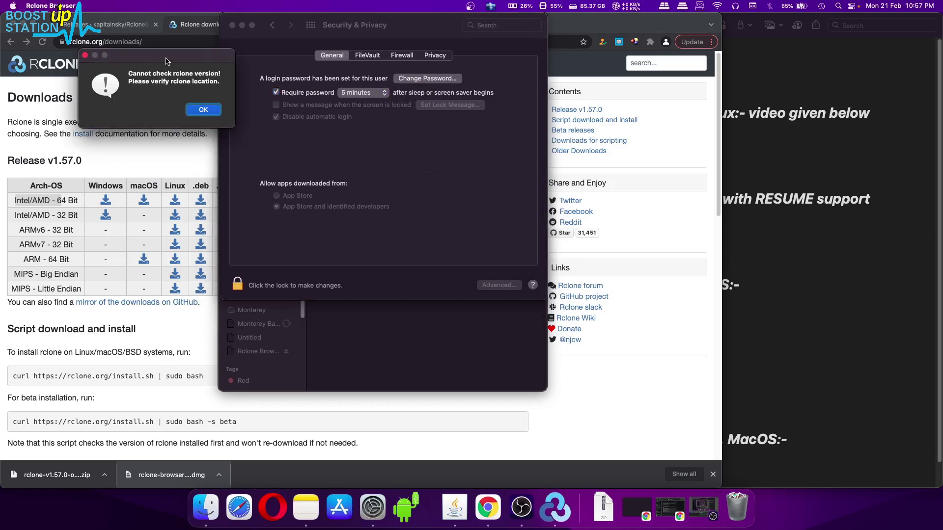
- Close Security & Privacy and acknowledge the version alert to reach Rclone Browser Preferences
drag(167, 61, 137, 162)
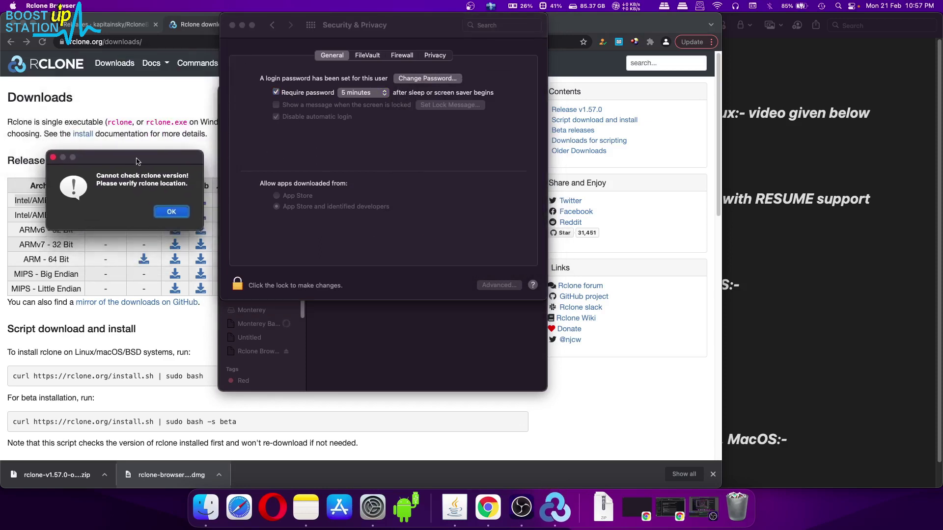
click(233, 26)
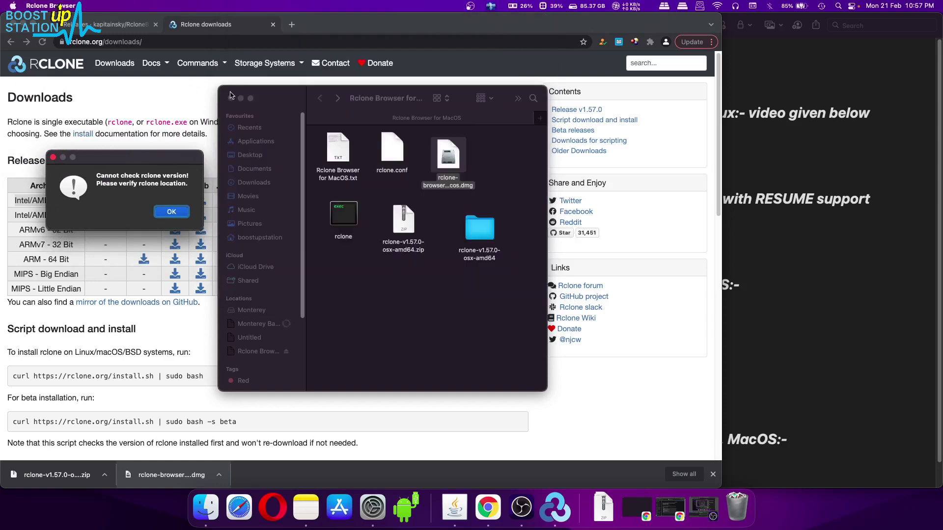
drag(121, 160, 454, 290)
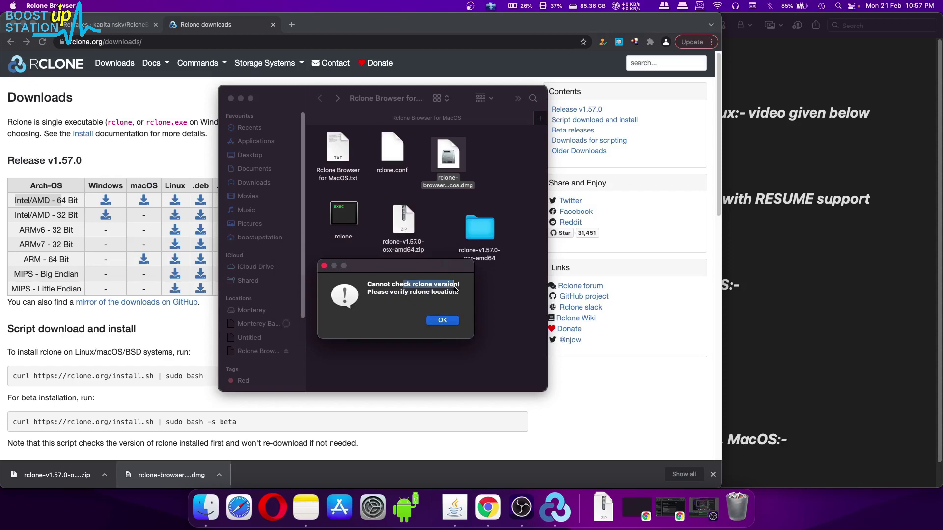
click(443, 321)
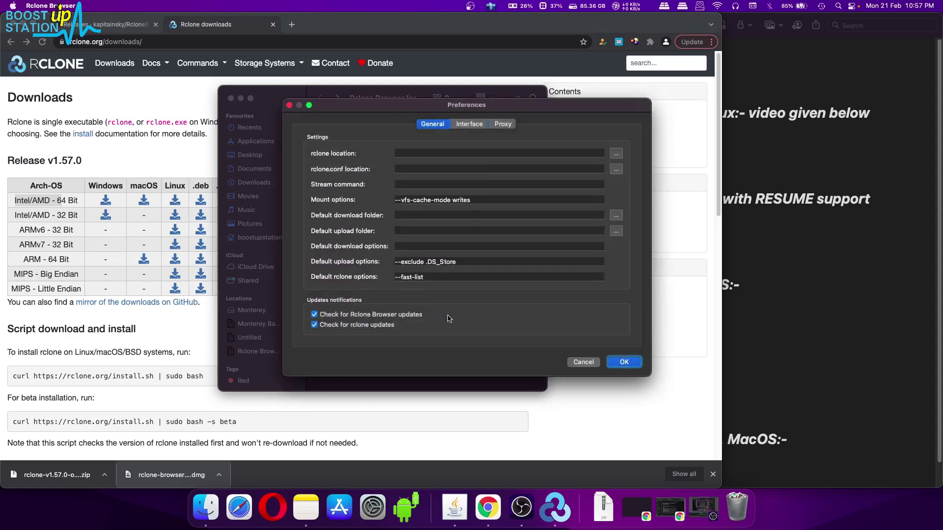
drag(529, 116, 533, 138)
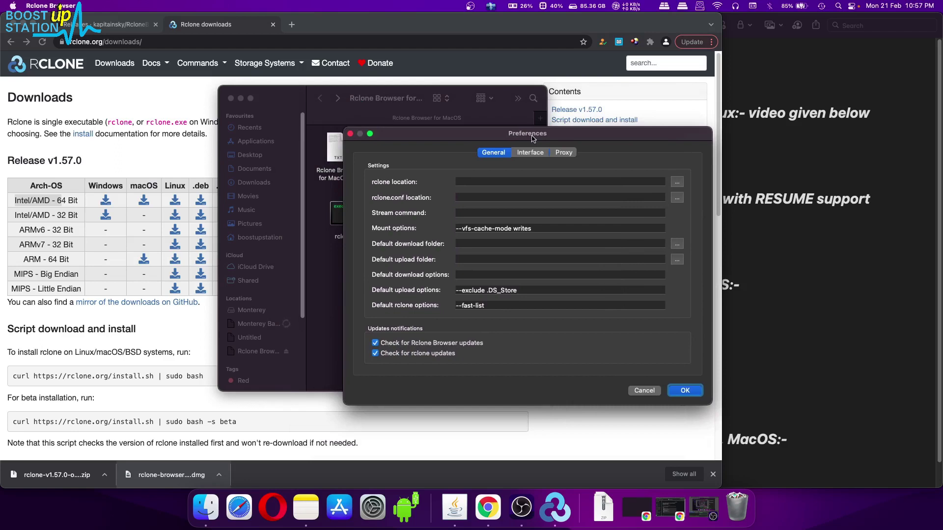
click(467, 182)
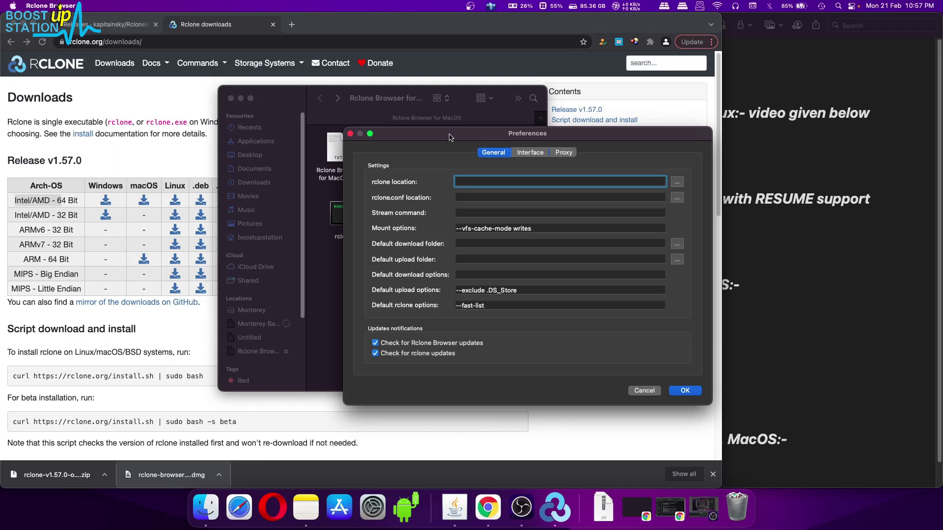
- Select the rclone file in Finder and launch Terminal via Spotlight
drag(452, 136, 610, 160)
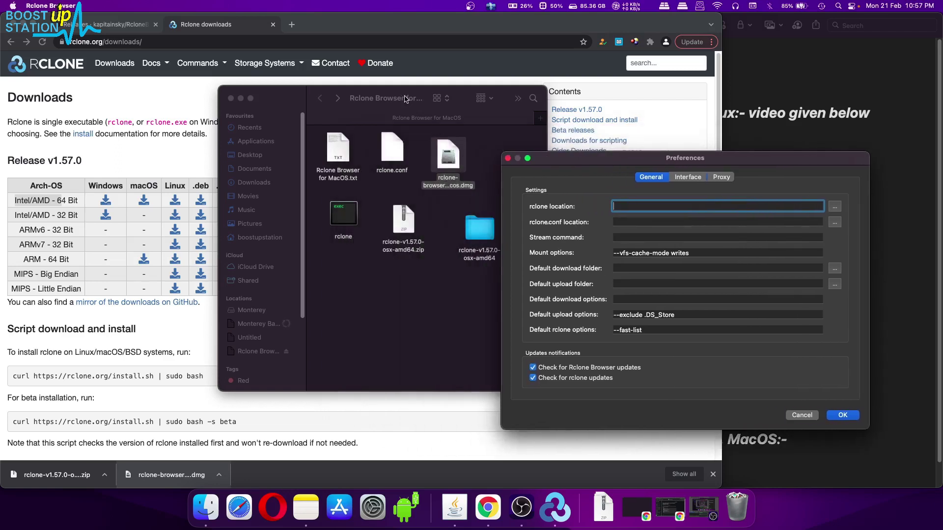
drag(406, 99, 334, 108)
click(273, 228)
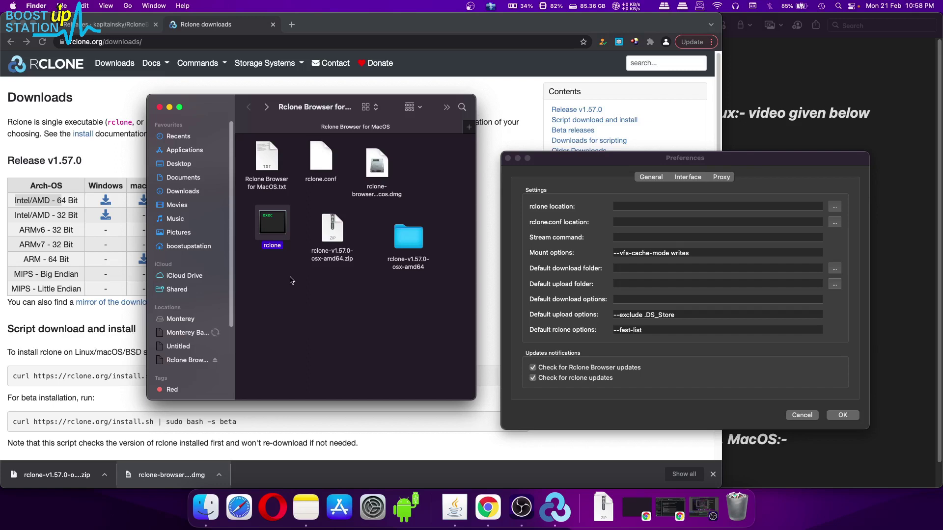
key(super+space)
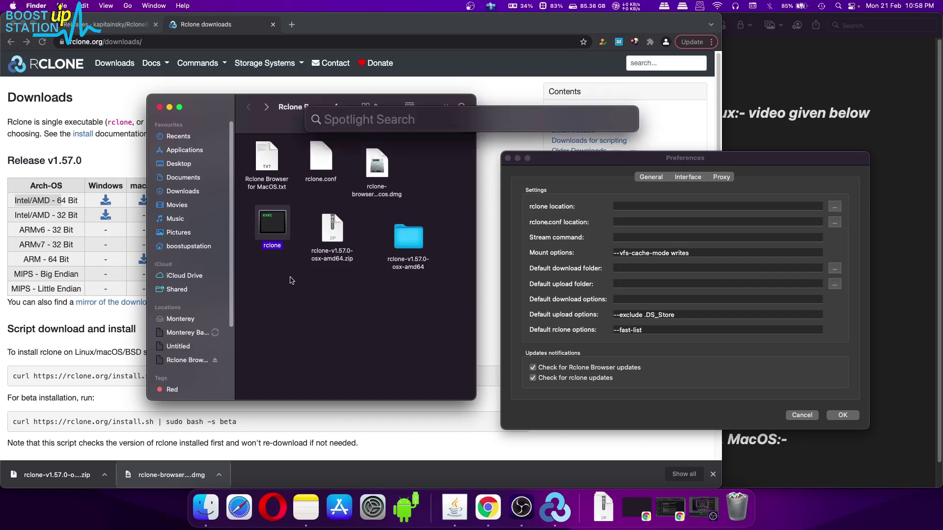
text(terminal)
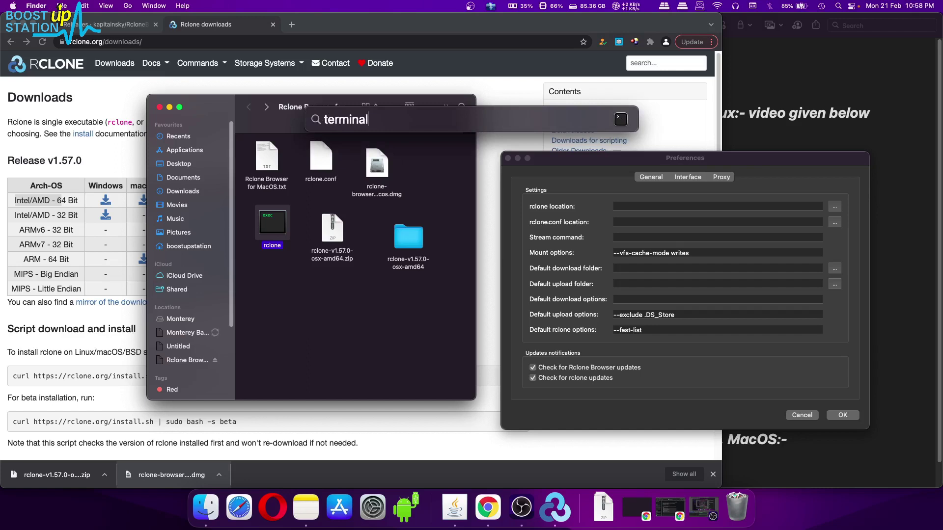
key(Return)
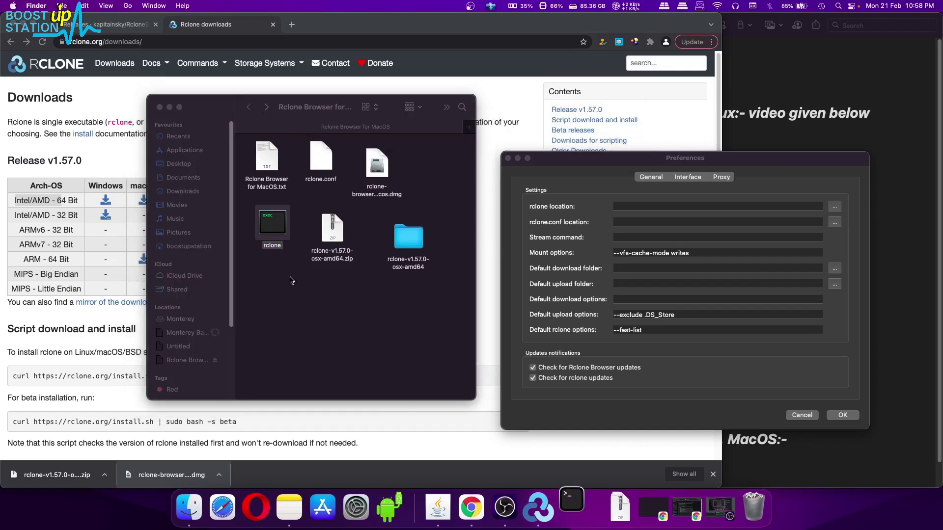
- Drop the rclone binary into Terminal to reveal its full path and copy it
mouse_move(612, 247)
mouse_down()
mouse_move(616, 260)
mouse_move(623, 249)
mouse_up()
key(super+plus)
key(super+plus)
key(super+plus)
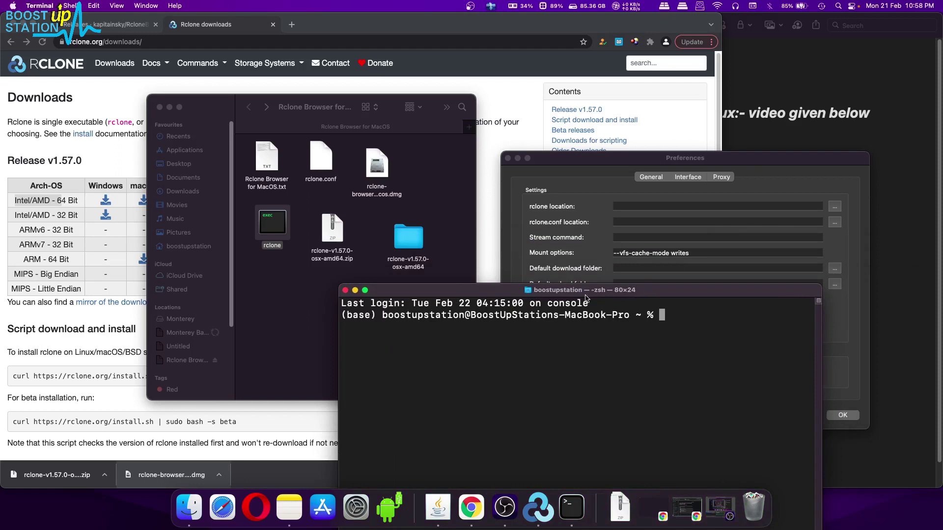
drag(376, 316, 338, 316)
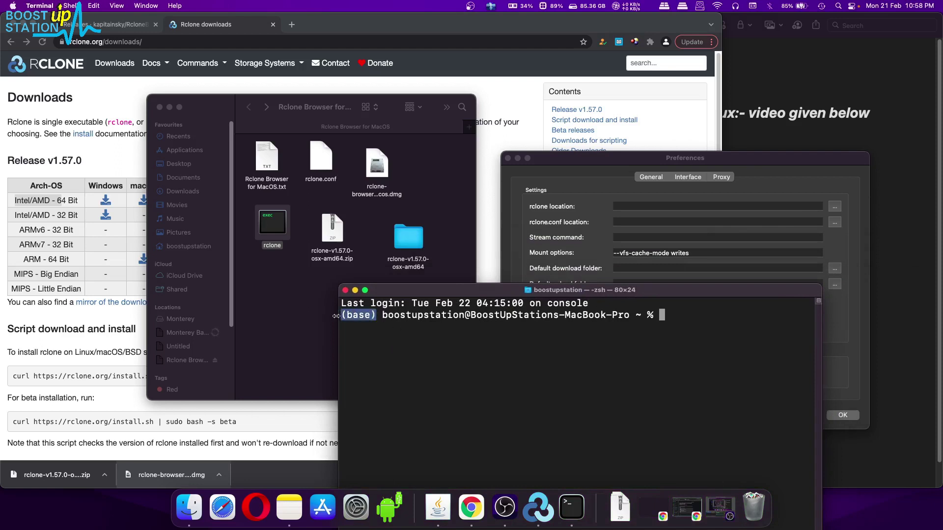
click(504, 310)
drag(584, 290, 614, 294)
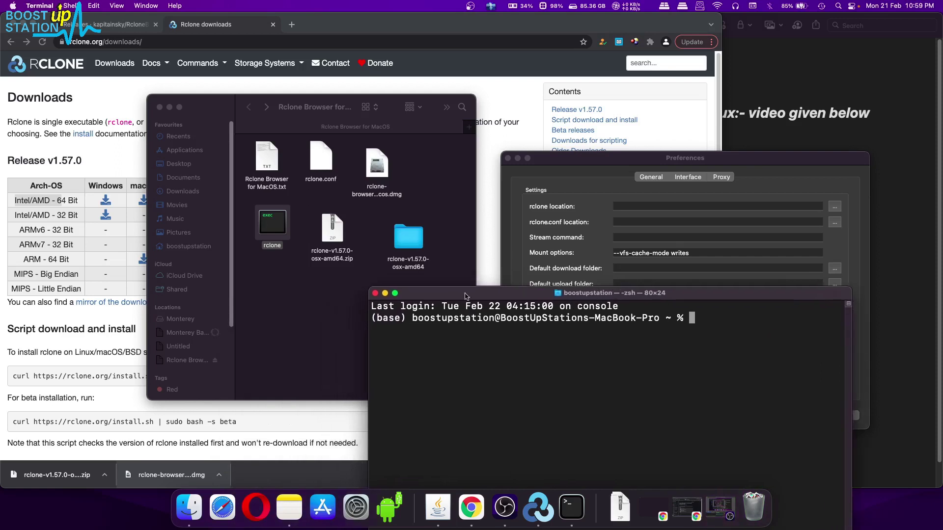
click(328, 282)
drag(273, 225, 636, 363)
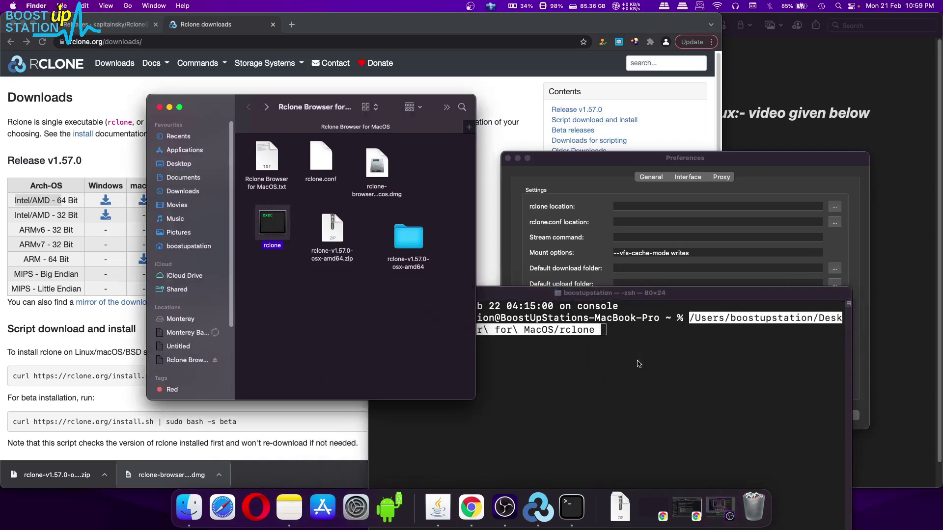
click(637, 361)
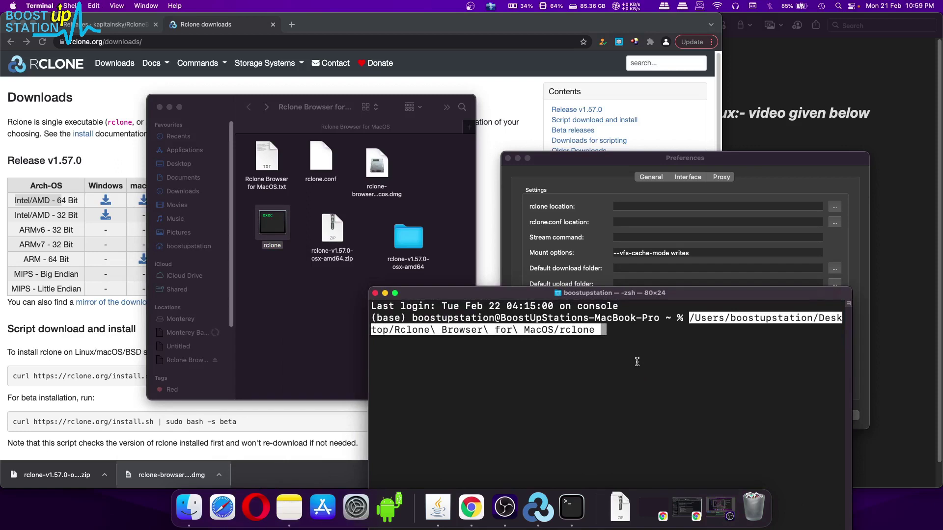
drag(597, 330, 690, 316)
right_click(726, 317)
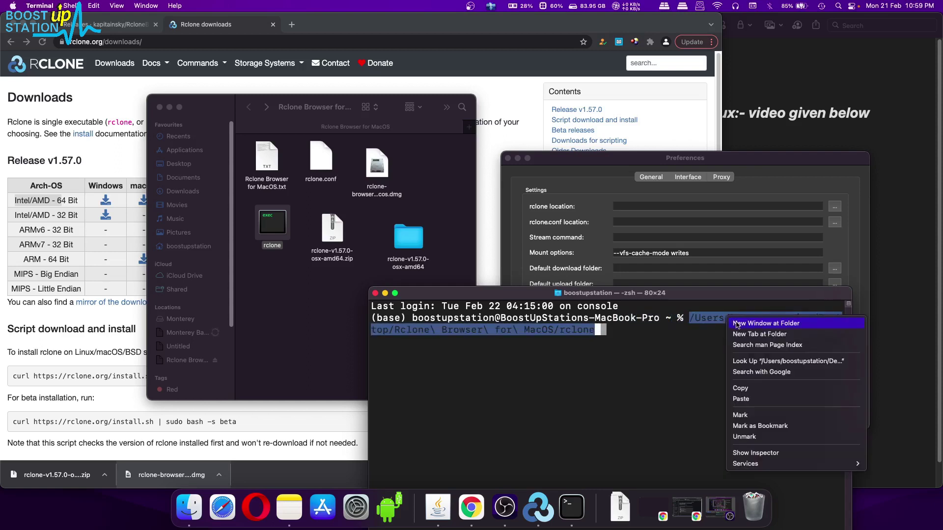
click(736, 388)
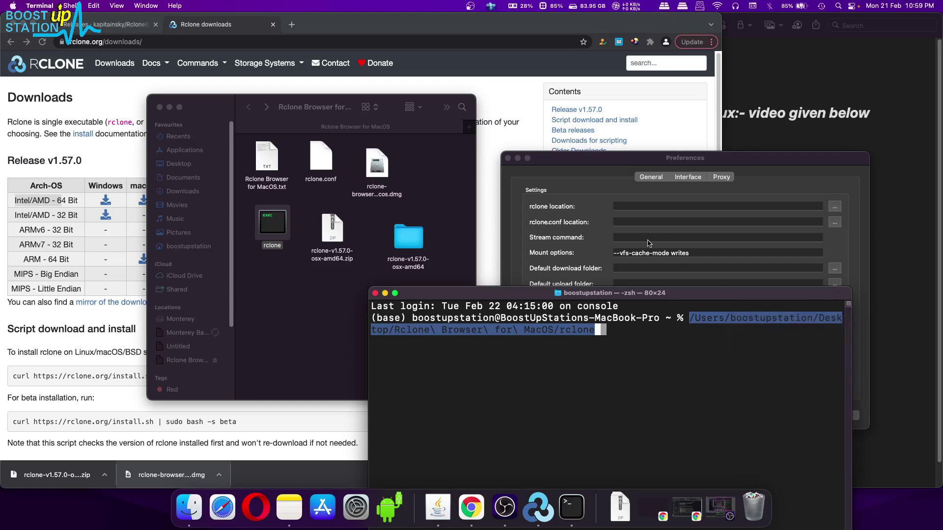
- Paste the copied path into Rclone Browser's rclone location setting
click(636, 207)
right_click(634, 206)
click(656, 256)
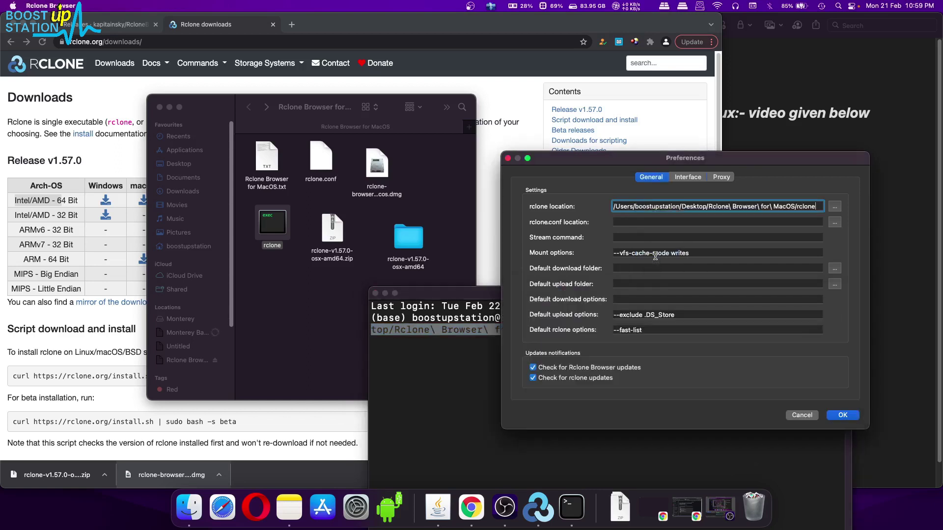
drag(657, 203, 814, 203)
- Clear the Terminal prompt, drop rclone.conf in, and copy its full path
click(493, 335)
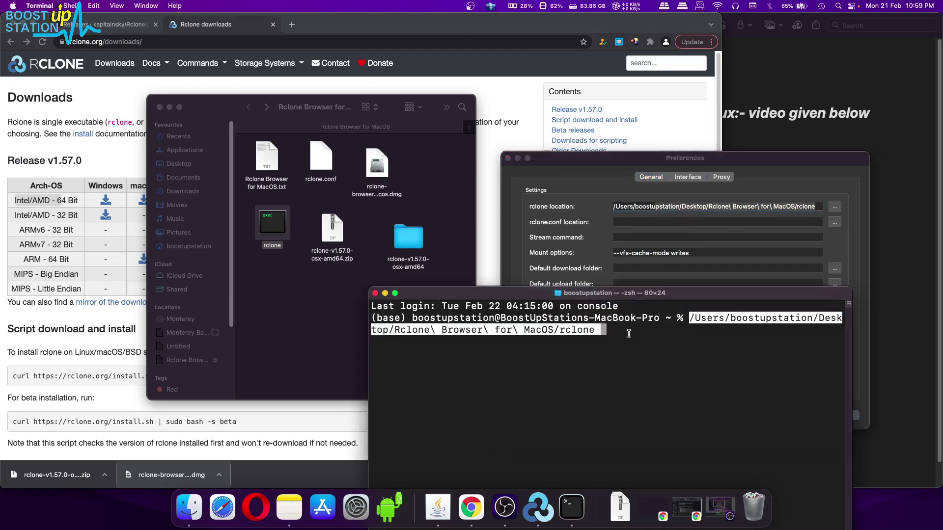
key(BackSpace)
key(BackSpace)
key(BackSpace)
key(BackSpace)
key(BackSpace)
key(BackSpace)
key(BackSpace)
key(BackSpace)
key(BackSpace)
key(BackSpace)
key(BackSpace)
key(BackSpace)
key(BackSpace)
key(BackSpace)
key(BackSpace)
key(BackSpace)
key(BackSpace)
key(BackSpace)
key(BackSpace)
key(BackSpace)
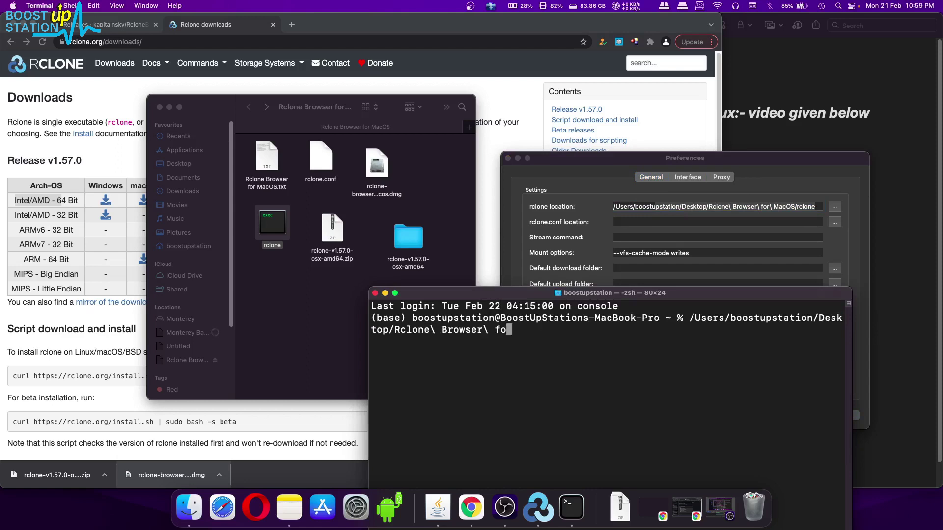
key(BackSpace)
key(BackSpace)
key(BackSpace)
key(BackSpace)
key(BackSpace)
key(BackSpace)
key(BackSpace)
key(BackSpace)
key(BackSpace)
key(BackSpace)
key(BackSpace)
key(BackSpace)
key(BackSpace)
key(BackSpace)
key(BackSpace)
key(BackSpace)
key(BackSpace)
key(BackSpace)
key(BackSpace)
key(BackSpace)
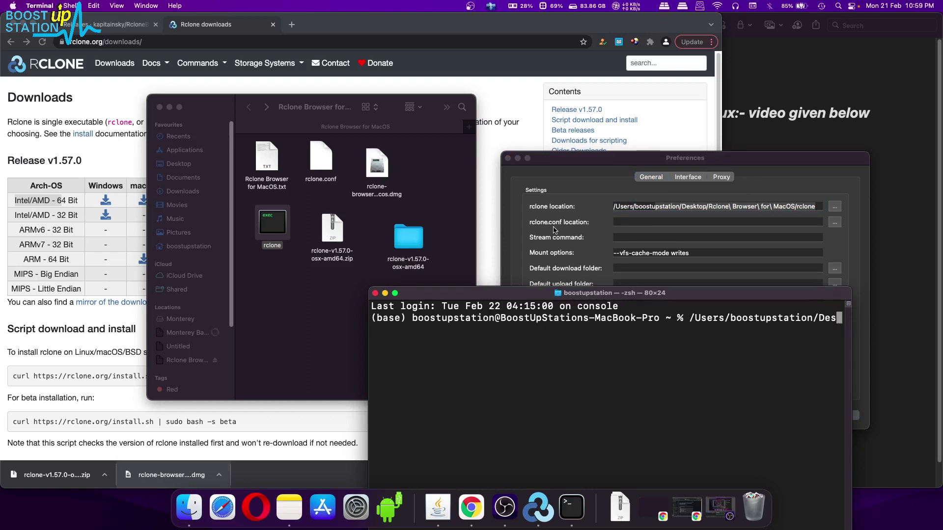
key(BackSpace)
key(BackSpace)
key(BackSpace)
key(BackSpace)
key(BackSpace)
key(BackSpace)
key(BackSpace)
key(BackSpace)
key(BackSpace)
key(BackSpace)
key(BackSpace)
key(BackSpace)
key(BackSpace)
key(BackSpace)
key(BackSpace)
key(BackSpace)
key(BackSpace)
key(BackSpace)
key(BackSpace)
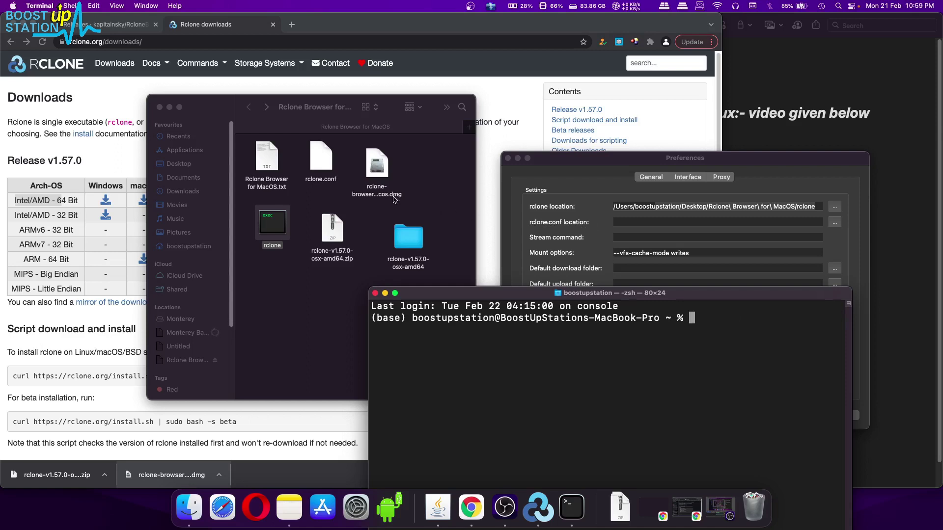
click(308, 196)
drag(320, 164, 687, 317)
right_click(707, 319)
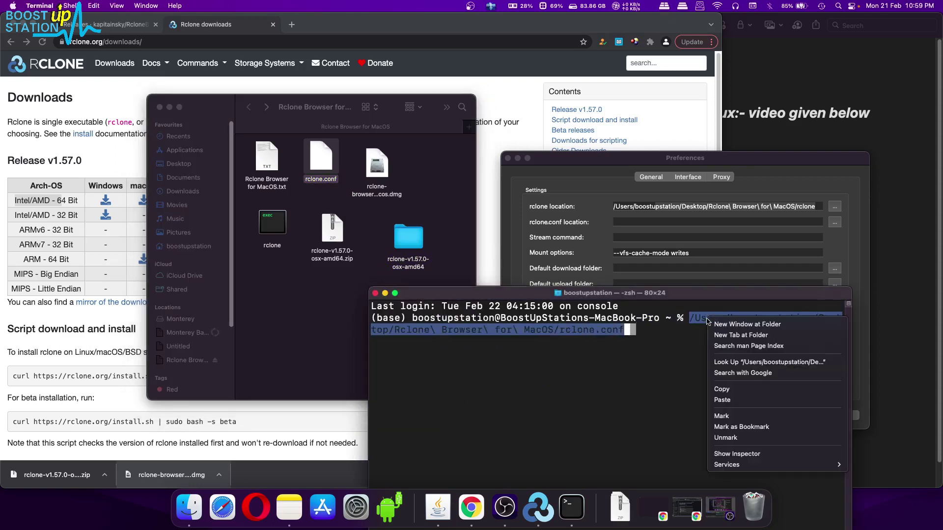
click(725, 389)
- Paste the path into the rclone.conf location setting and close Terminal
click(630, 223)
right_click(628, 224)
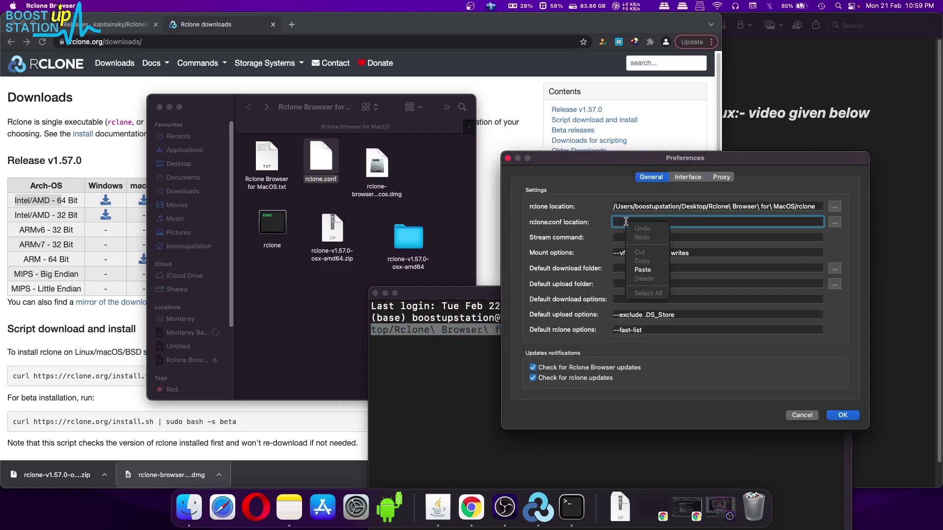
click(644, 270)
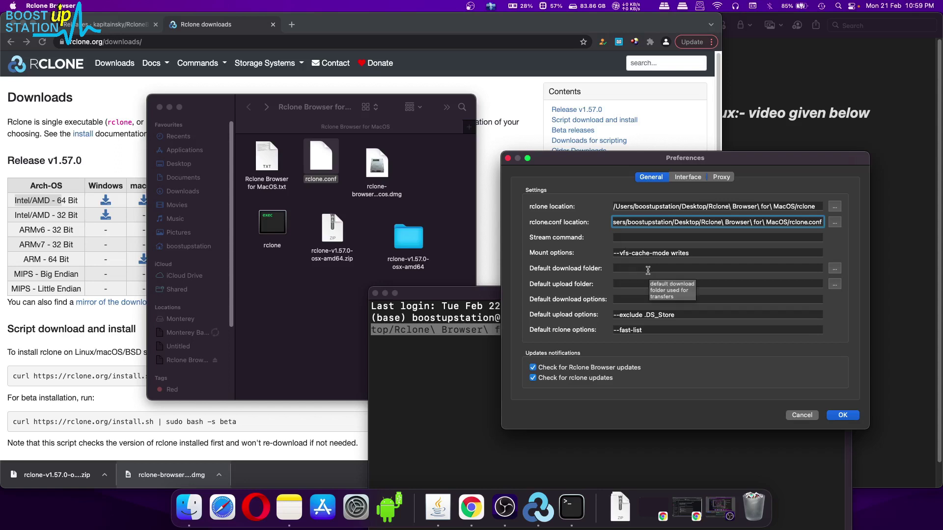
click(640, 269)
click(266, 302)
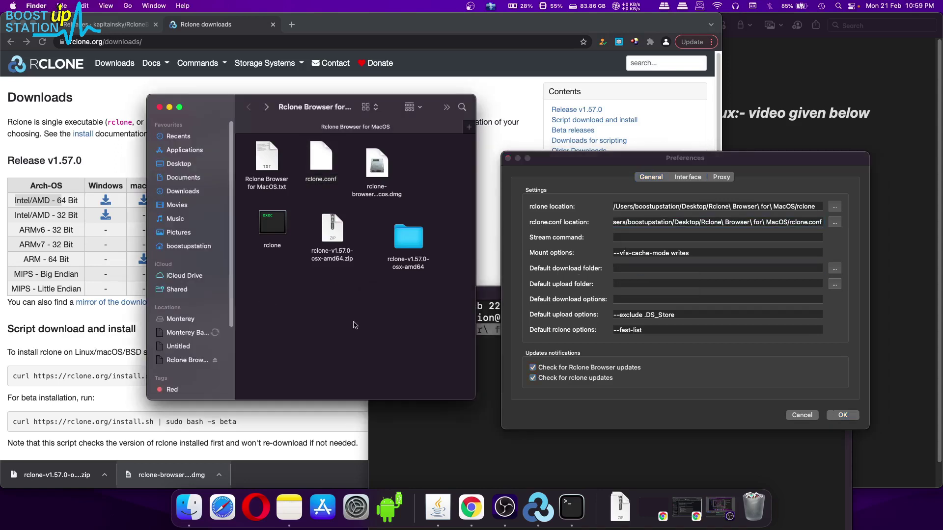
click(423, 423)
click(375, 294)
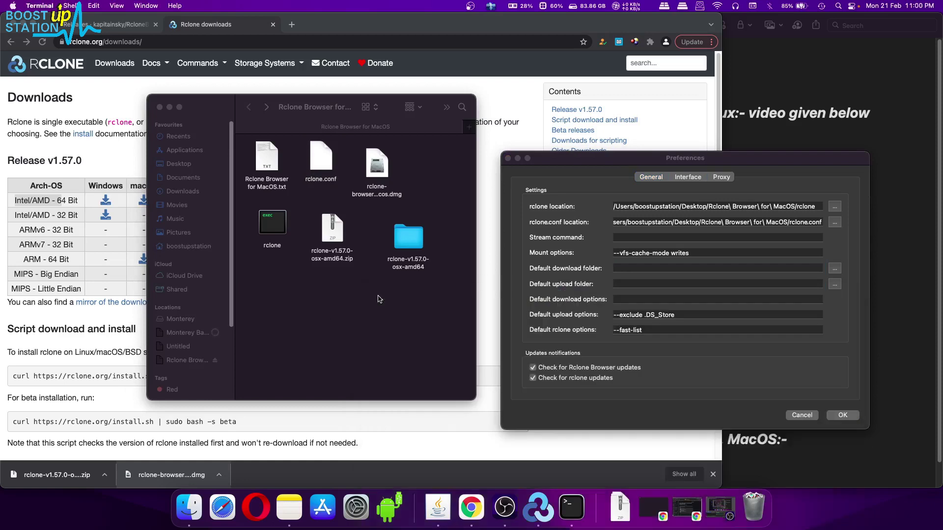
click(650, 268)
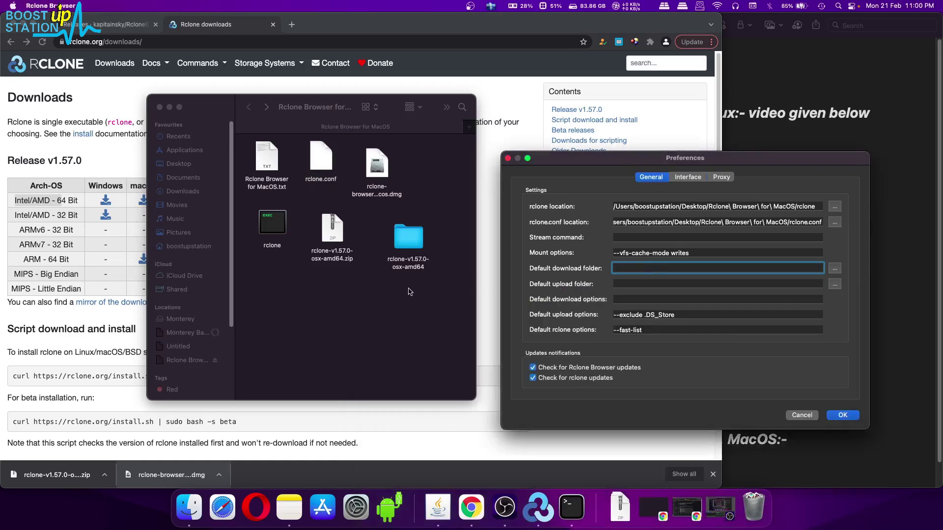
- Open a new Terminal window through Spotlight and move it lower down
click(346, 308)
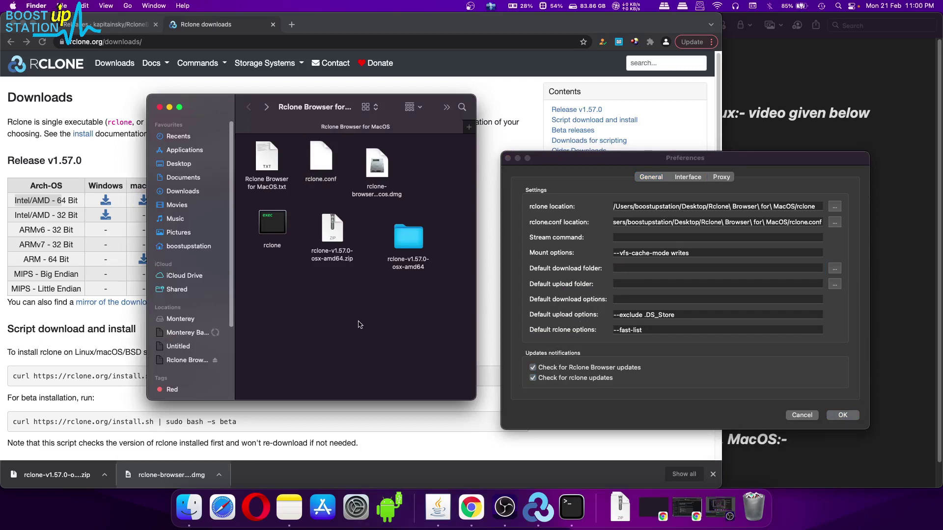
key(super+space)
text(ter)
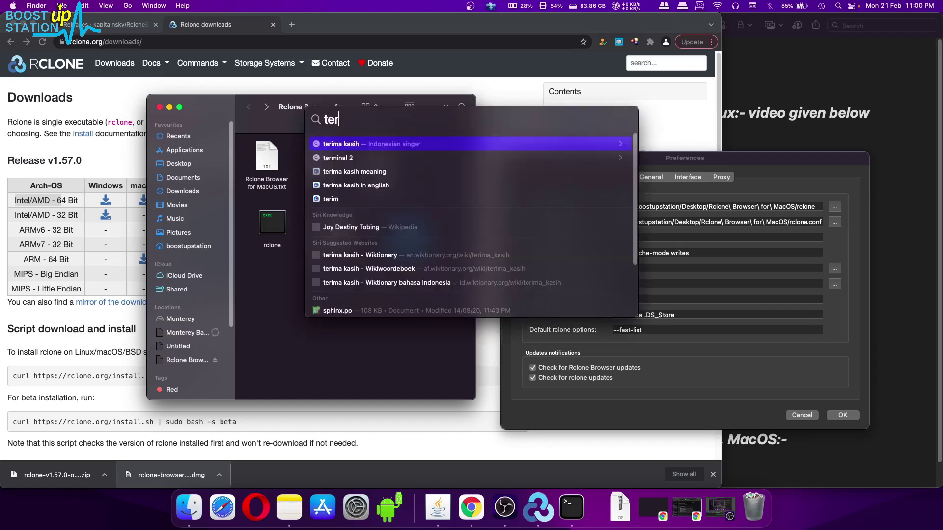
text(m)
key(BackSpace)
text(mi)
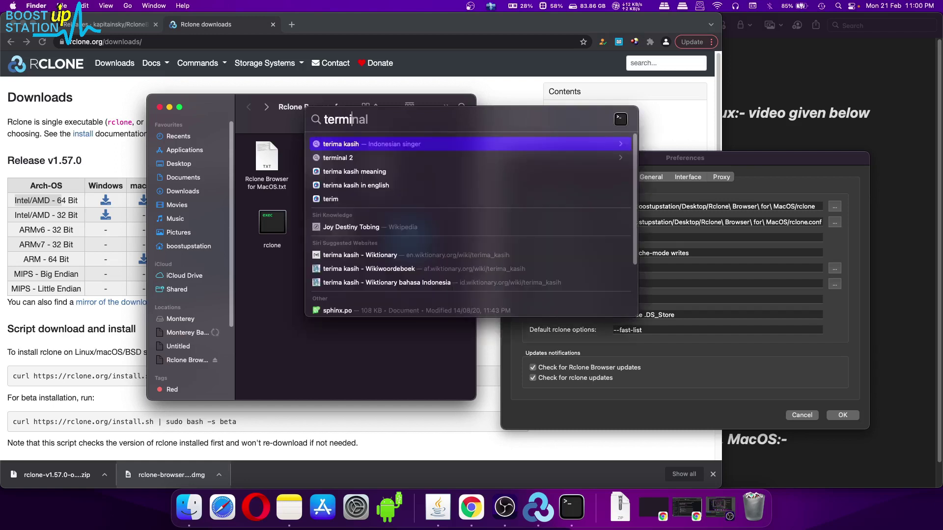
key(Return)
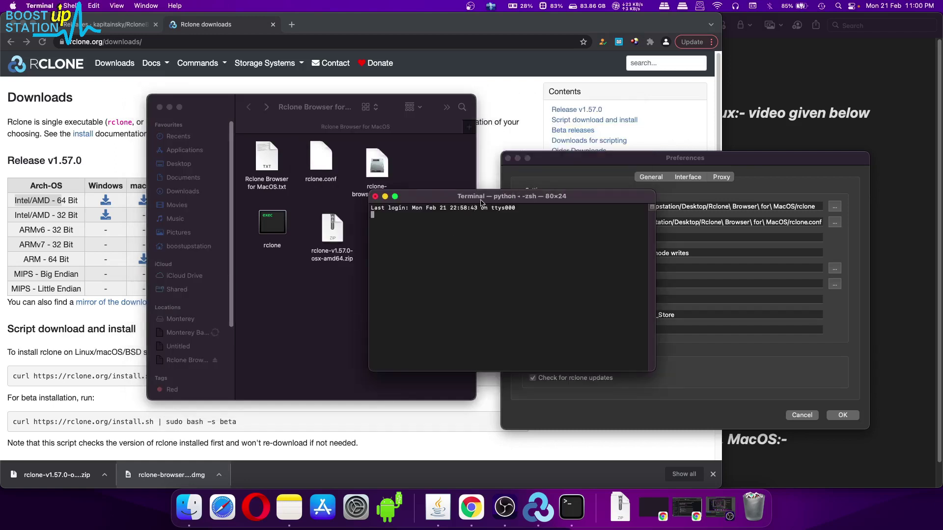
drag(481, 199, 496, 316)
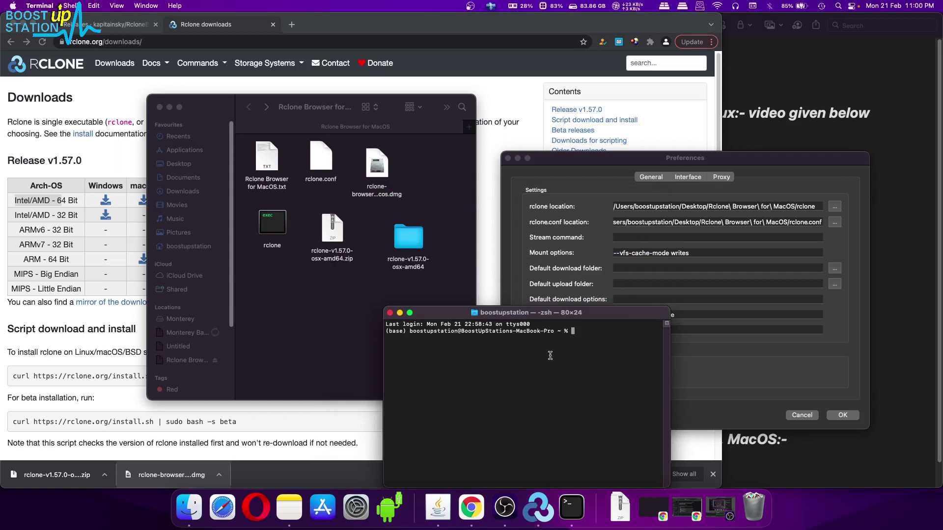
drag(550, 356, 583, 382)
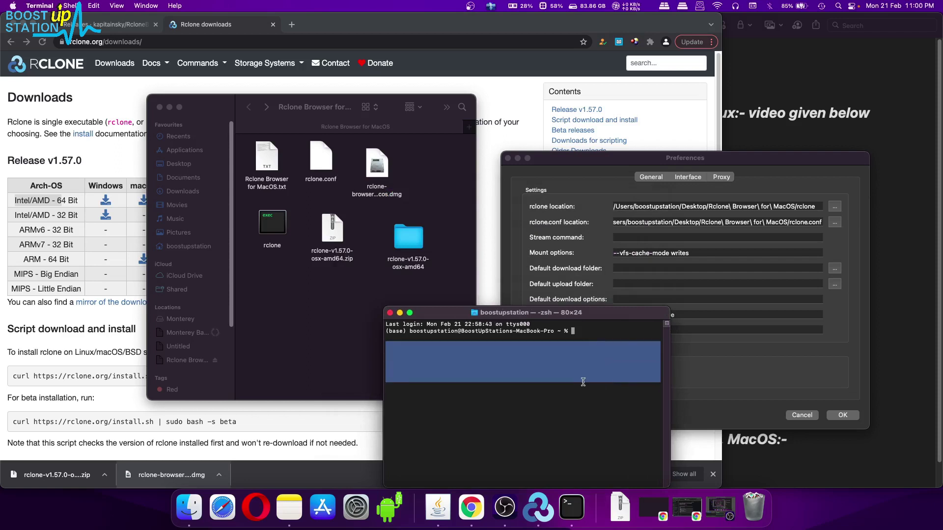
- Select the full rclone location path in Preferences and focus the default download folder setting
click(792, 208)
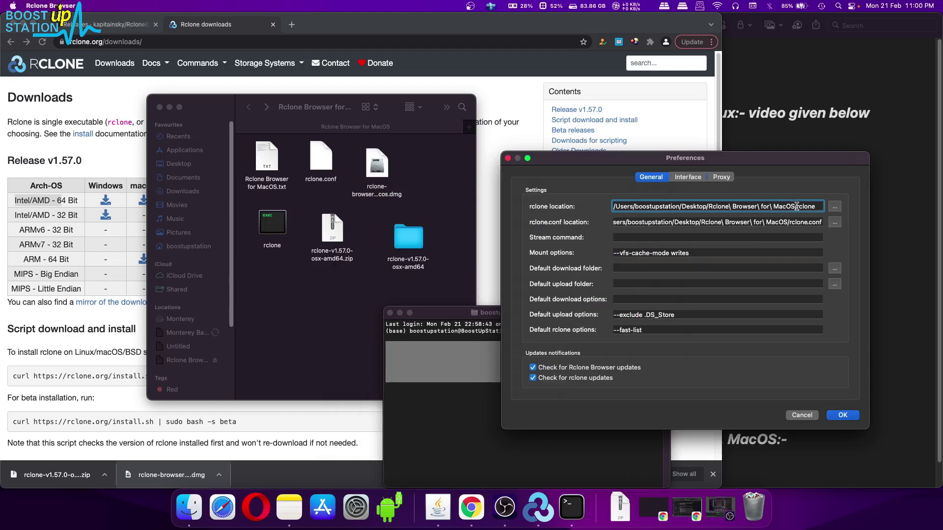
drag(797, 206, 573, 206)
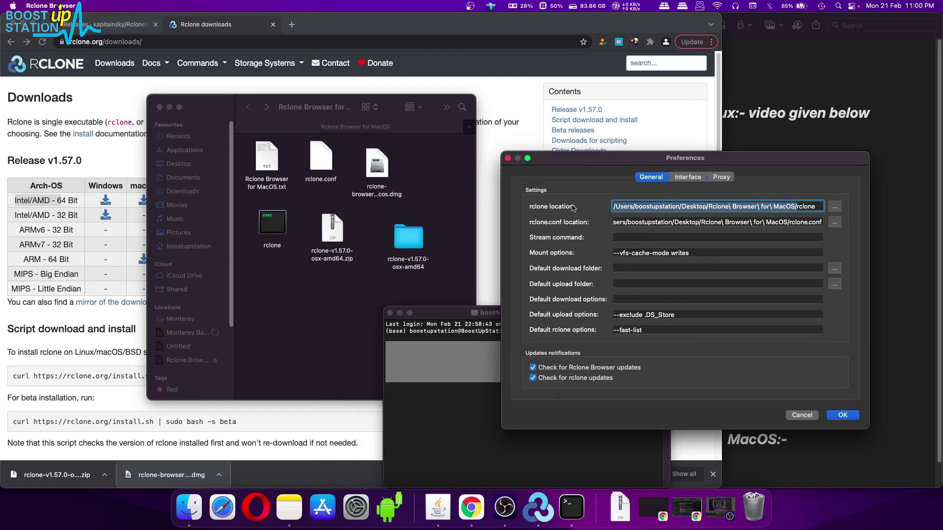
click(640, 269)
- Paste the Rclone Browser for MacOS folder path as the default download folder
key(super+v)
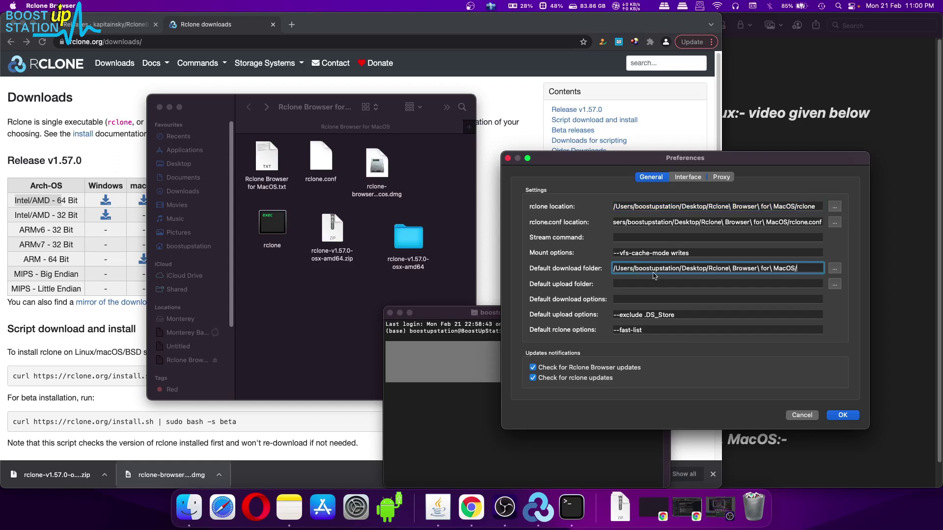
double_click(797, 207)
click(801, 268)
click(618, 284)
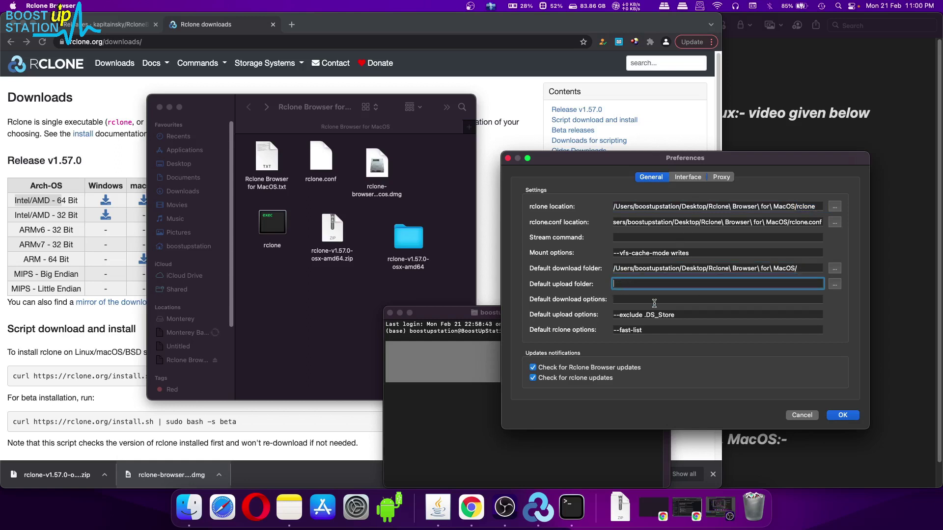
- Look over the Interface and Proxy settings, return to General, and confirm the preferences
click(686, 181)
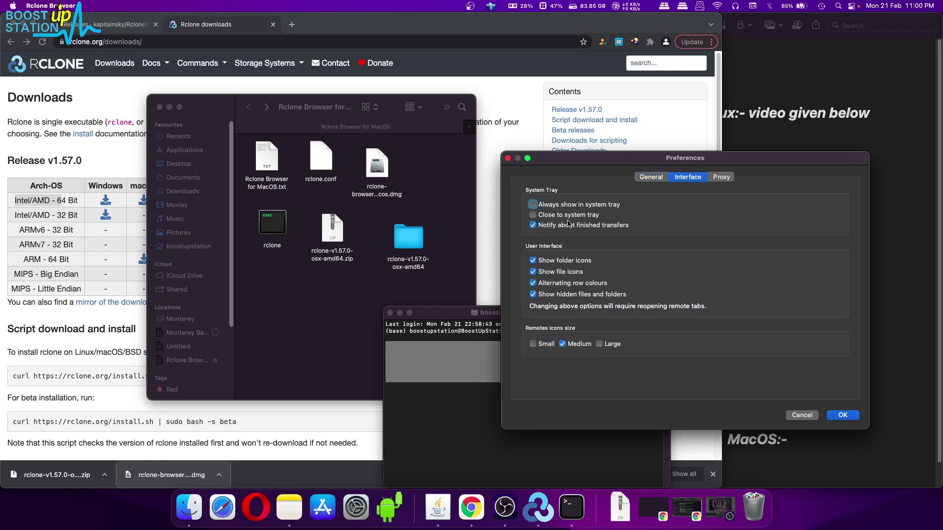
click(721, 182)
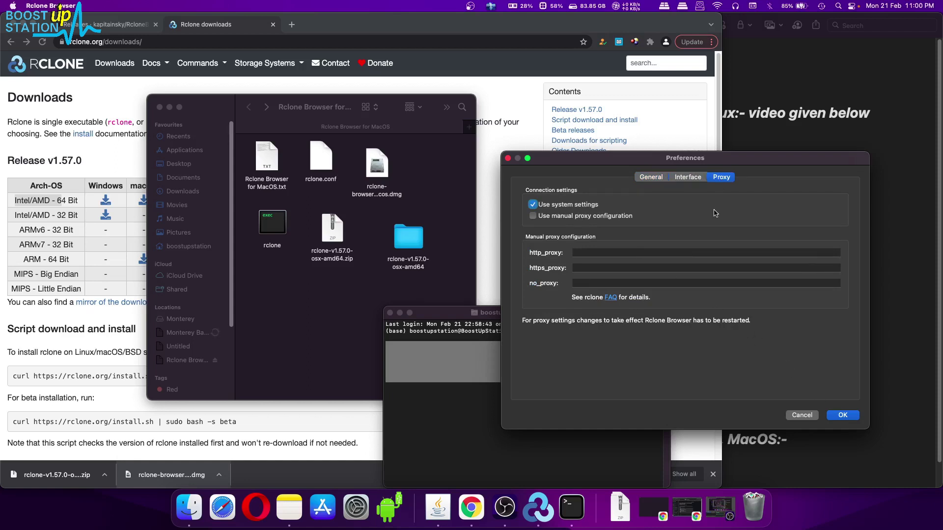
click(692, 176)
click(653, 177)
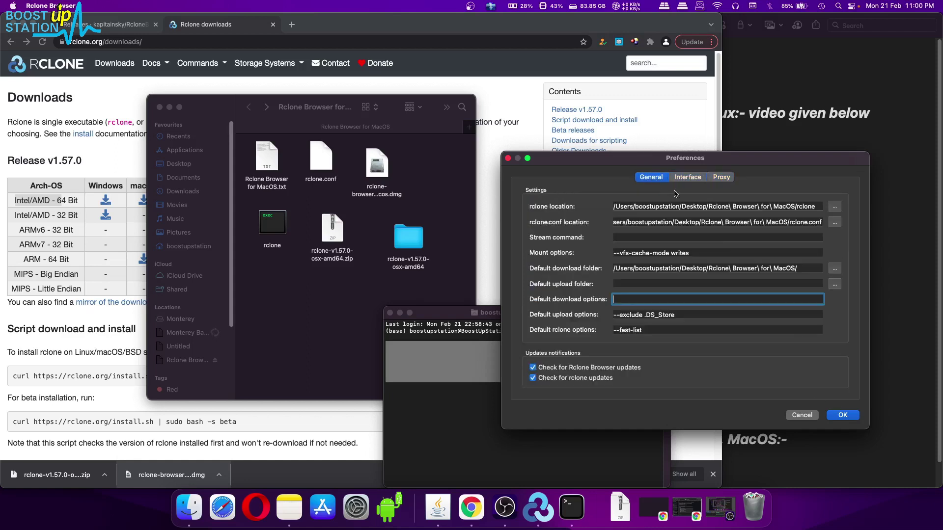
click(835, 415)
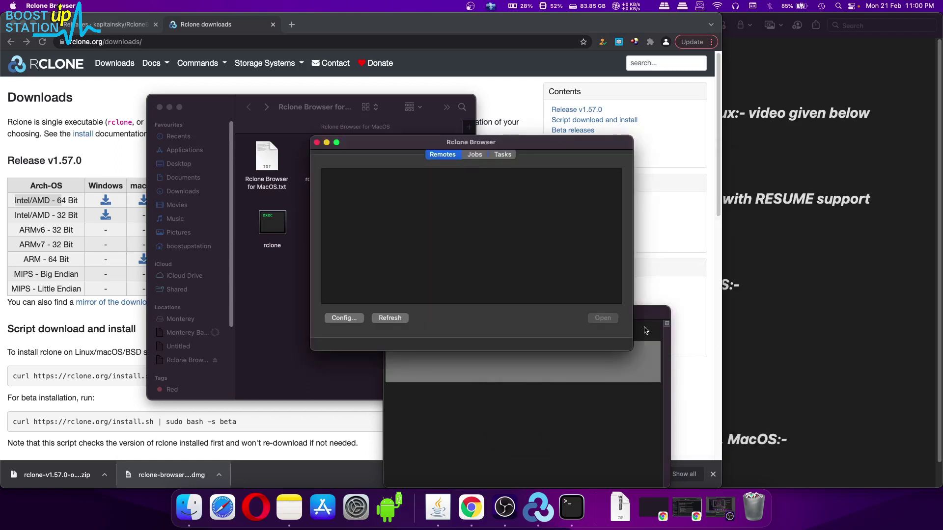
drag(535, 138, 512, 131)
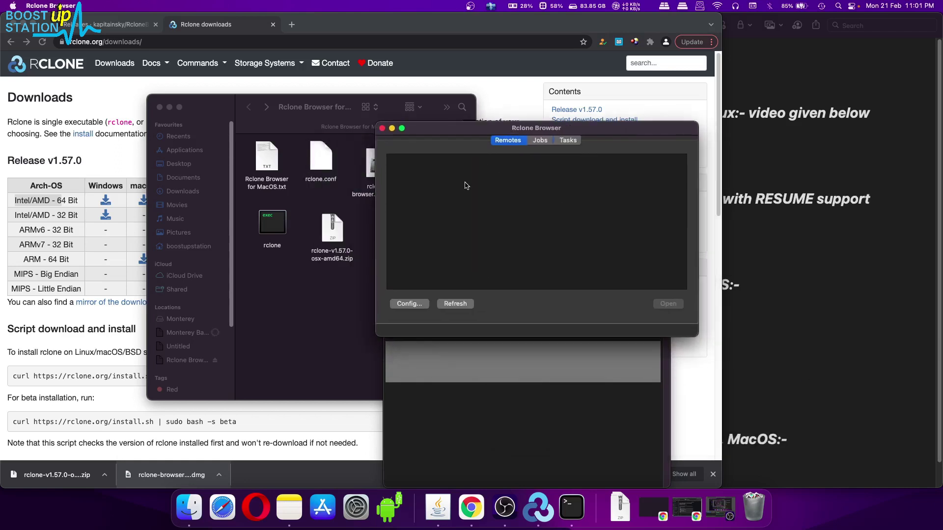
click(538, 143)
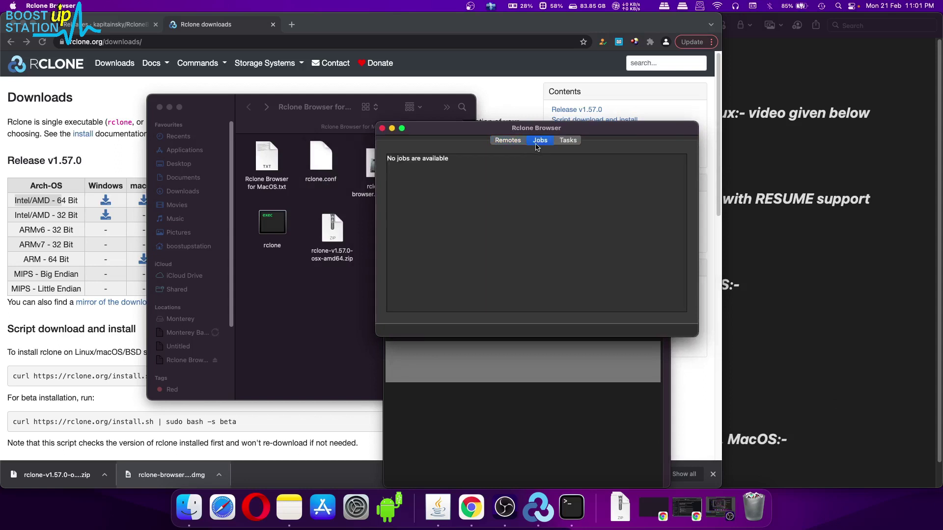
click(571, 143)
click(509, 142)
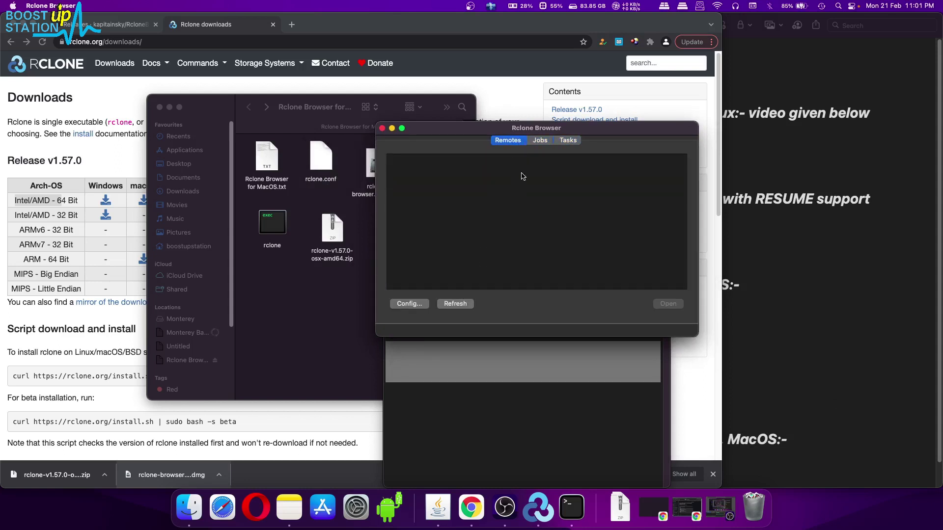
click(539, 144)
click(508, 141)
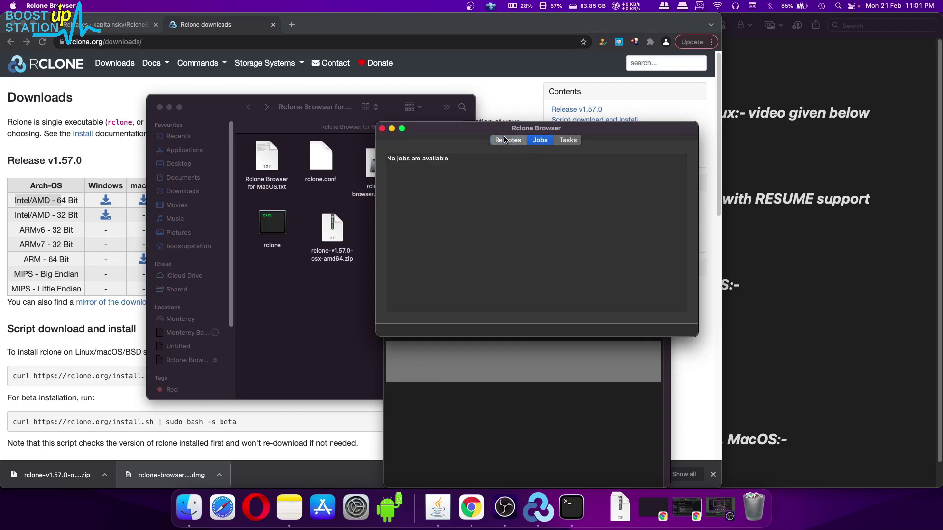
drag(474, 132, 434, 89)
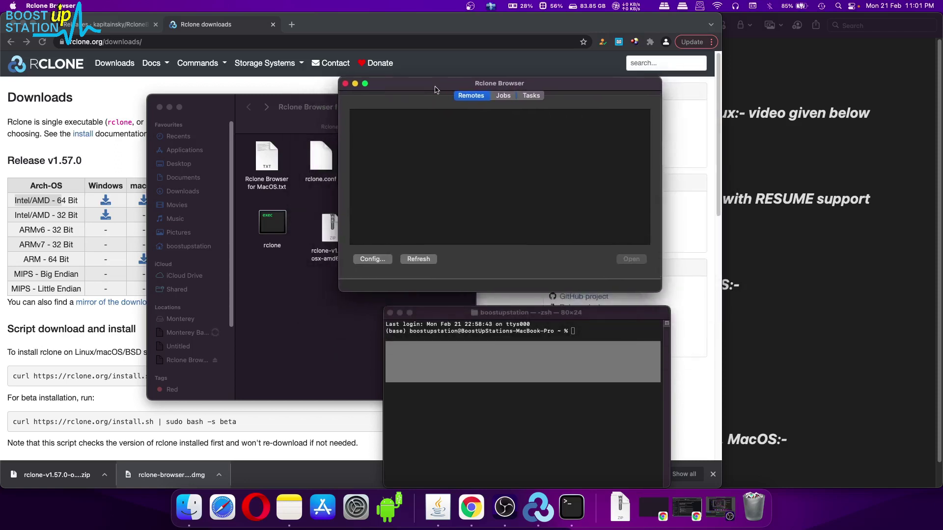
click(35, 5)
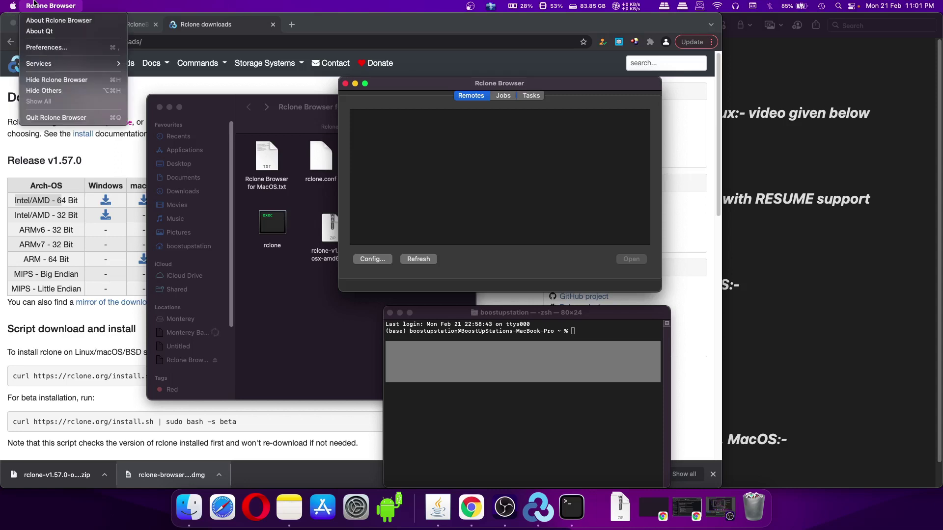
- In Preferences, remove the three backslashes from the rclone location path
click(45, 47)
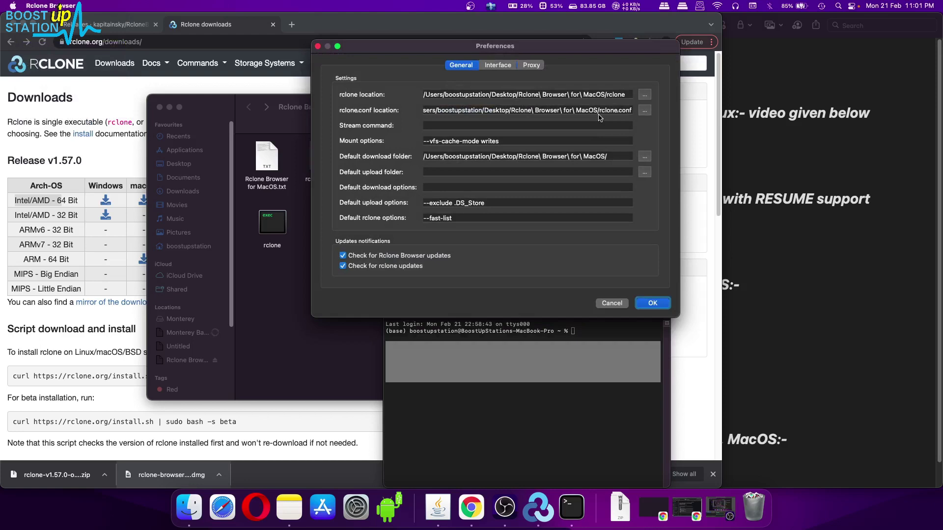
click(542, 96)
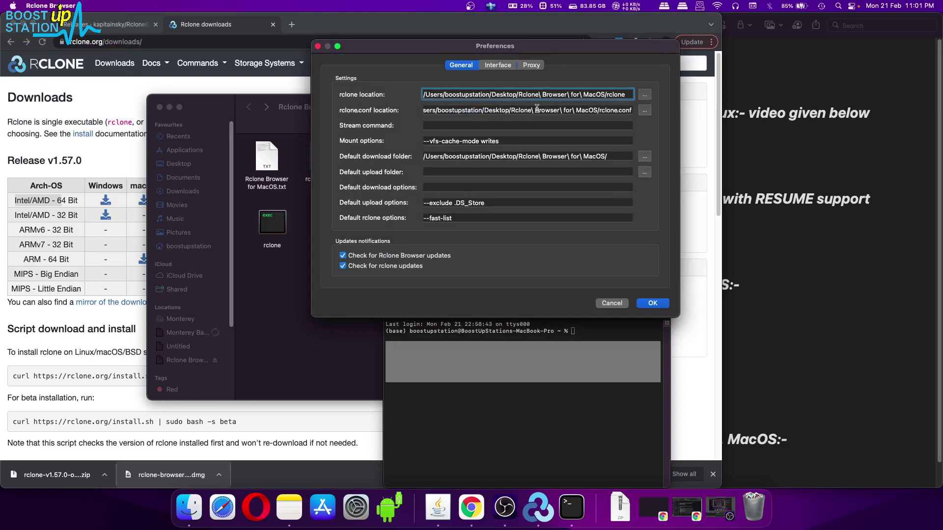
key(BackSpace)
click(565, 97)
key(BackSpace)
click(578, 94)
key(BackSpace)
click(493, 94)
- Remove the three backslashes from the rclone.conf location path
click(533, 111)
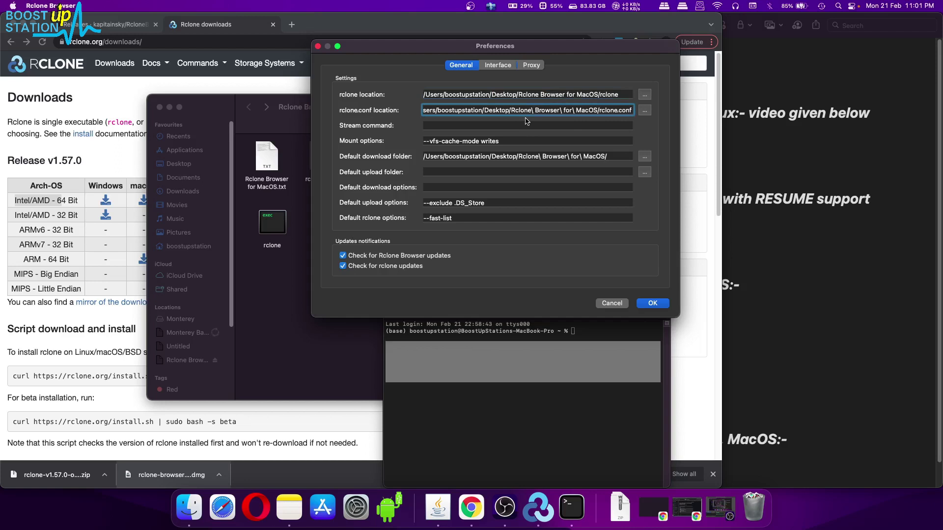
key(BackSpace)
click(559, 111)
key(BackSpace)
click(573, 111)
key(BackSpace)
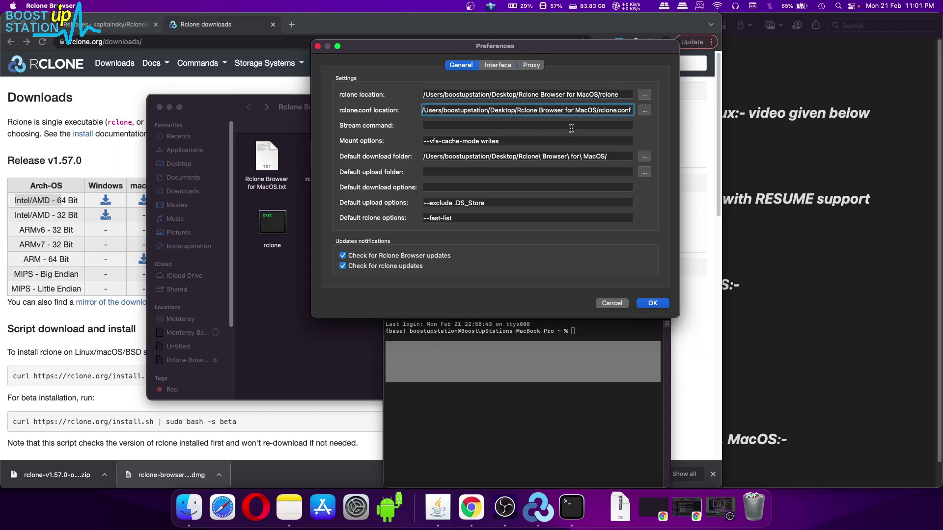
- Strip the backslashes from the default download folder path and save the preferences
click(539, 157)
key(BackSpace)
click(565, 157)
key(BackSpace)
click(579, 157)
key(BackSpace)
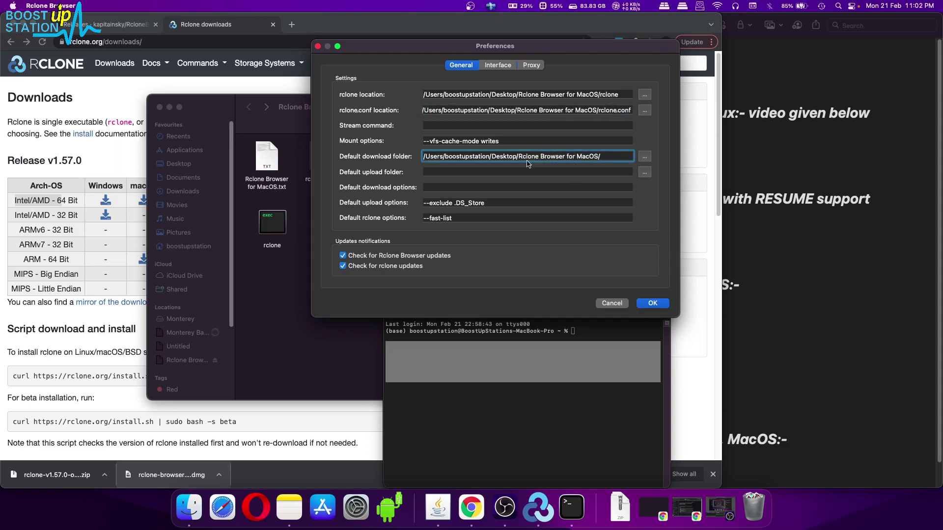
drag(520, 157, 586, 158)
click(563, 157)
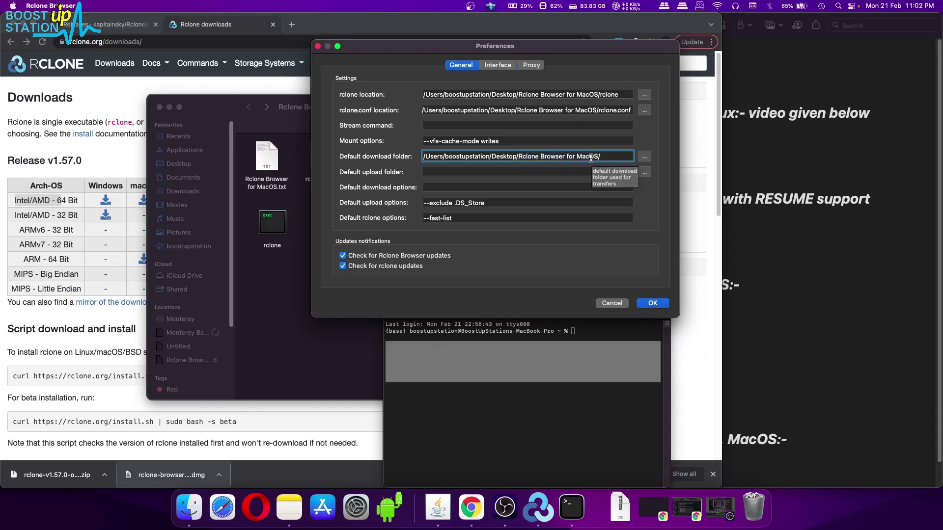
drag(519, 156, 594, 157)
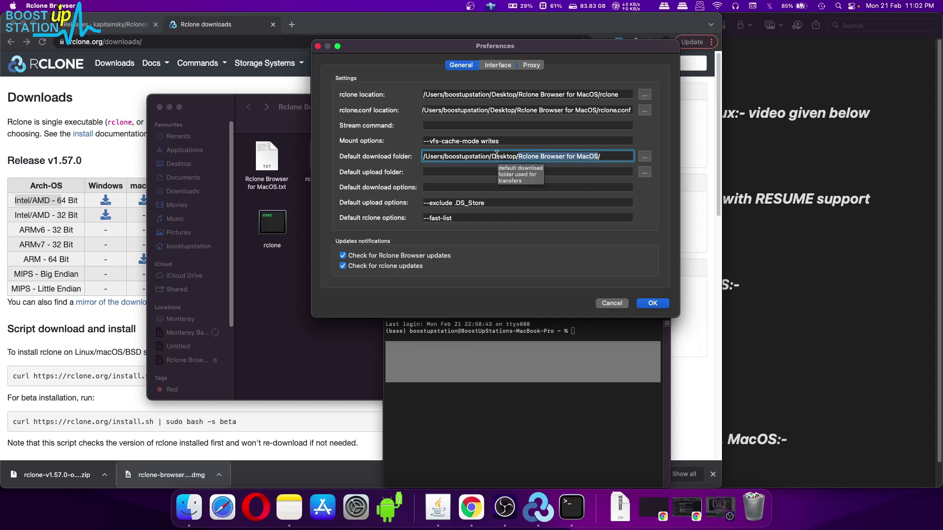
click(658, 304)
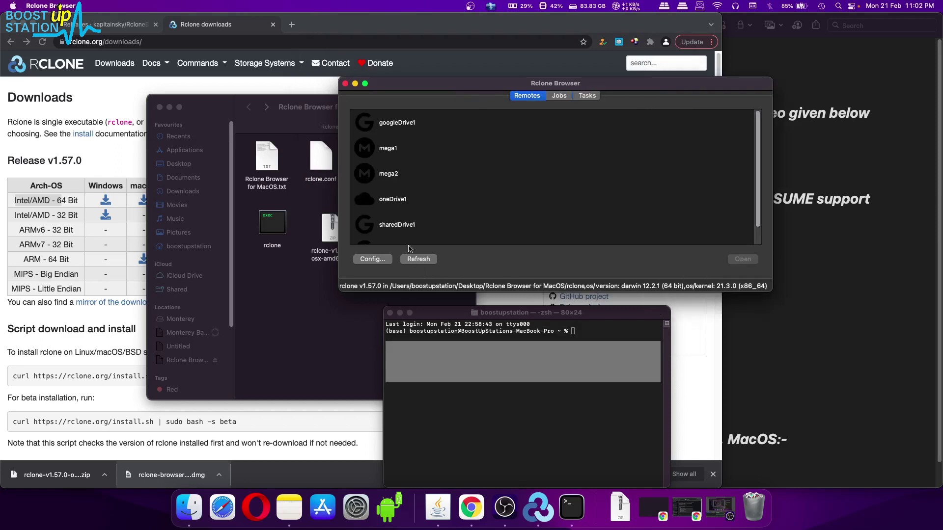
- Enlarge the main window to show all remotes and open teamdrive in its own tab
drag(451, 291, 452, 388)
click(396, 129)
drag(394, 150, 410, 251)
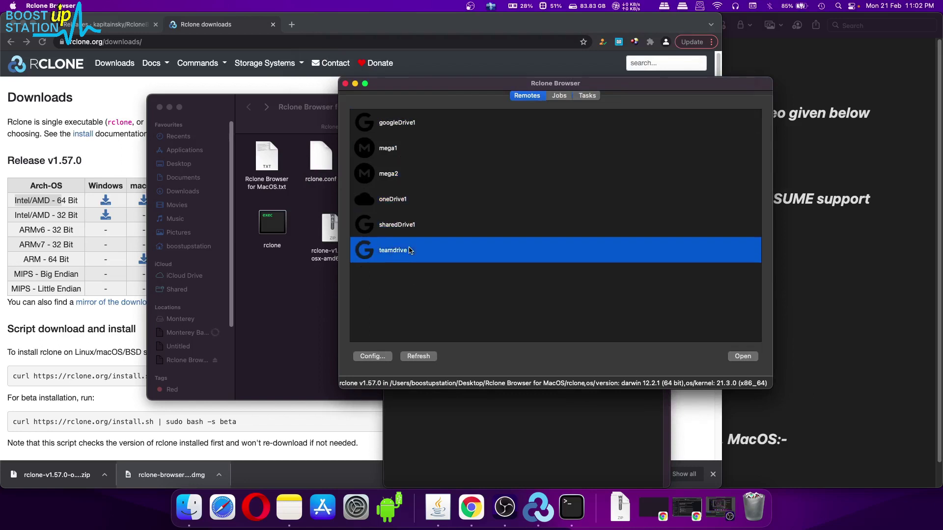
click(418, 224)
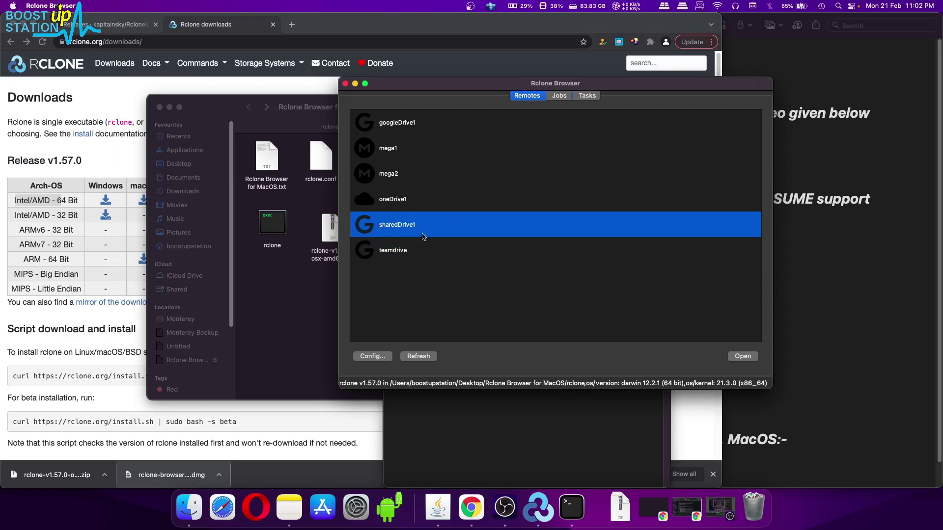
click(403, 249)
double_click(435, 239)
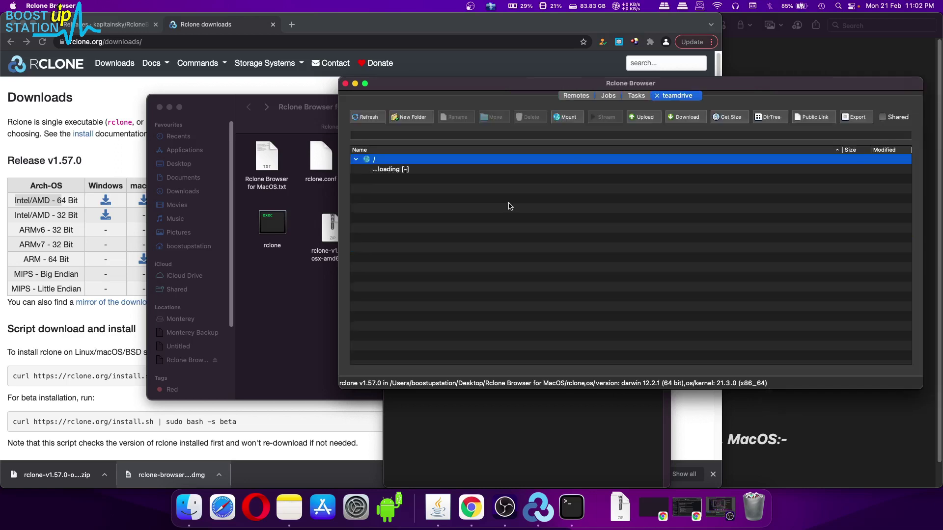
- Back on the Remotes list, open mega2 and then mega1 as browsing tabs
drag(588, 85, 536, 80)
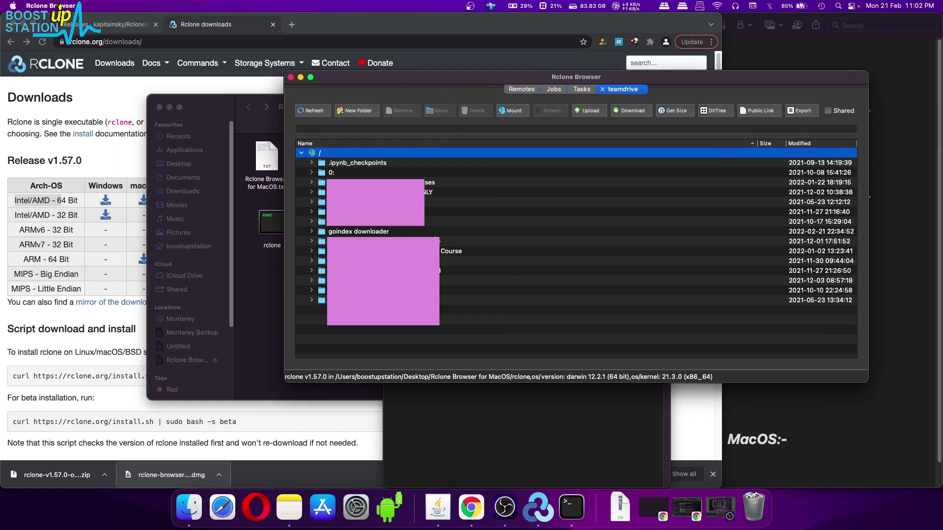
click(530, 90)
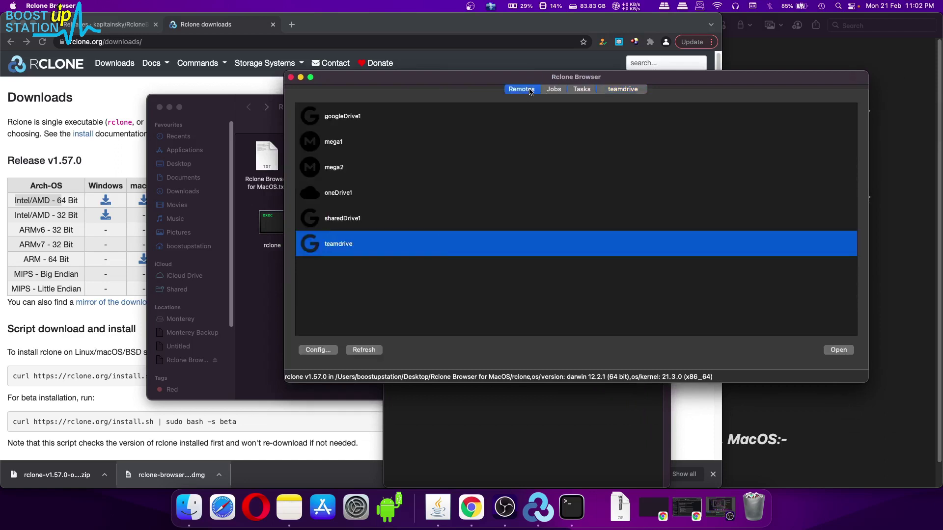
click(346, 168)
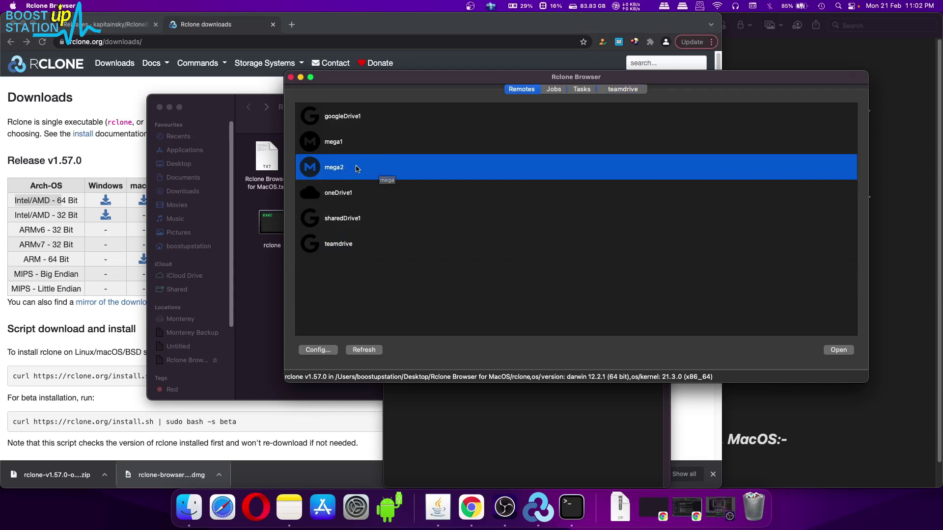
double_click(357, 168)
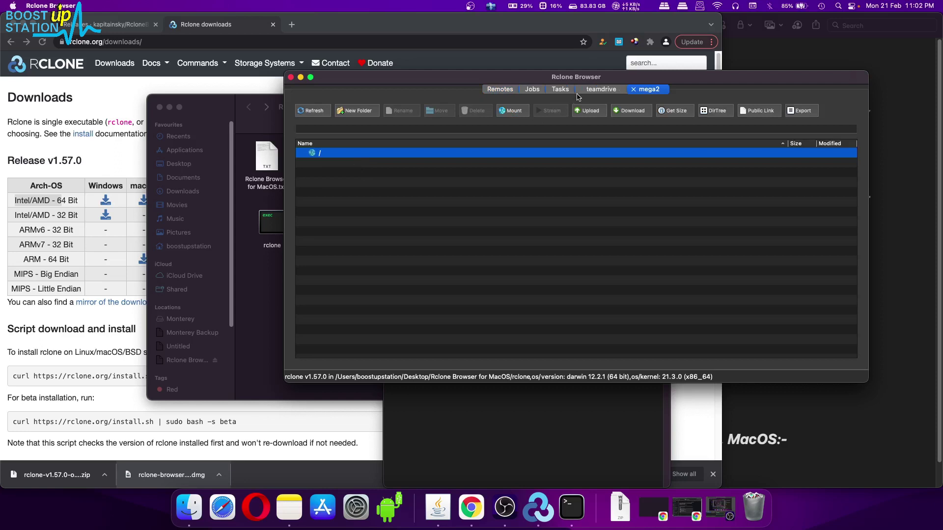
click(506, 93)
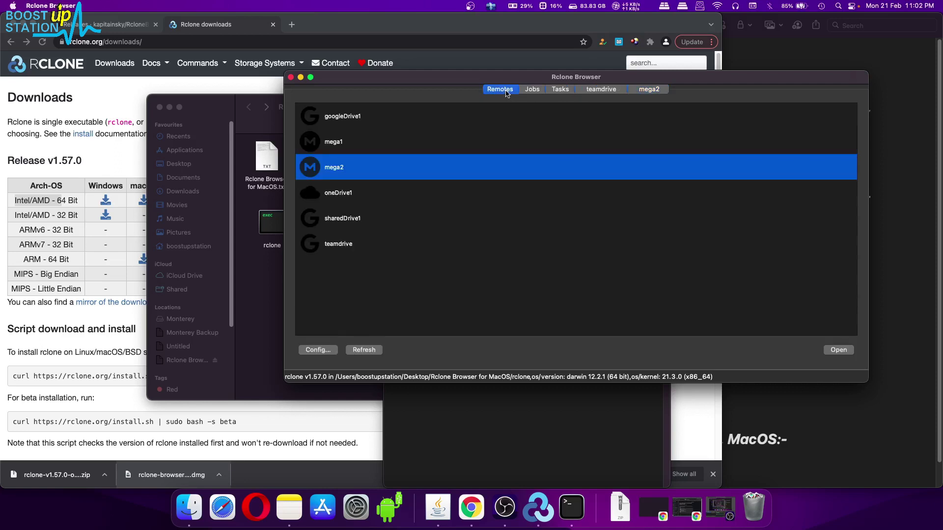
double_click(331, 134)
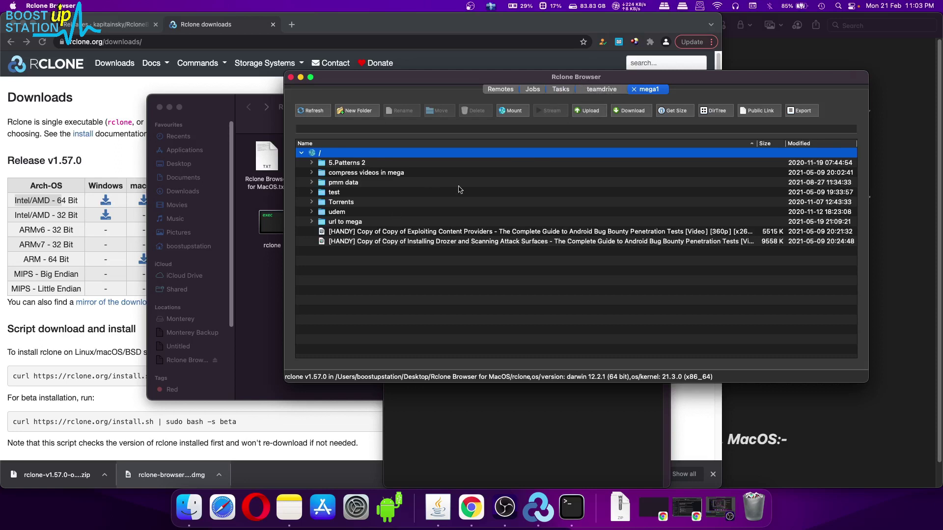
- On the teamdrive tab, expand the goindex downloader folder to list its files
click(607, 91)
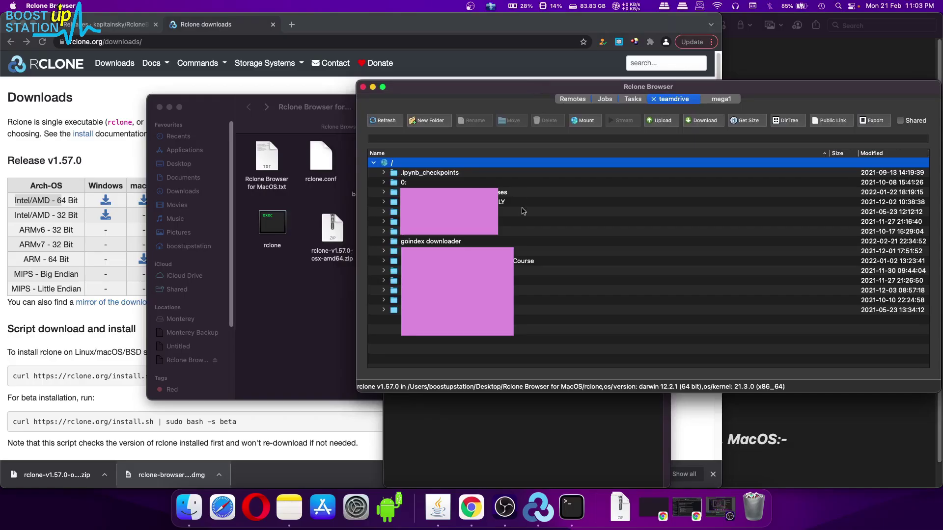
click(418, 242)
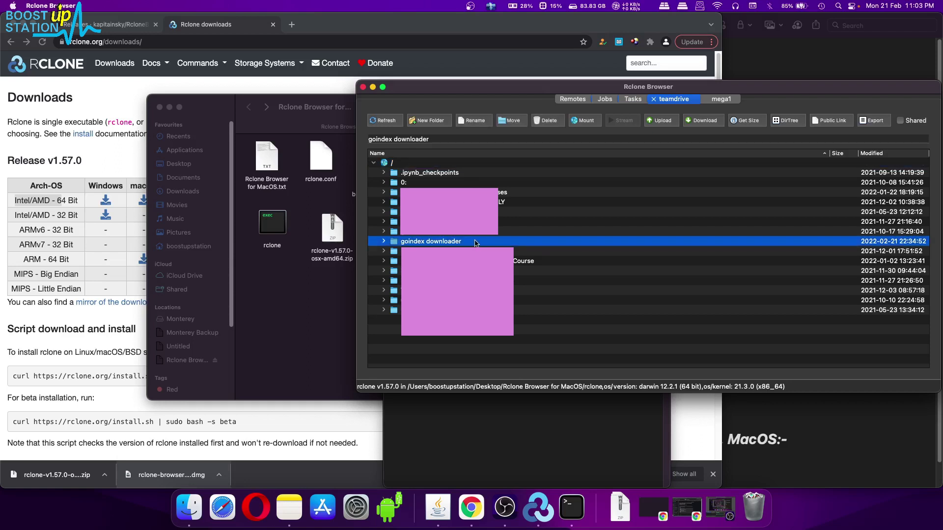
click(384, 241)
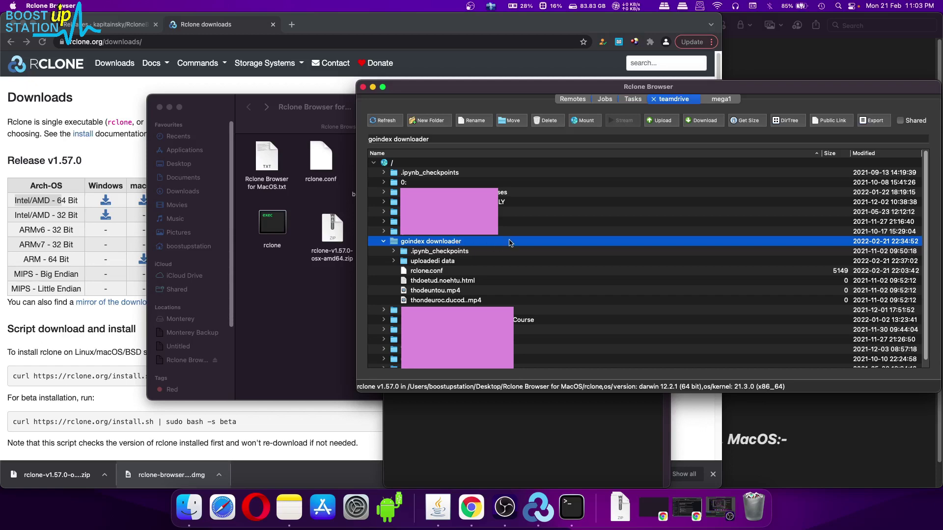
click(701, 121)
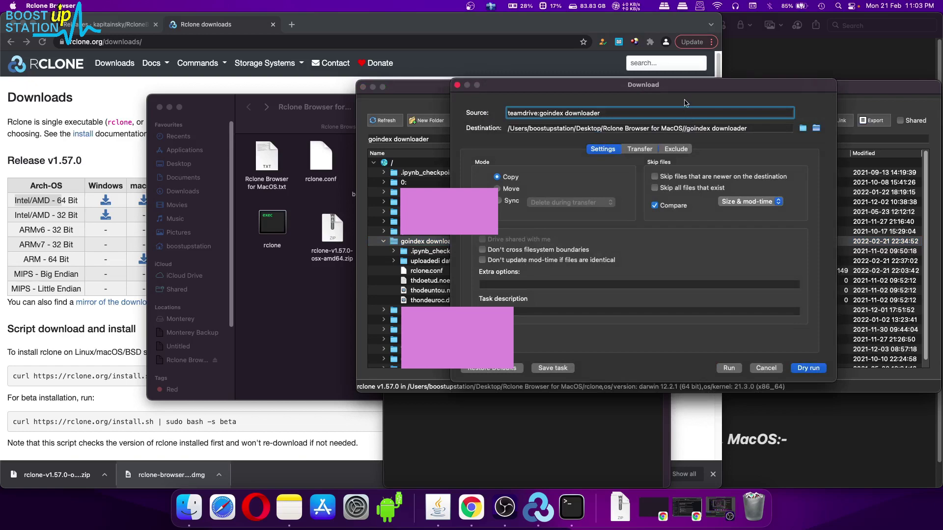
drag(702, 87, 746, 159)
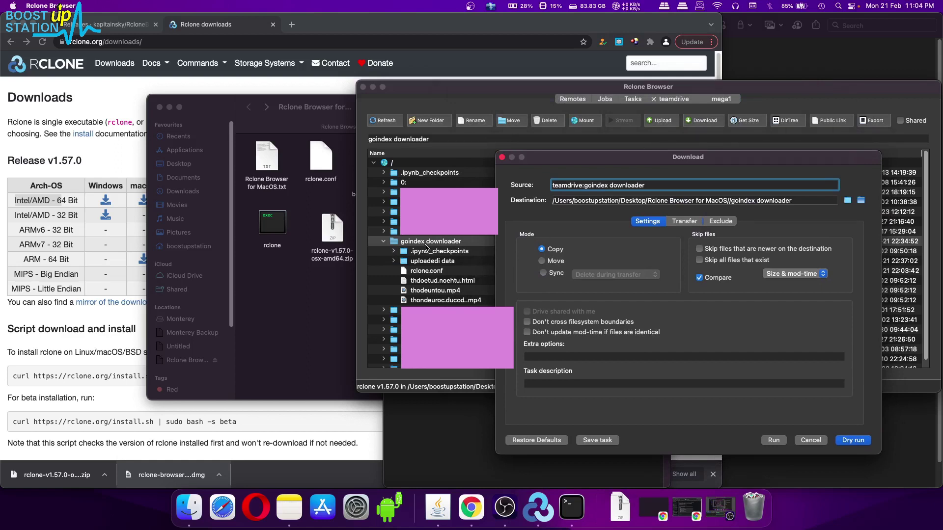
drag(646, 160, 591, 150)
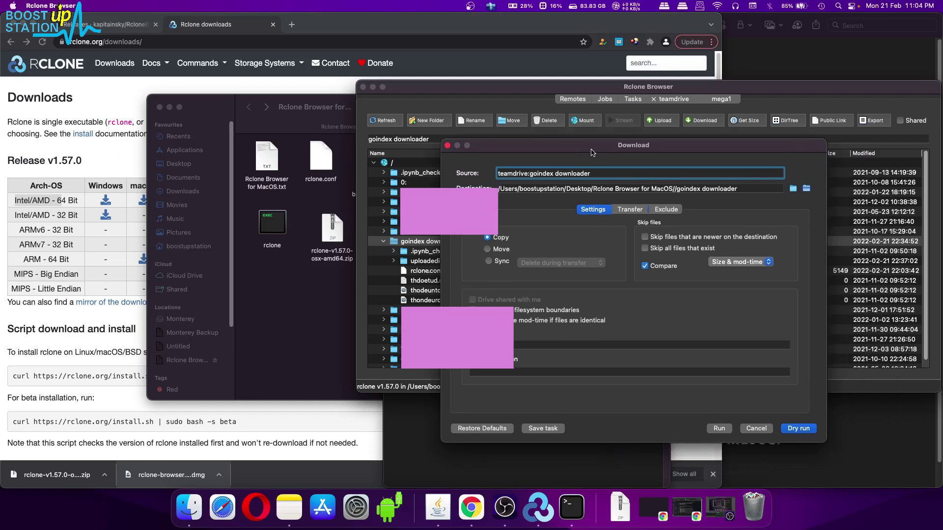
click(489, 260)
click(523, 264)
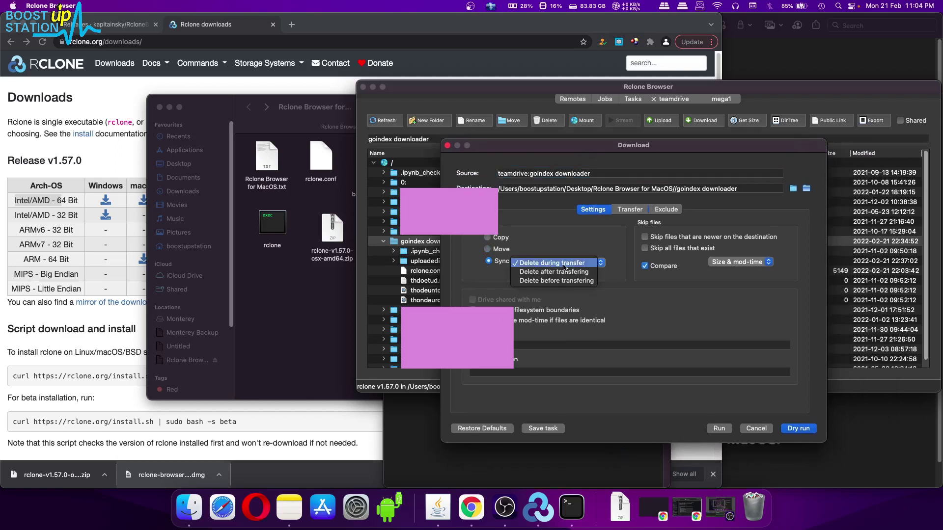
click(594, 246)
click(501, 250)
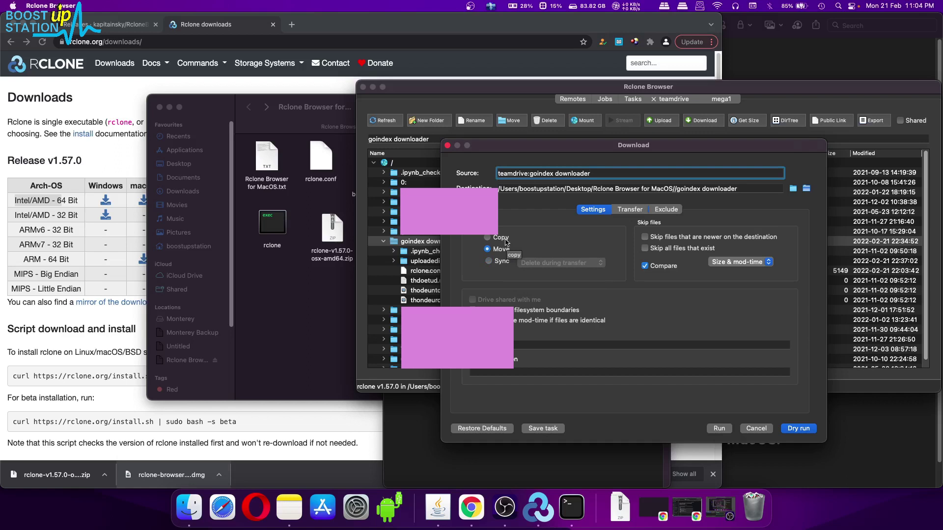
click(506, 242)
click(746, 191)
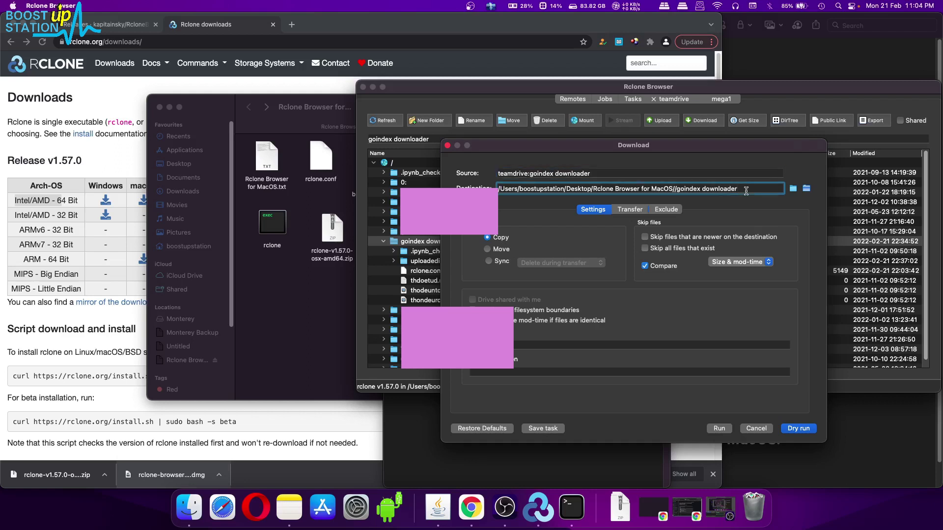
click(292, 308)
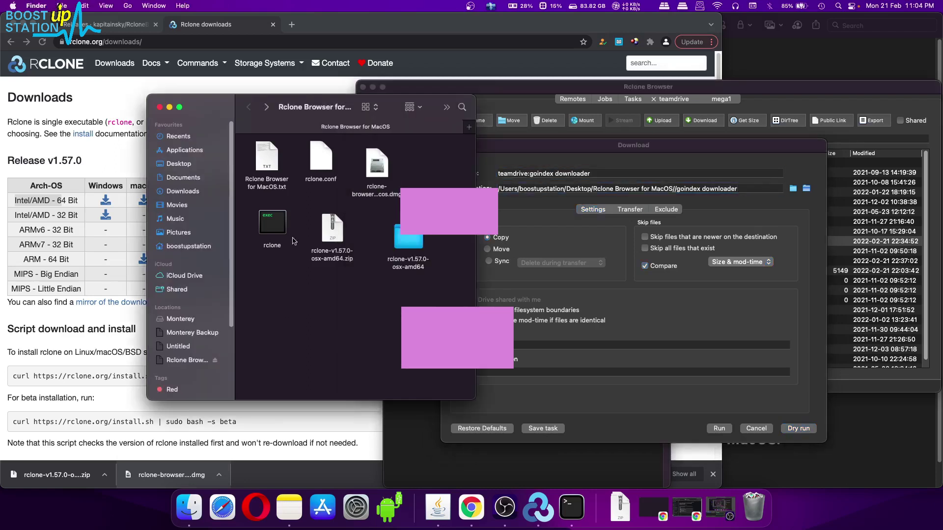
drag(316, 108, 304, 112)
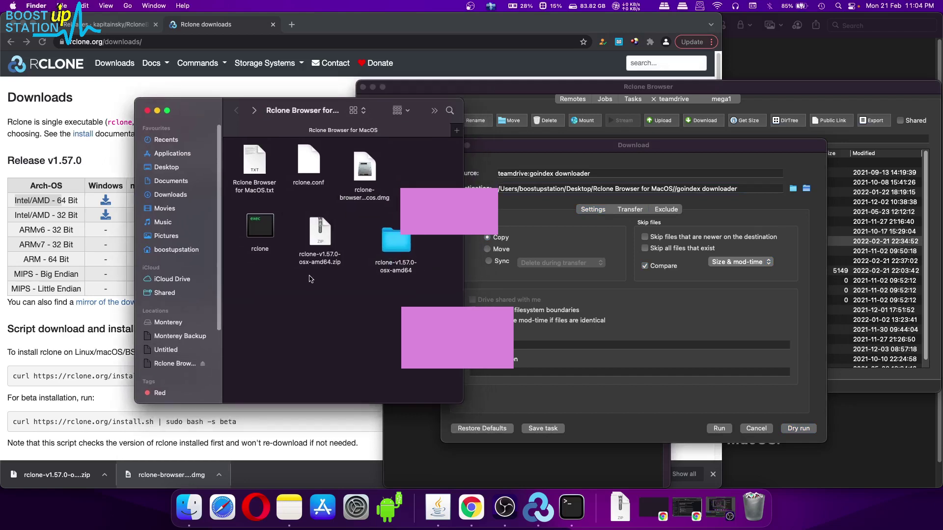
click(677, 191)
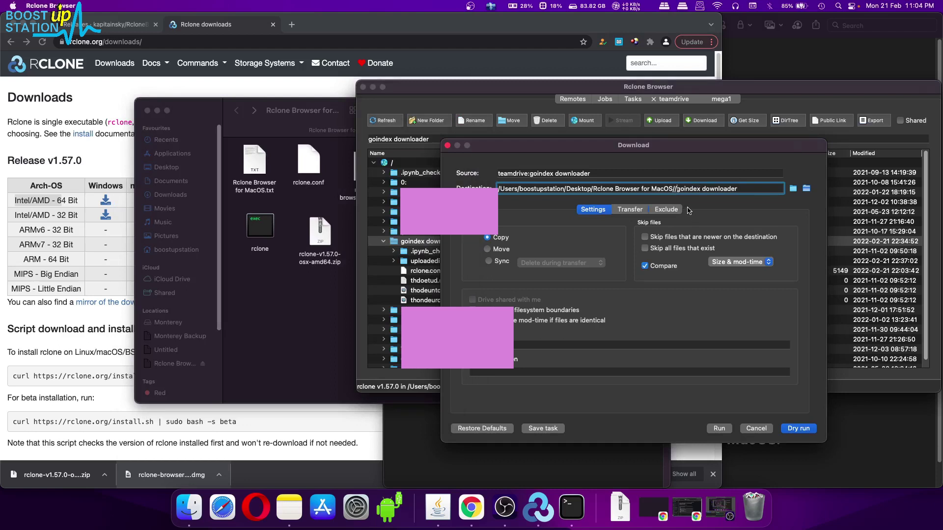
- Remove the extra slash from the destination path, leaving the comparison setting unchanged
key(BackSpace)
click(748, 263)
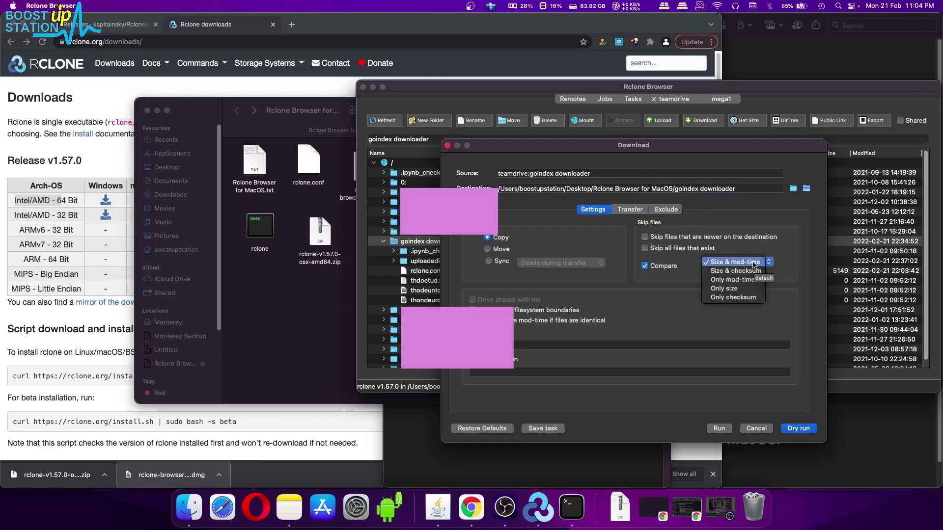
click(778, 265)
- Review the Transfer and Exclude settings, then save the task described as '1st attempt'
click(630, 210)
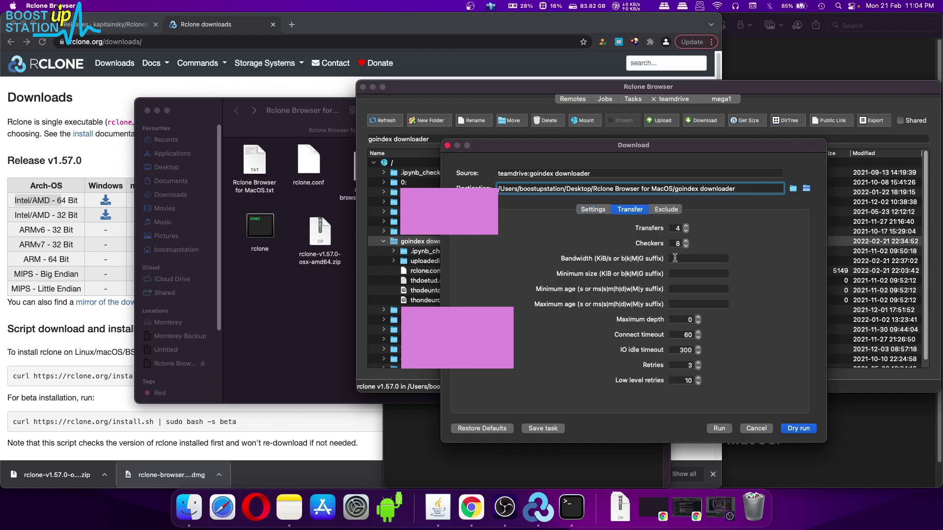
click(675, 230)
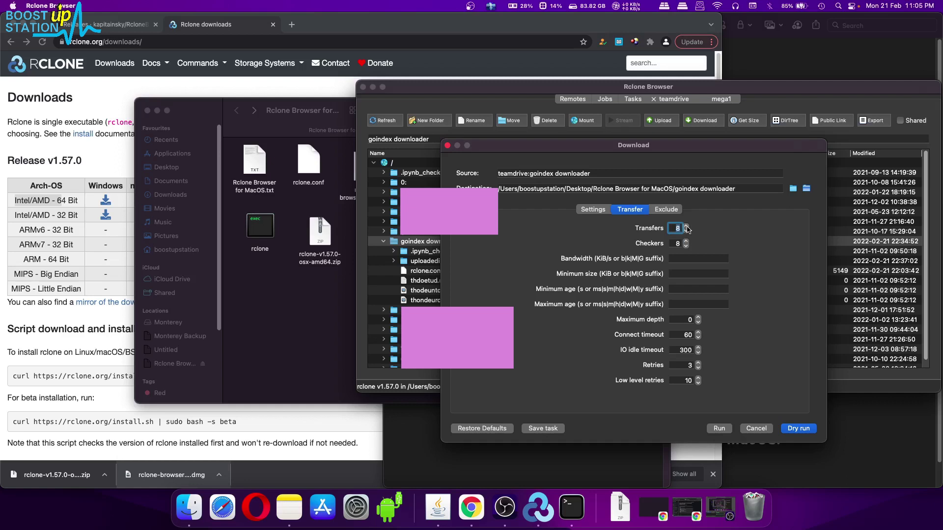
click(677, 243)
click(673, 211)
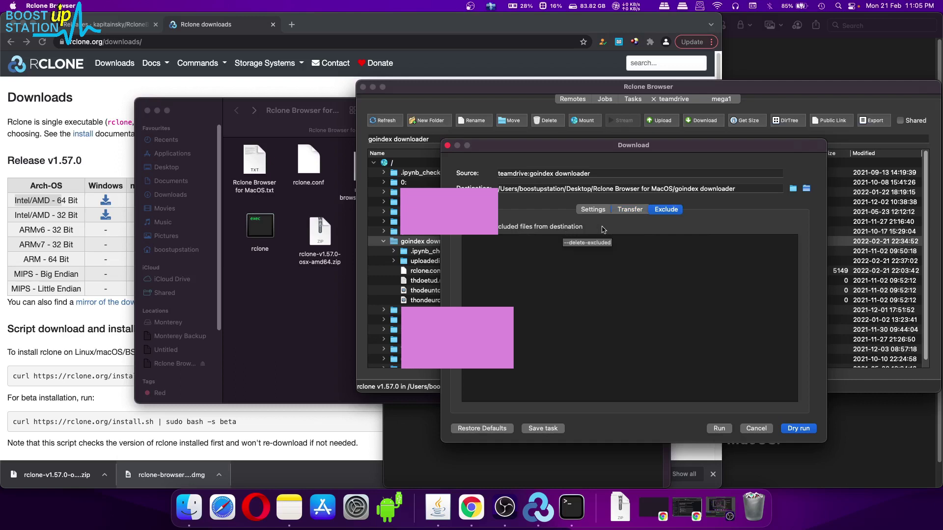
click(598, 210)
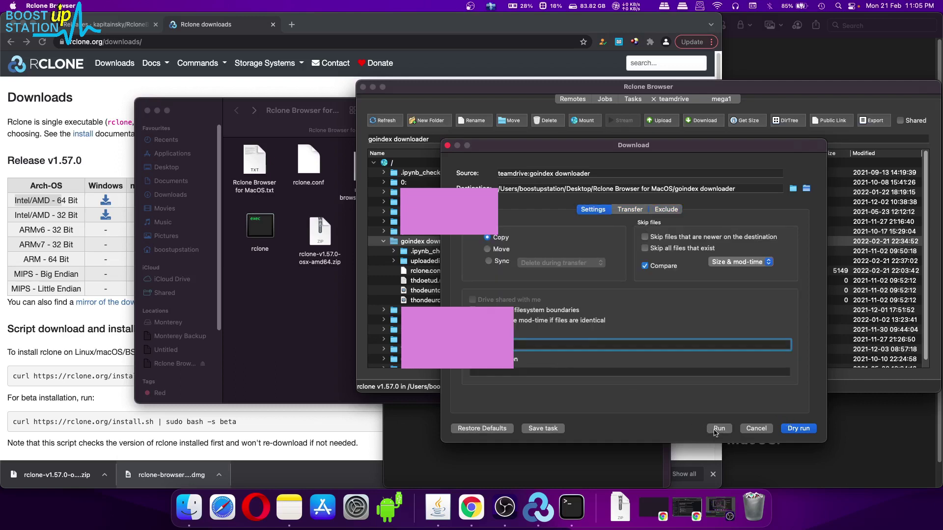
click(559, 373)
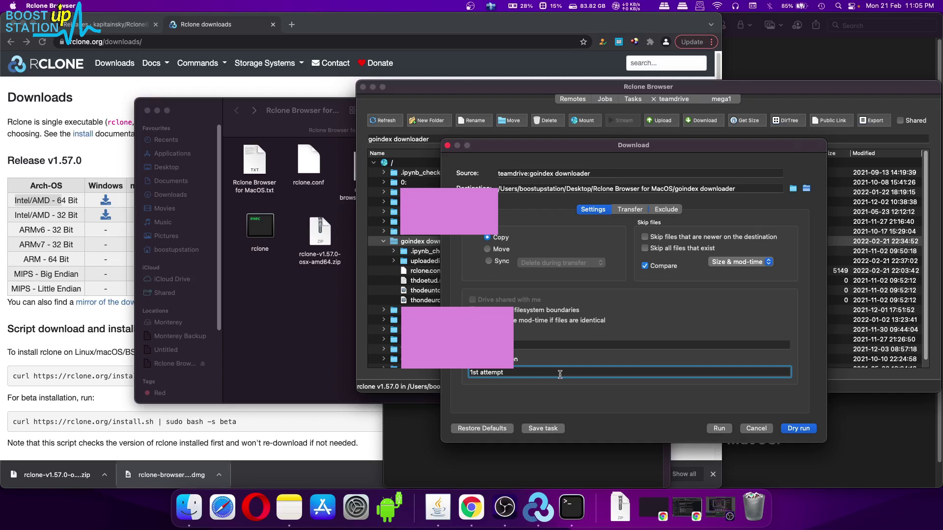
click(541, 430)
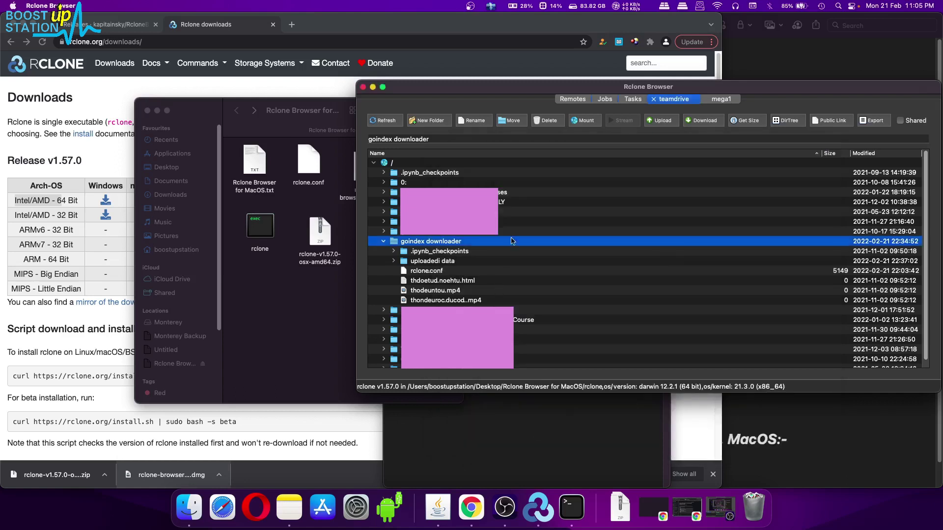
- Run the saved '1st attempt' task from the Tasks list
click(629, 101)
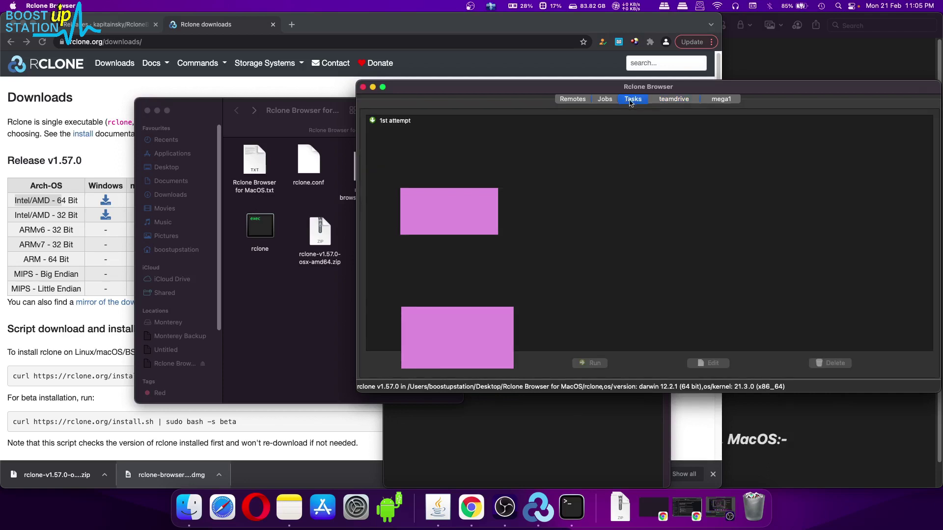
click(554, 122)
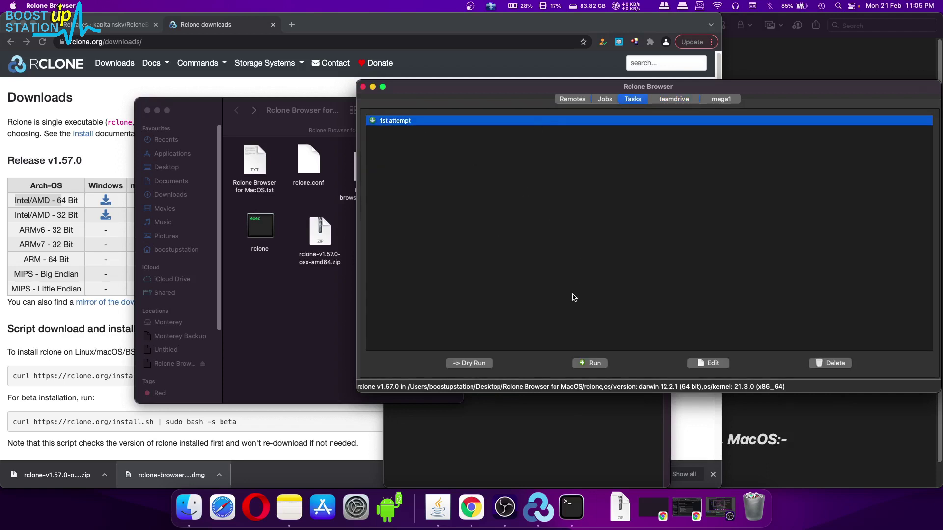
click(584, 364)
- Watch the job's output until it finishes, then open the downloaded goindex downloader folder in Finder
click(609, 102)
click(381, 124)
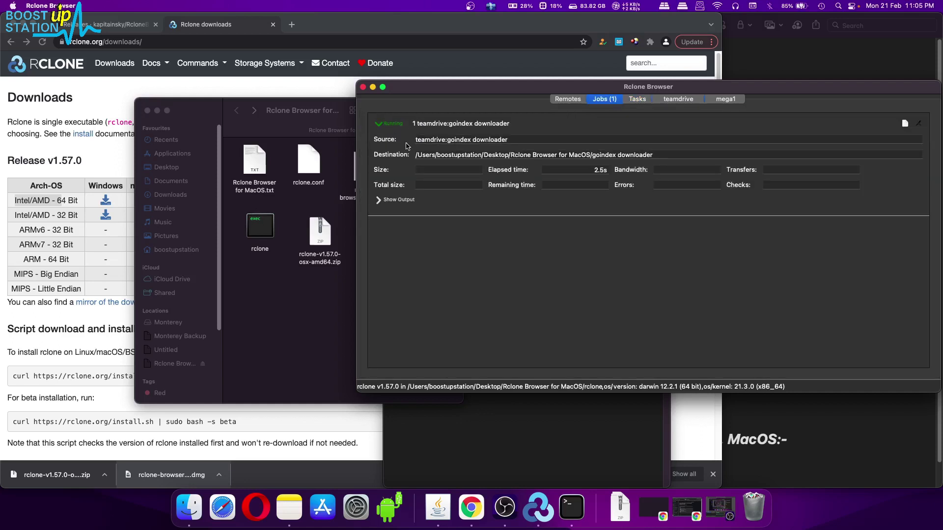
click(379, 199)
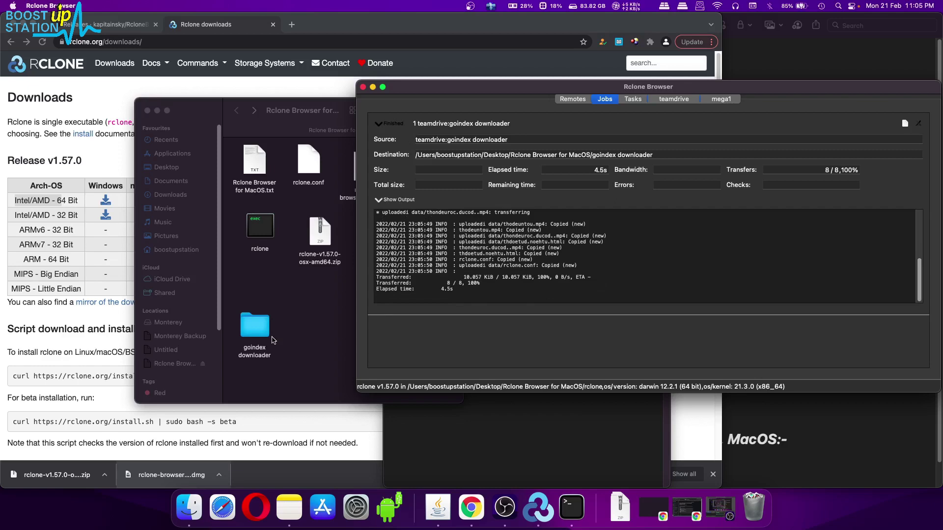
click(256, 325)
click(529, 267)
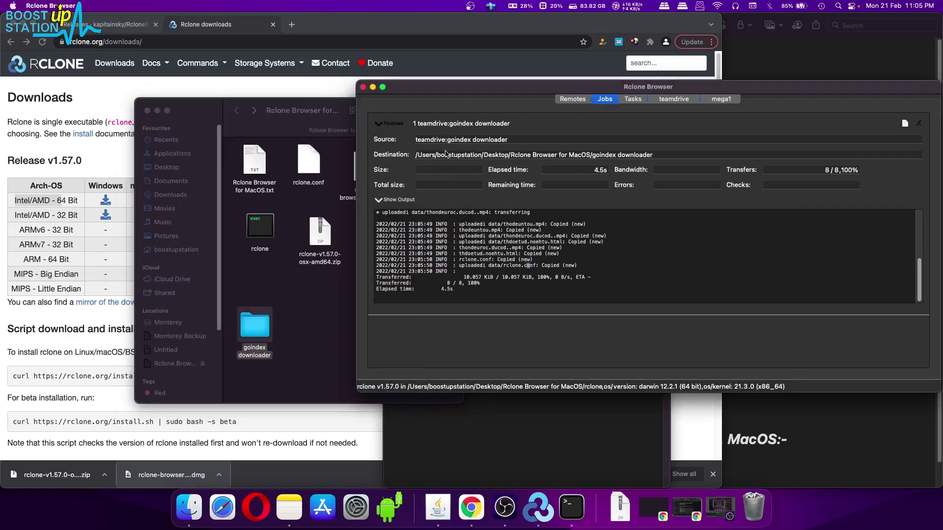
click(400, 126)
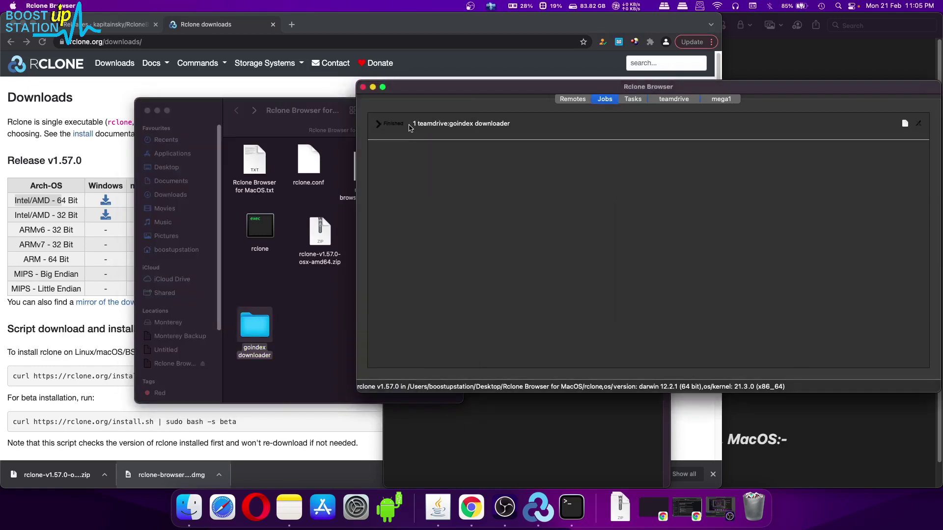
click(658, 100)
double_click(265, 329)
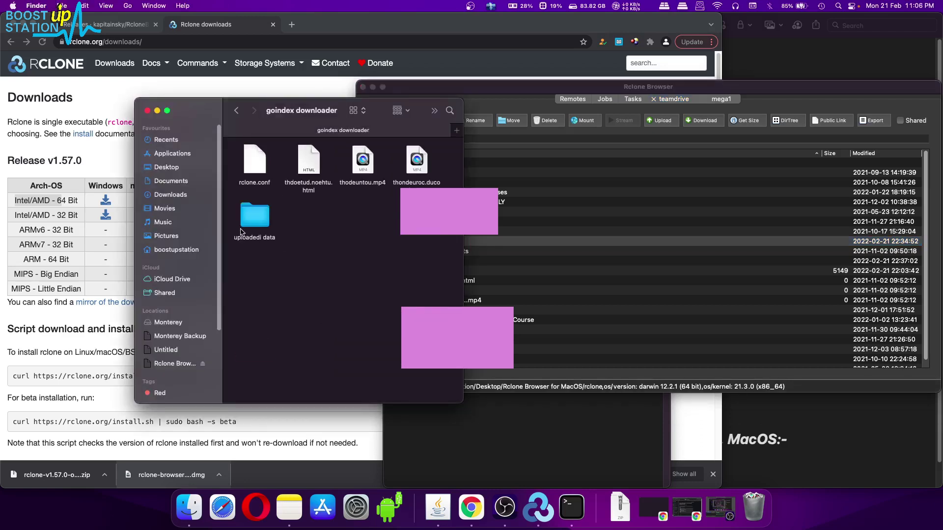
- Check the downloaded files in Finder, then go back to the Rclone Browser for MacOS folder
double_click(255, 216)
click(234, 110)
click(234, 110)
- Select the teamdrive root '/', collapse goindex downloader, and start a new folder there
click(510, 243)
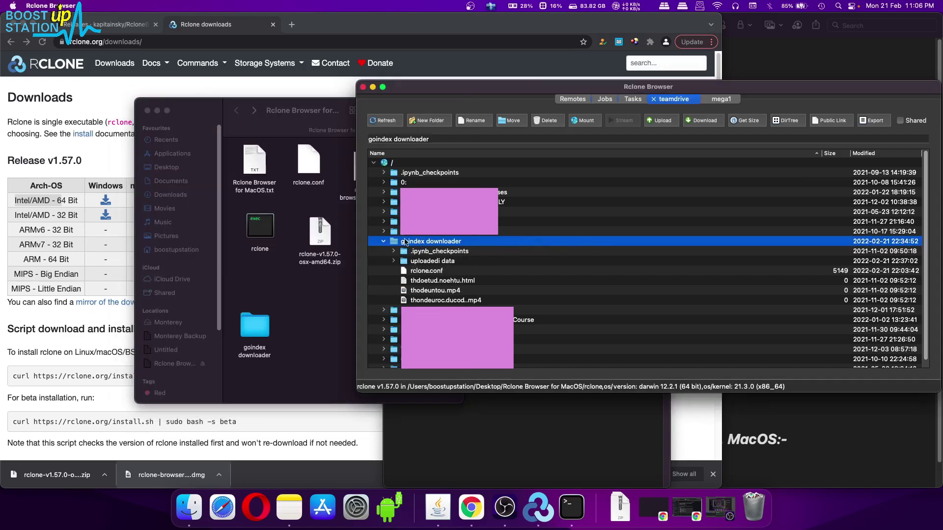
click(394, 164)
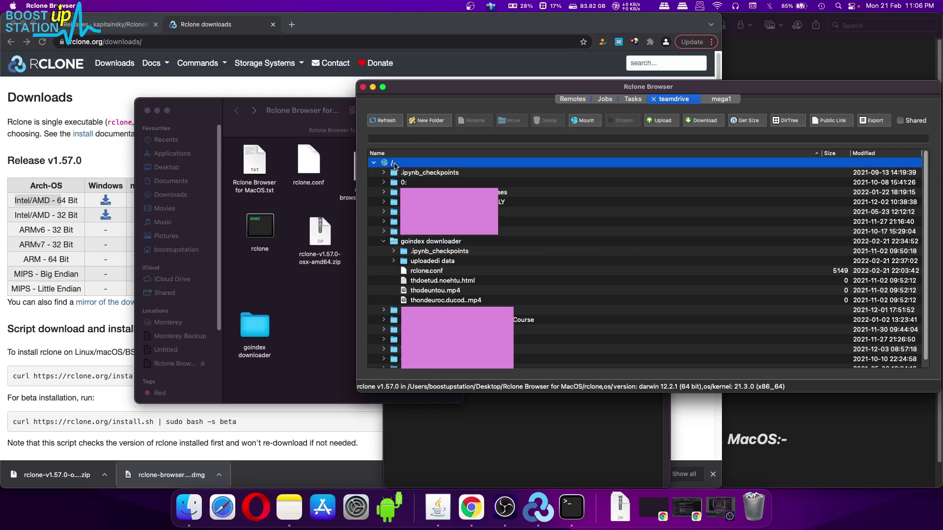
click(384, 241)
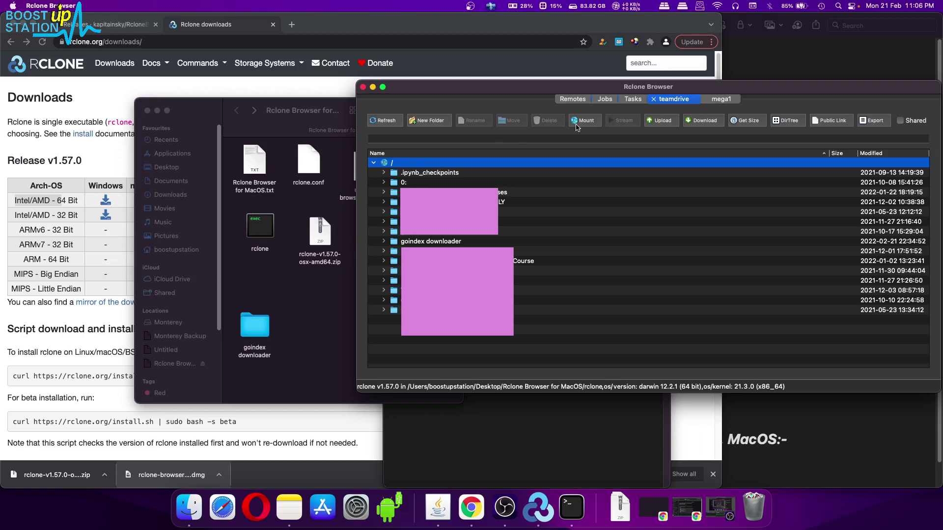
click(422, 123)
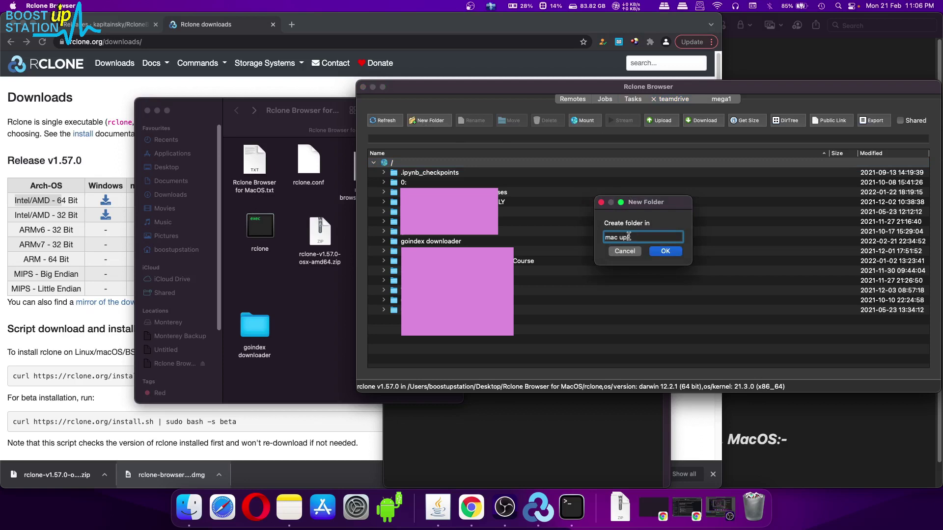
- Create the 'mac upload' folder, select it, and open an upload targeting teamdrive:mac upload
click(665, 252)
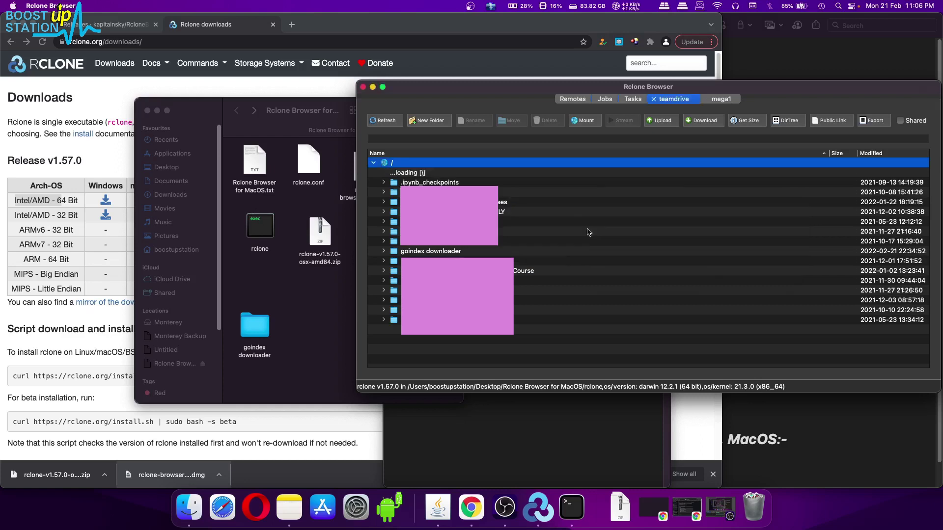
click(430, 253)
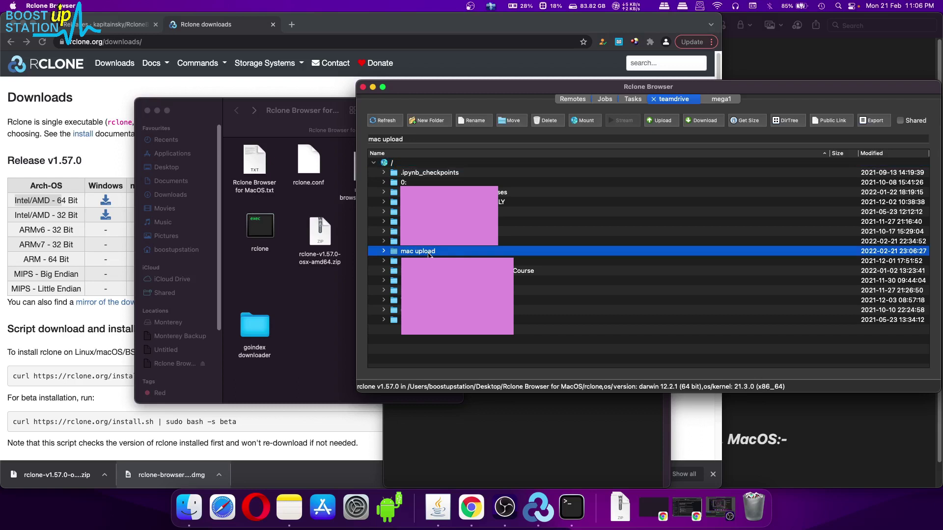
click(655, 123)
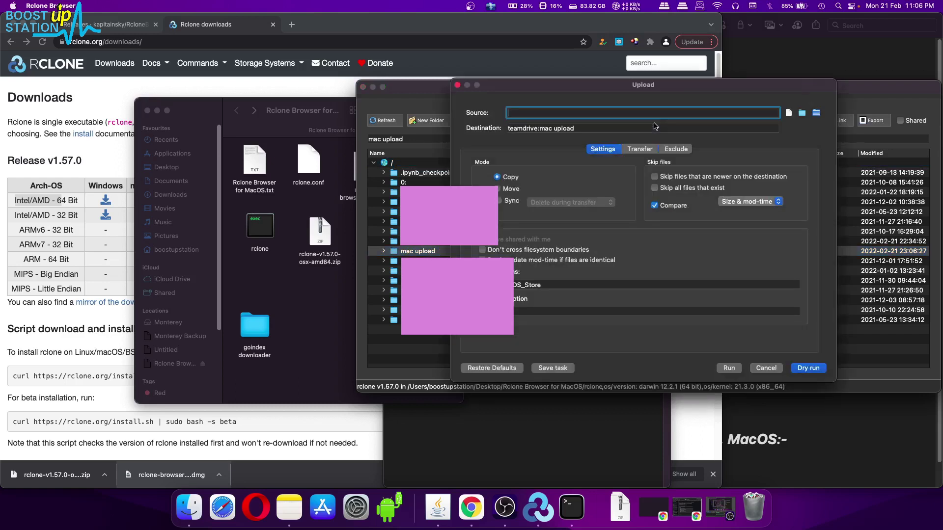
- Drop rclone.conf into Terminal and copy its full file path
click(323, 330)
click(301, 174)
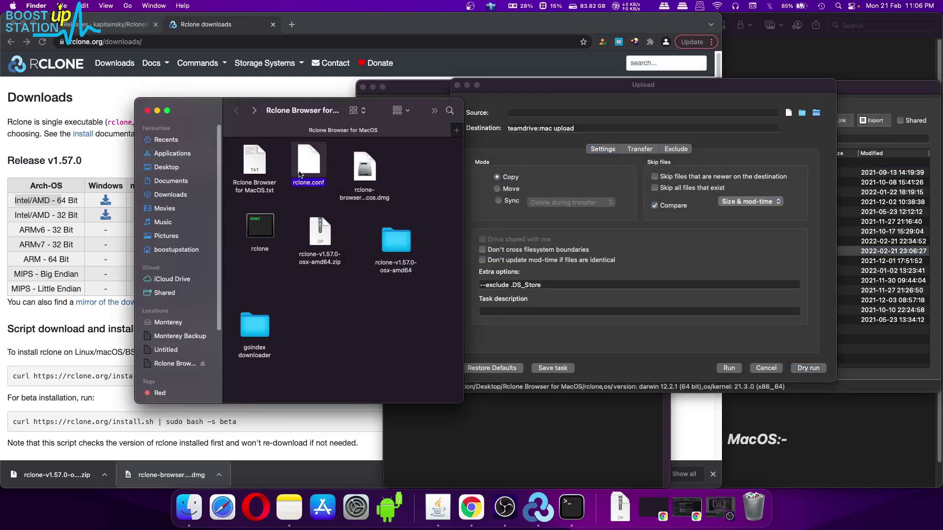
key(super+space)
text(teri)
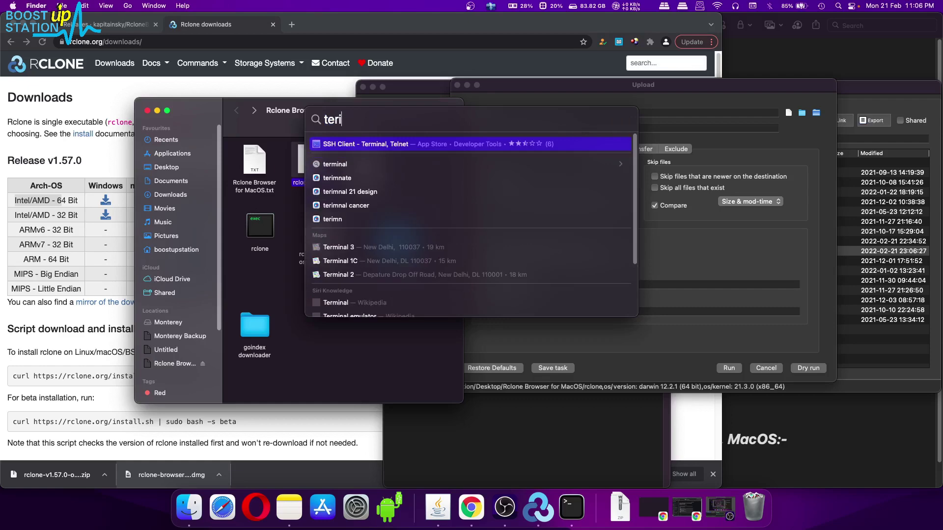
key(Return)
drag(308, 162, 537, 365)
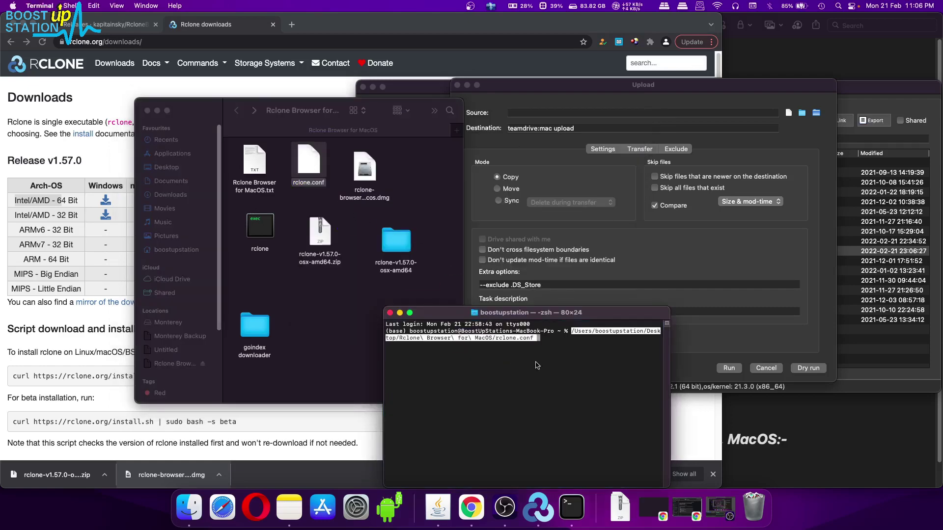
key(super+equal)
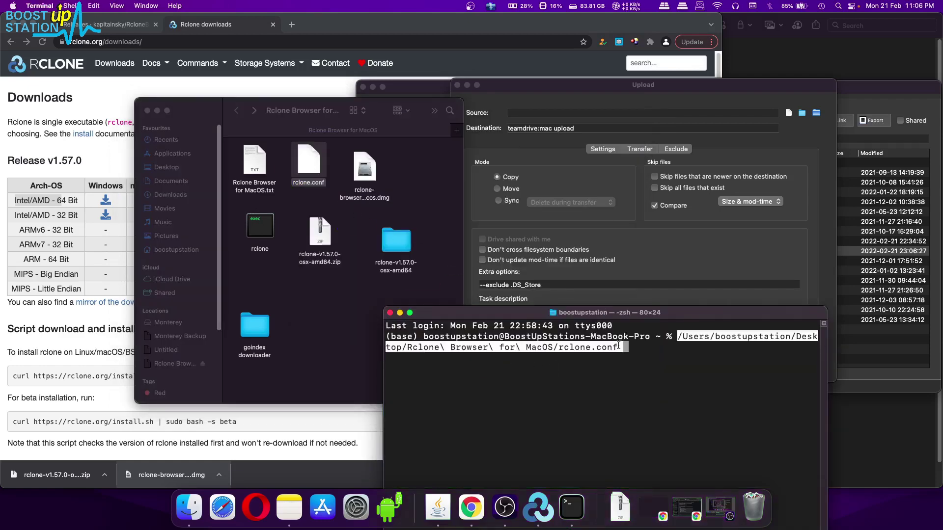
right_click(697, 336)
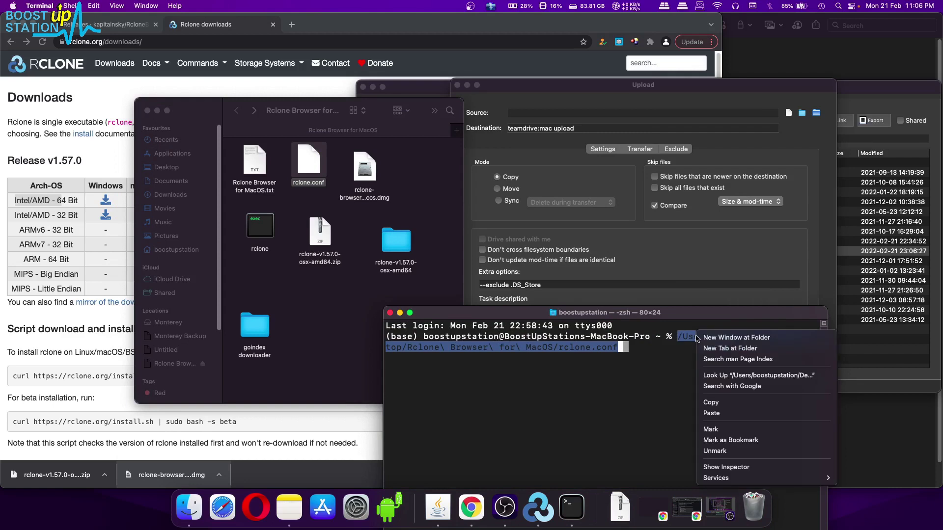
click(711, 403)
- Paste the rclone.conf path as the upload source and delete its three backslashes
right_click(571, 114)
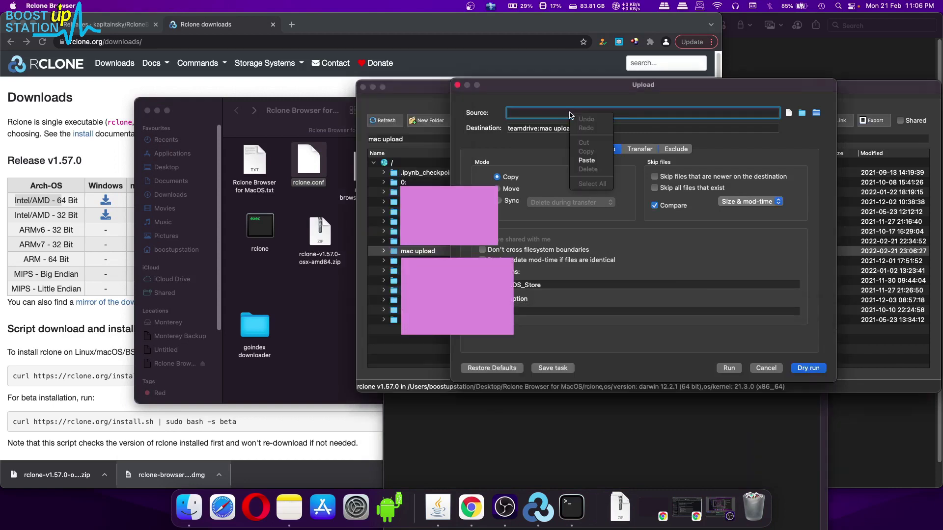
click(587, 161)
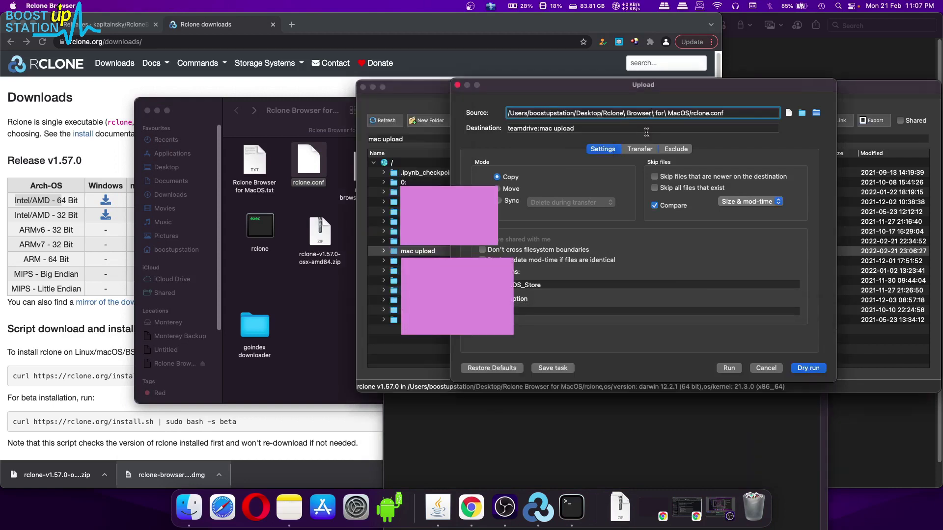
click(652, 112)
key(BackSpace)
click(664, 113)
key(BackSpace)
click(620, 114)
key(BackSpace)
- Copy the cleaned source path, keep Size & mod-time comparison, and run the upload
triple_click(744, 114)
right_click(548, 114)
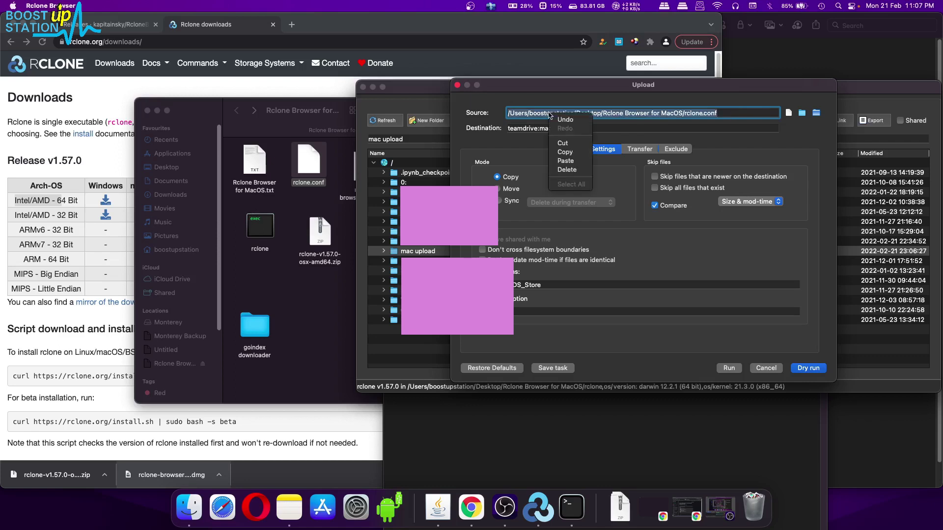
click(570, 152)
click(696, 114)
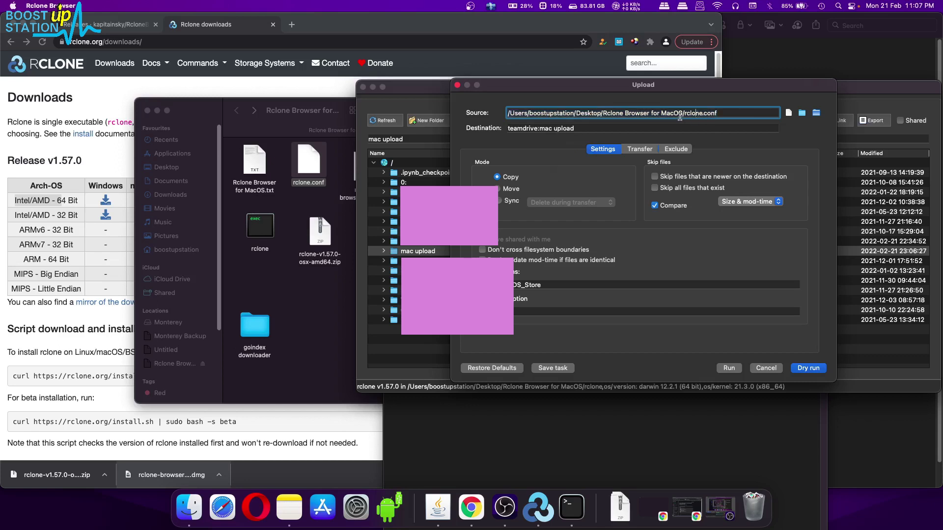
drag(683, 115, 729, 115)
click(751, 204)
click(566, 186)
click(728, 368)
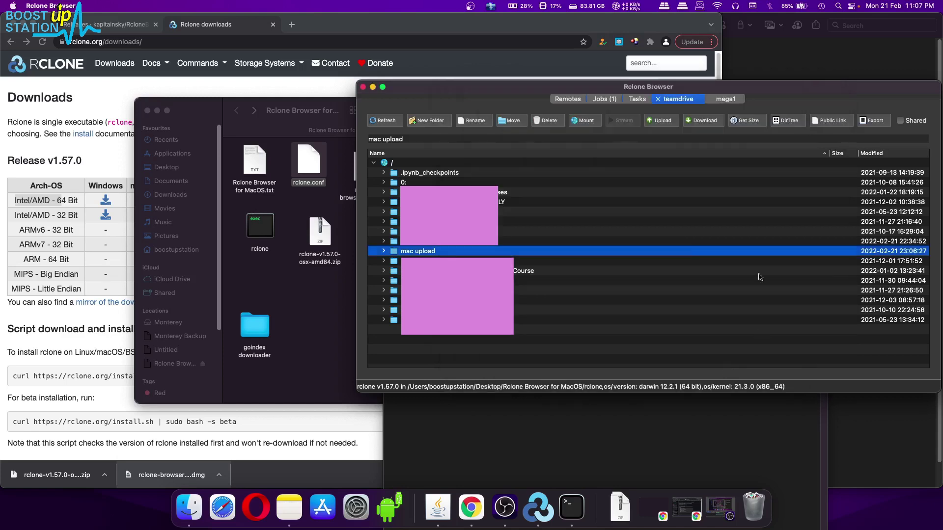
- Check in Jobs that the rclone.conf upload job finished
click(604, 106)
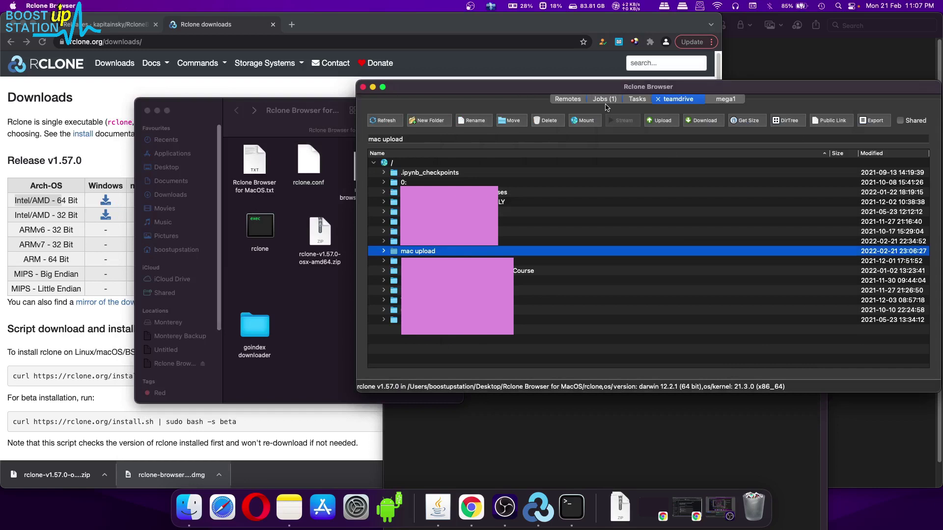
click(606, 100)
click(396, 124)
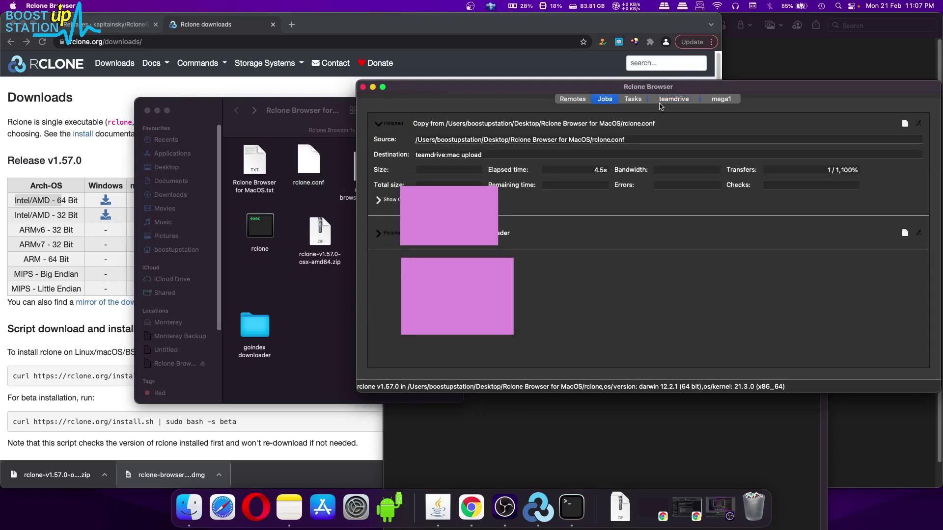
- On the teamdrive tab, expand mac upload to show the uploaded rclone.conf
click(661, 101)
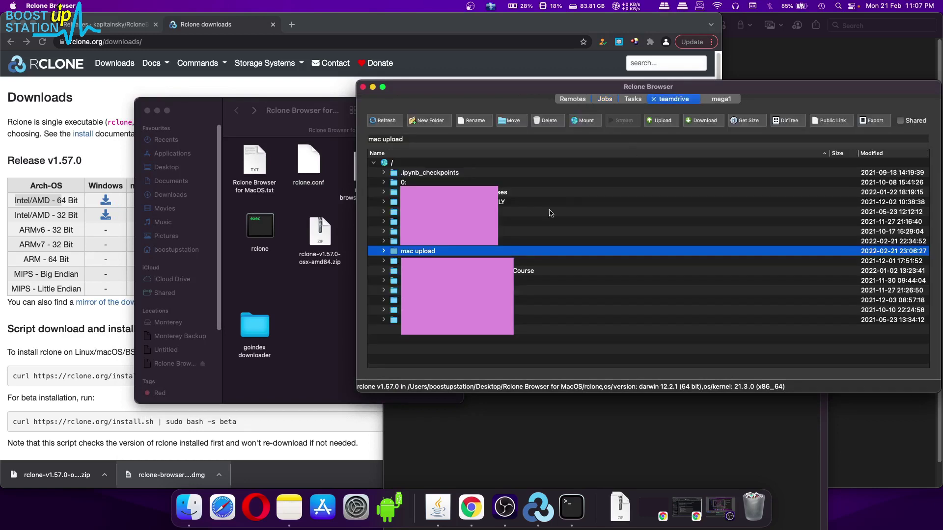
click(384, 252)
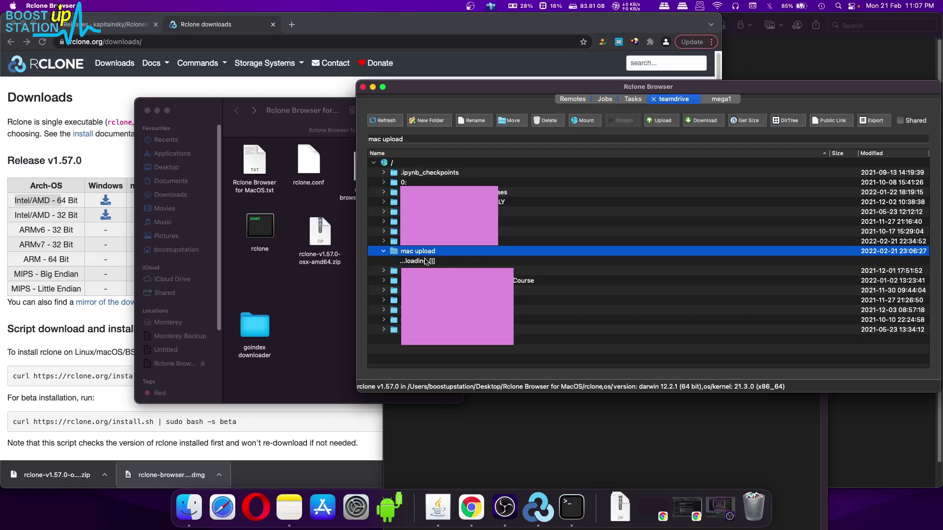
click(460, 262)
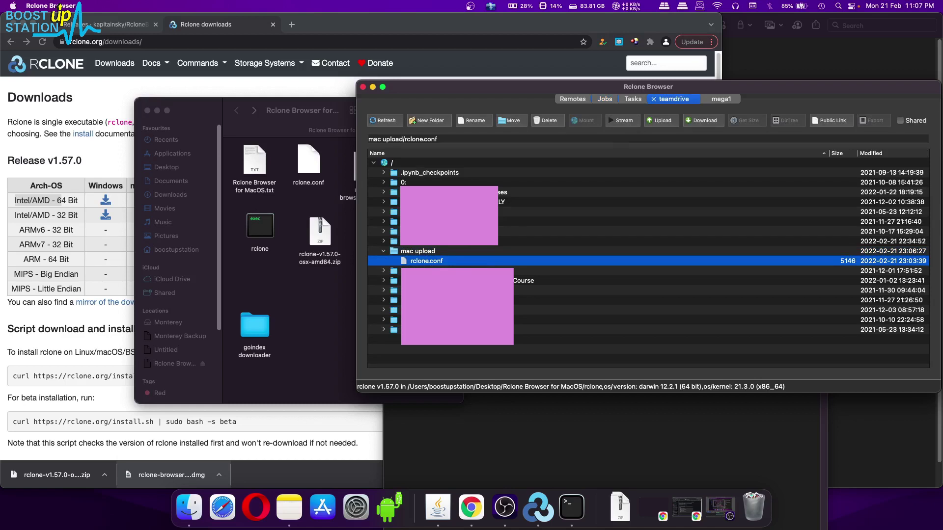
click(429, 251)
- Open the Upload dialog for mac upload and copy the goindex downloader folder path from Terminal
click(663, 121)
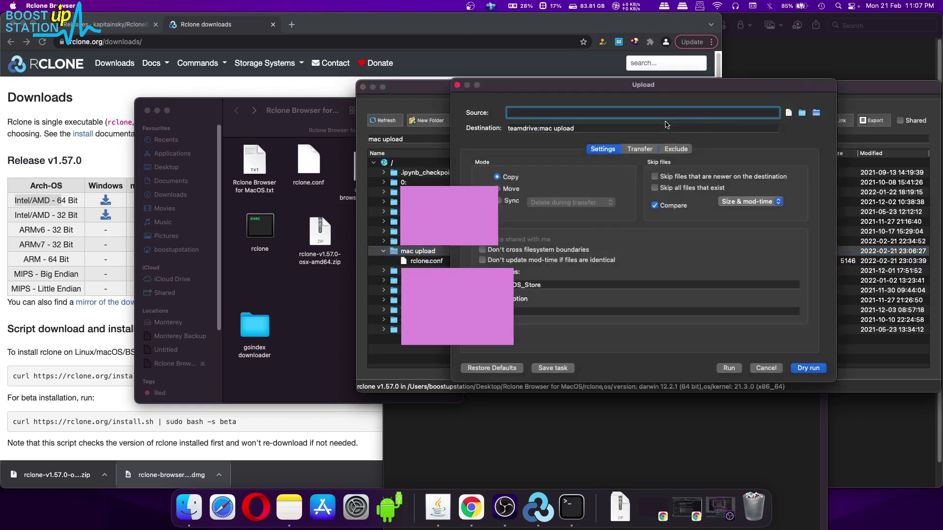
key(super+v)
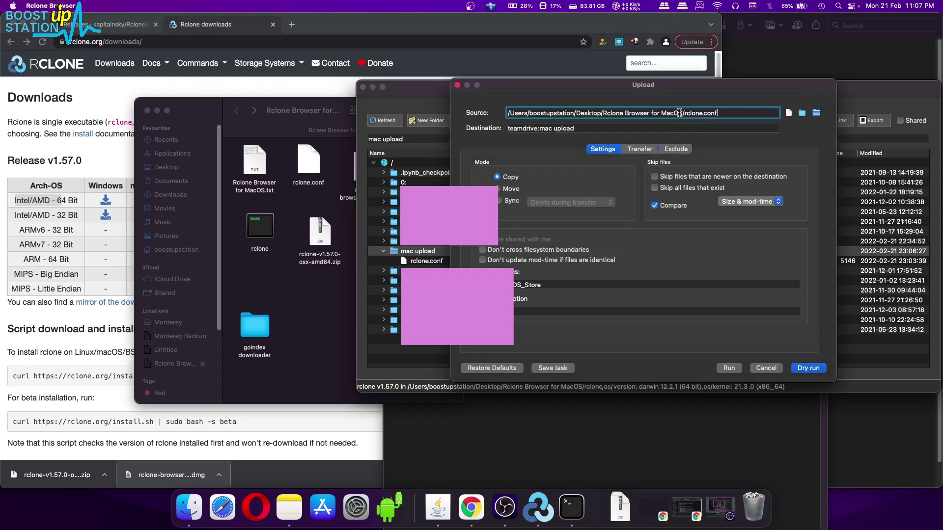
click(265, 330)
drag(268, 334, 624, 408)
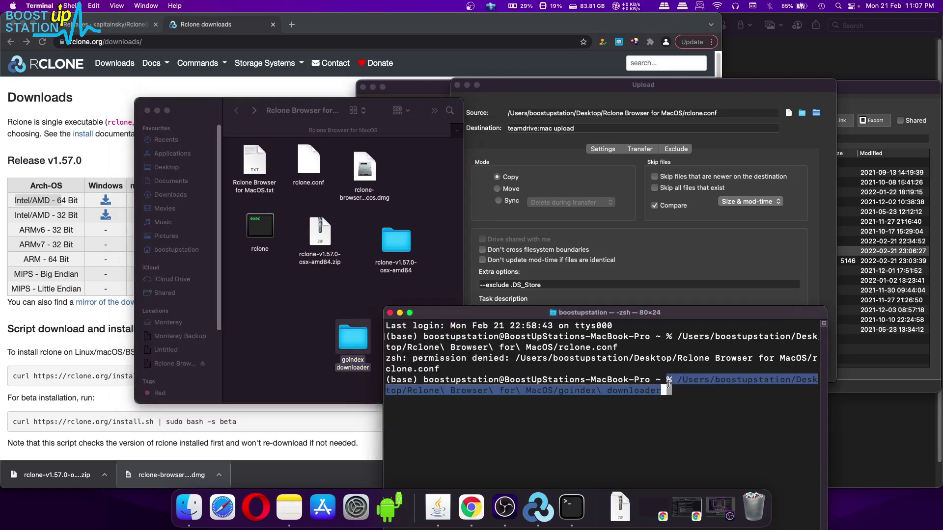
right_click(689, 382)
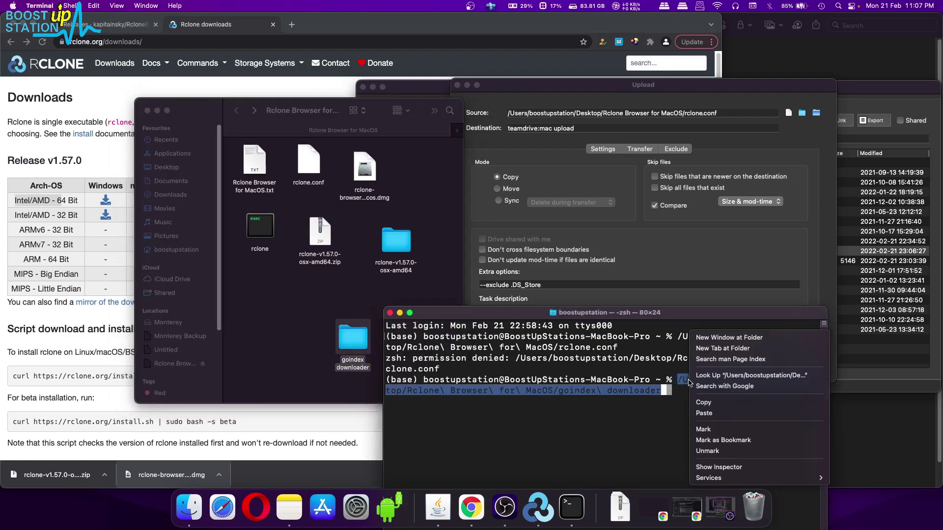
click(720, 403)
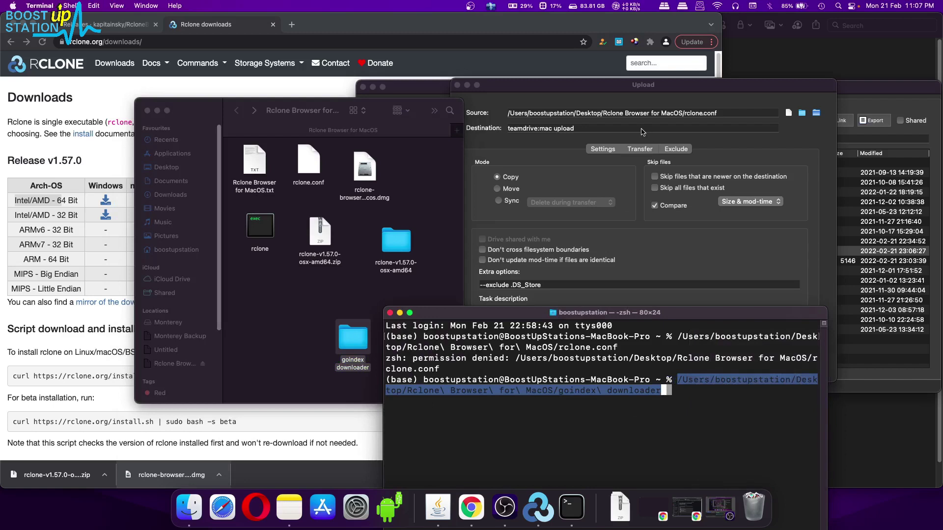
- Paste the goindex downloader path into Source and remove its escaping backslashes
click(750, 129)
drag(754, 117, 362, 89)
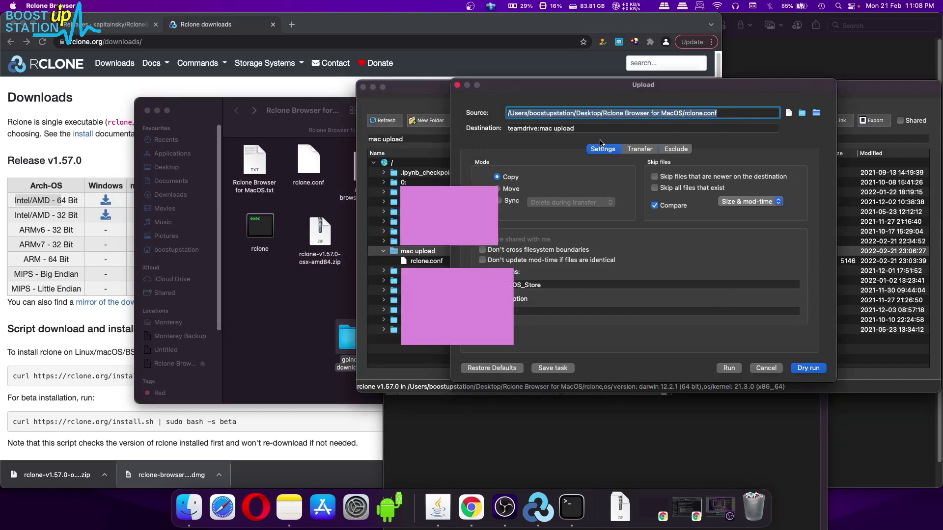
key(super+v)
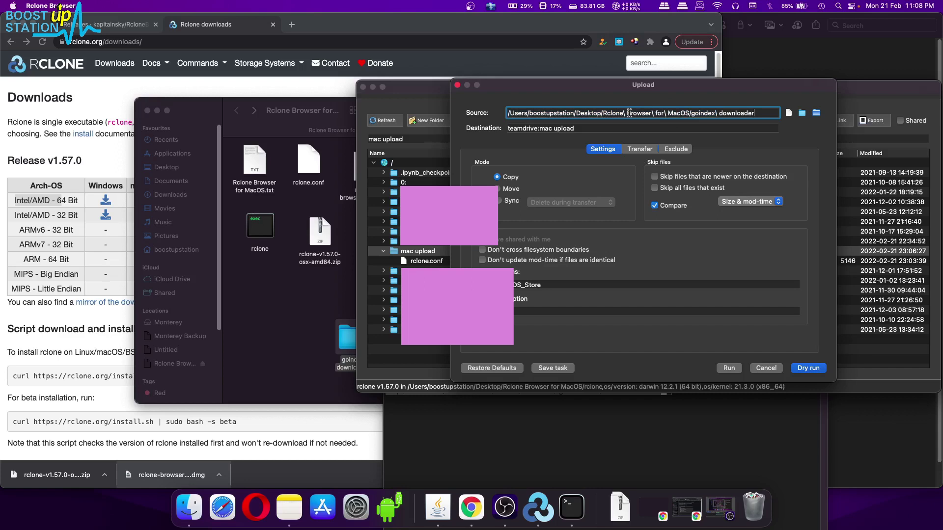
key(BackSpace)
click(652, 113)
key(BackSpace)
key(BackSpace)
click(662, 113)
key(BackSpace)
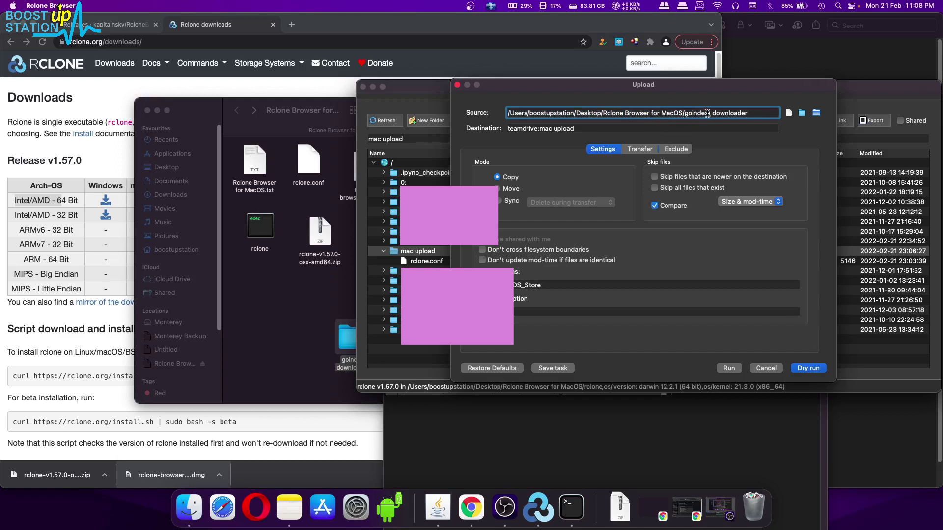
key(BackSpace)
- Check the cleaned source path and run the upload
click(625, 114)
click(760, 114)
click(729, 368)
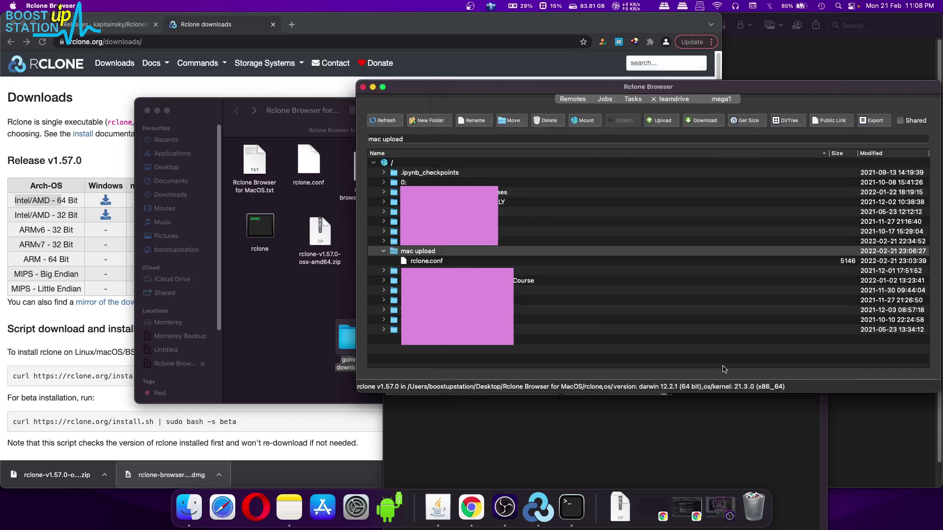
- Check the running upload job's output log, then refresh the teamdrive listing
click(604, 99)
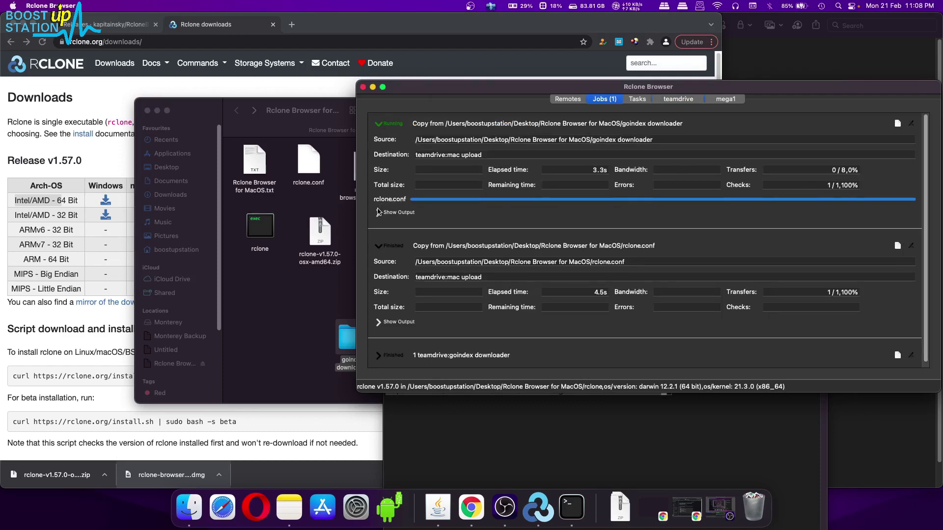
click(379, 200)
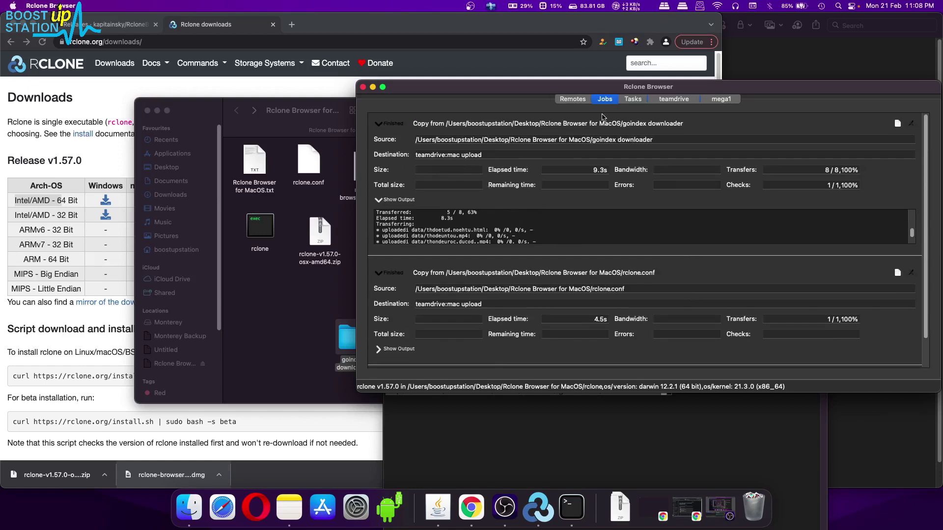
click(674, 100)
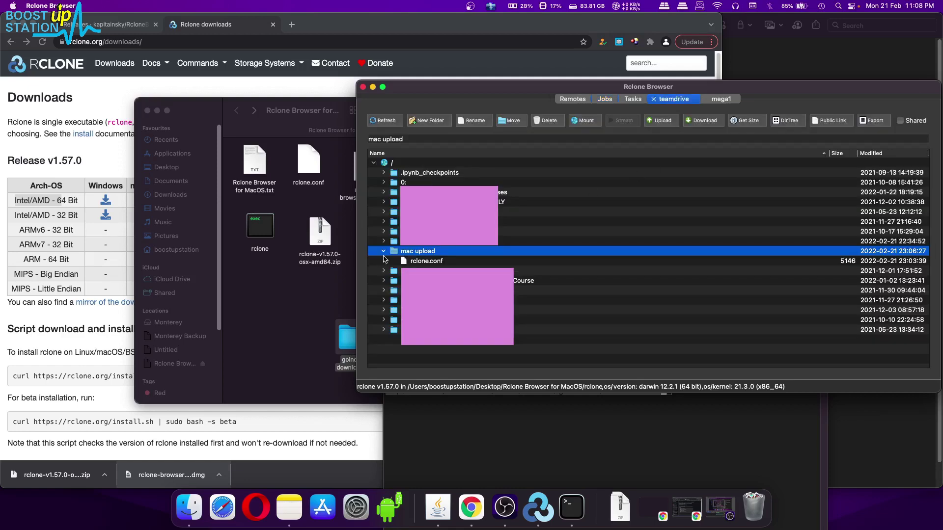
click(376, 121)
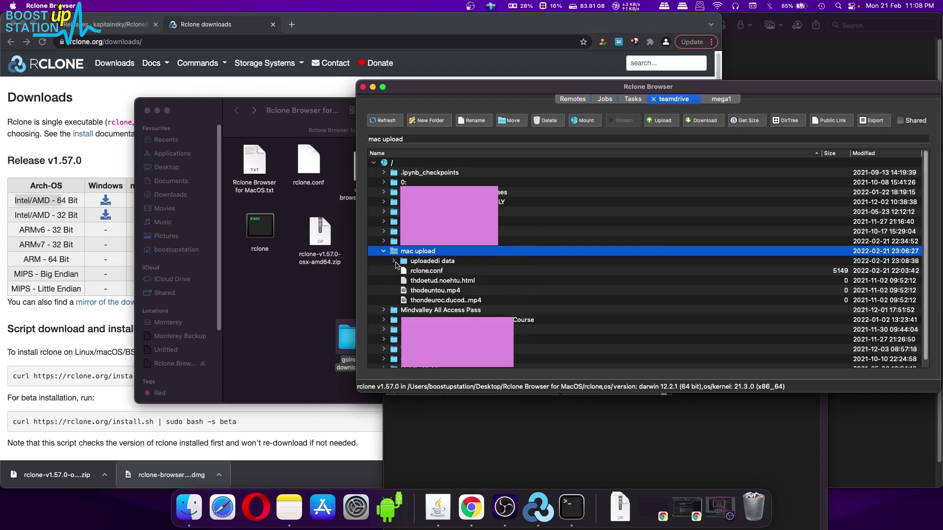
- Compare the uploaded uploadedi data folder and .mp4 files with the local folder, then bring Terminal forward
click(394, 262)
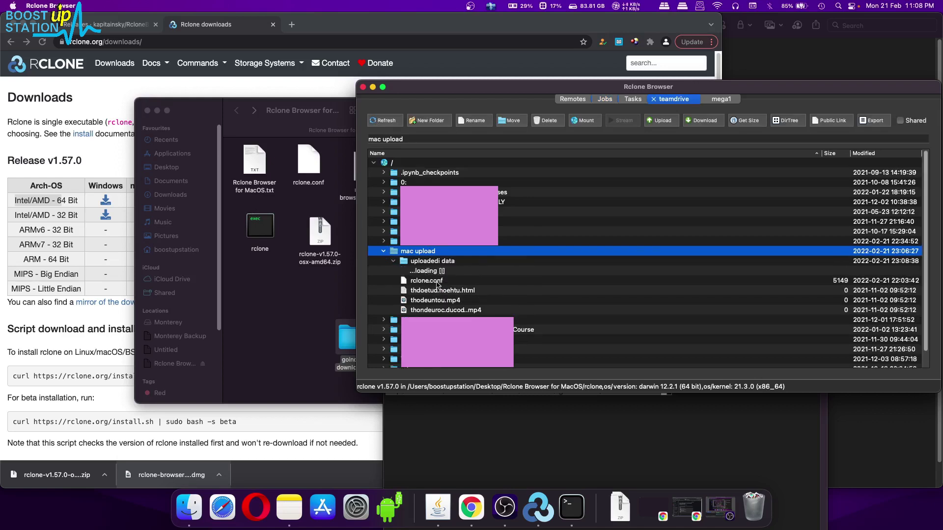
double_click(347, 339)
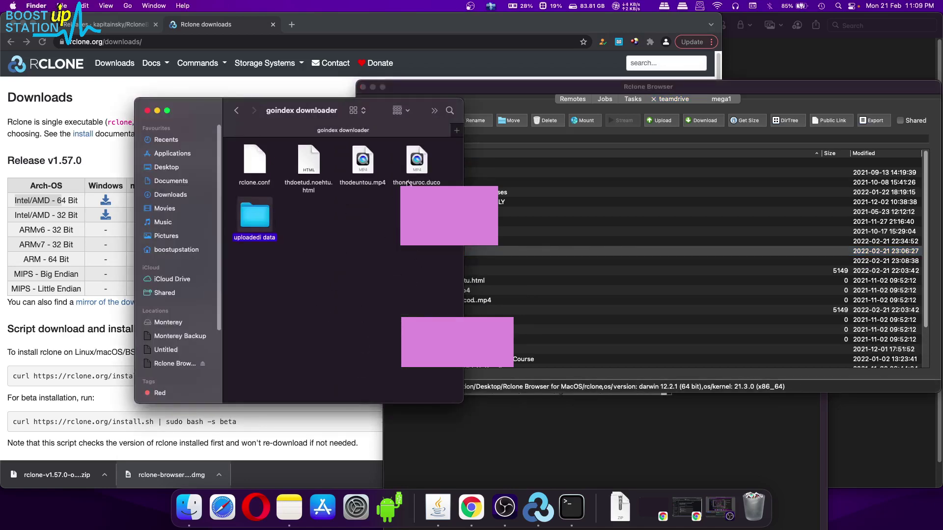
click(509, 253)
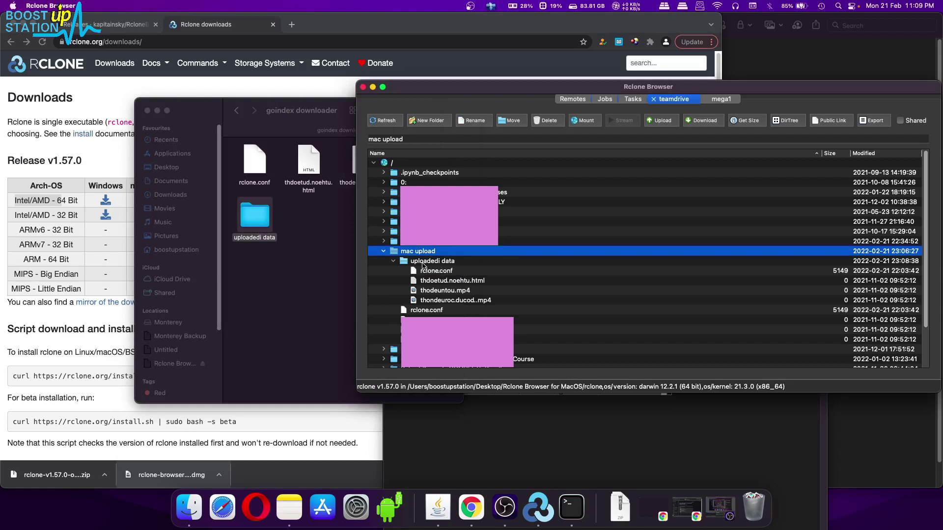
click(424, 266)
click(394, 263)
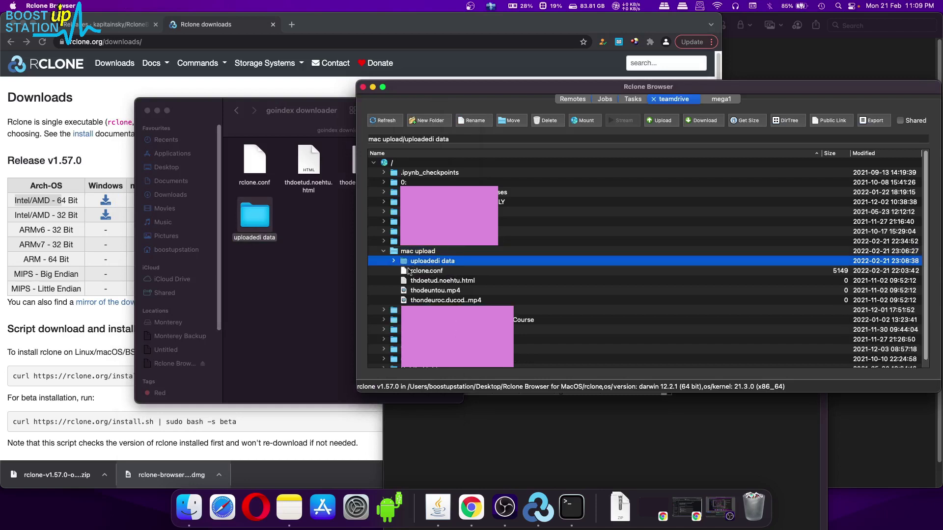
click(436, 291)
click(436, 300)
click(440, 264)
click(424, 250)
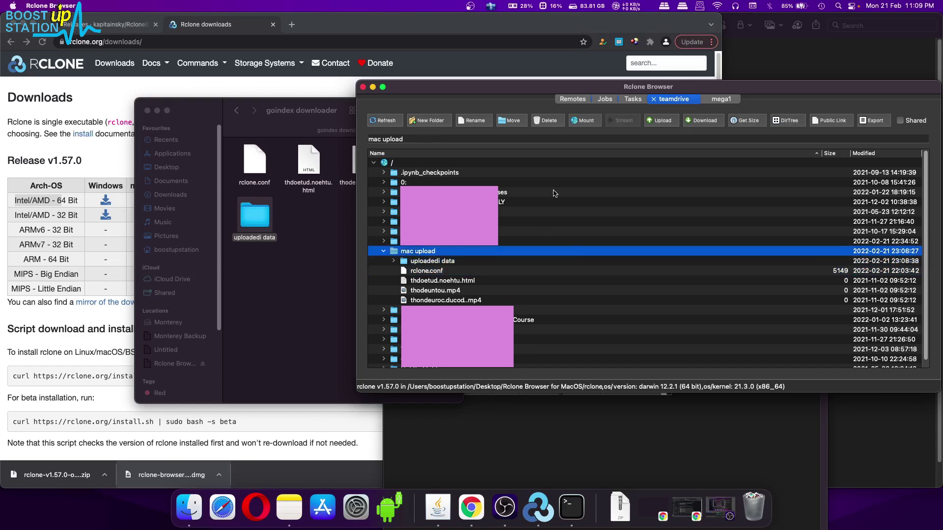
click(543, 423)
text(/Users/boostupstation/Desktop/Rclone\ Browser\ for\ MacOS/goindex\ downloader)
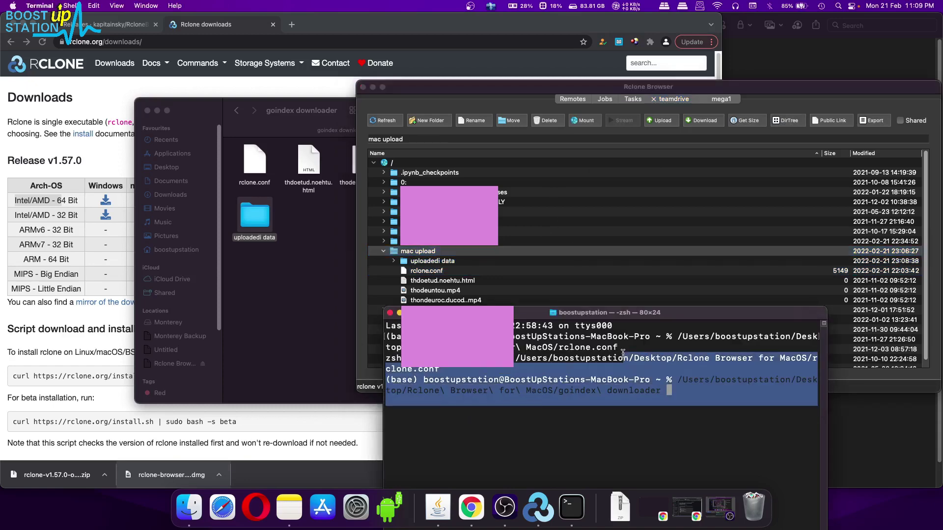
- Start an upload into mac upload, browse for a source folder, then cancel both dialogs
click(662, 395)
click(662, 122)
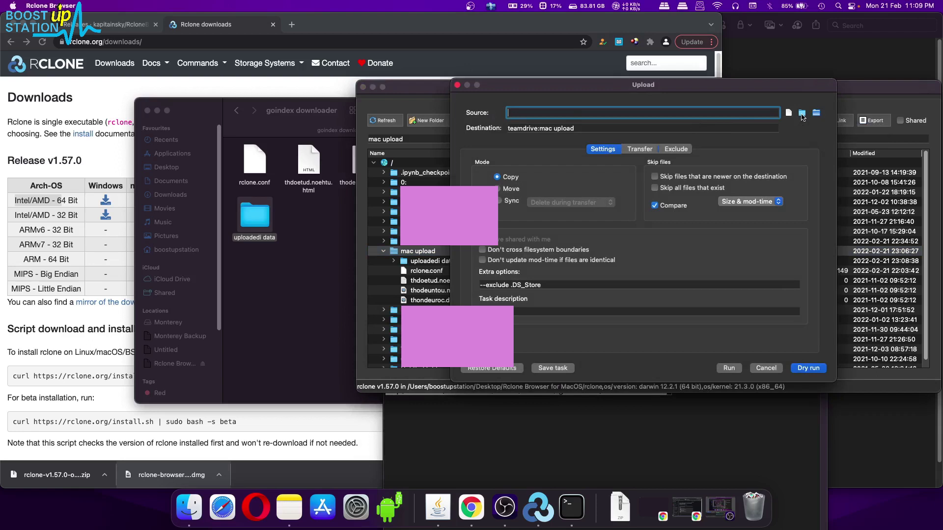
click(802, 113)
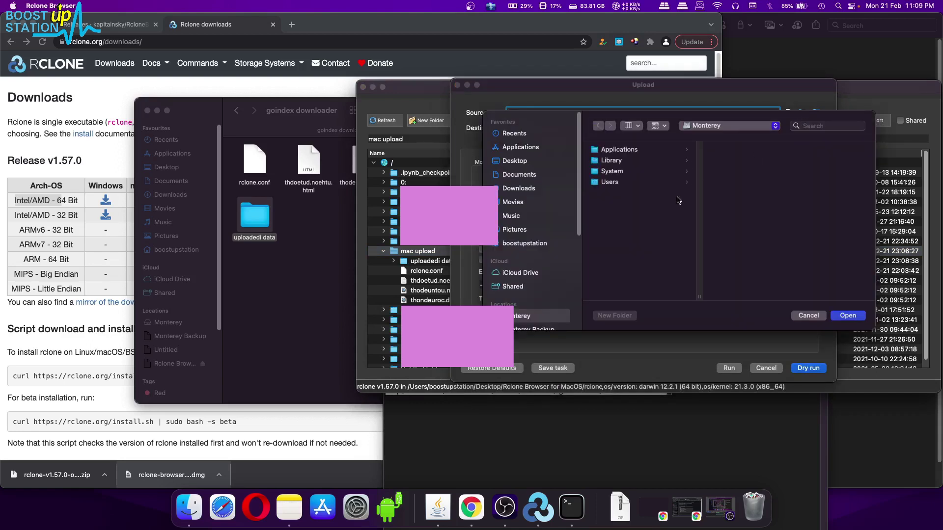
scroll(520, 223, down, 5)
scroll(518, 230, up, 5)
click(807, 316)
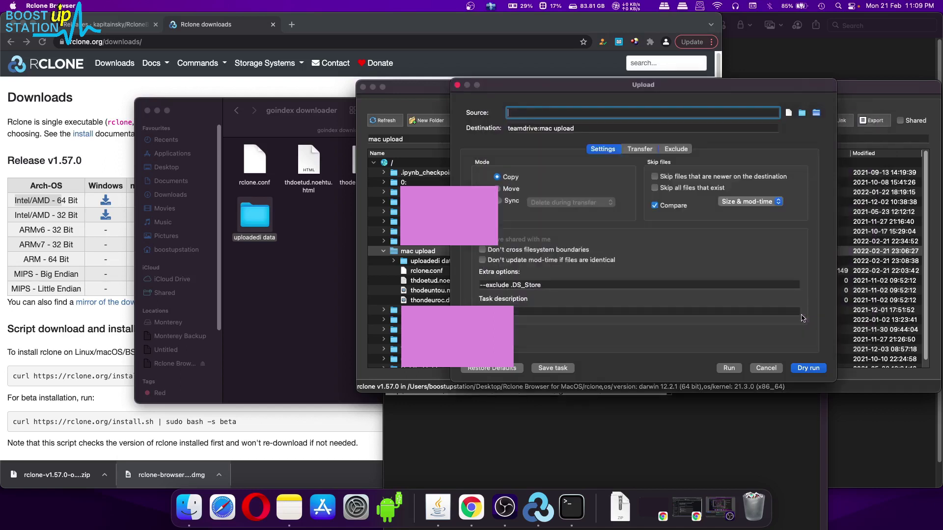
click(766, 368)
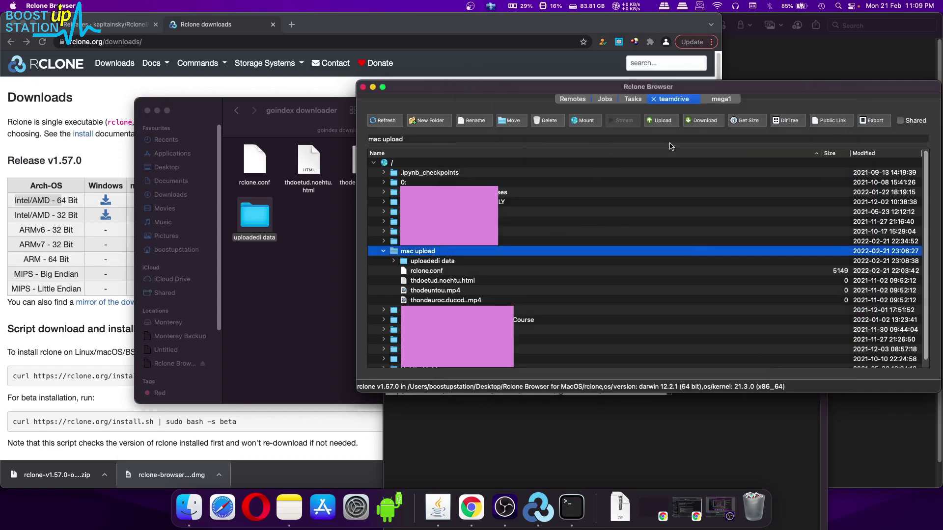
click(705, 121)
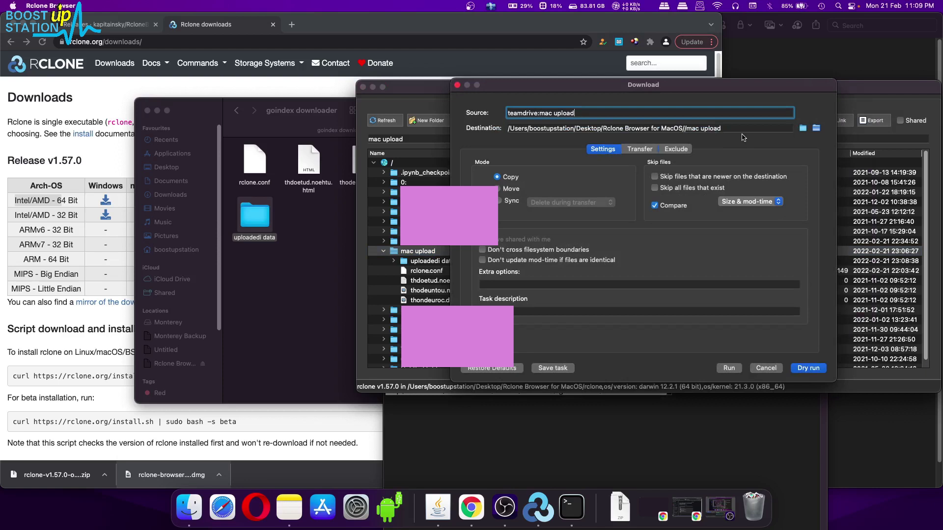
click(804, 129)
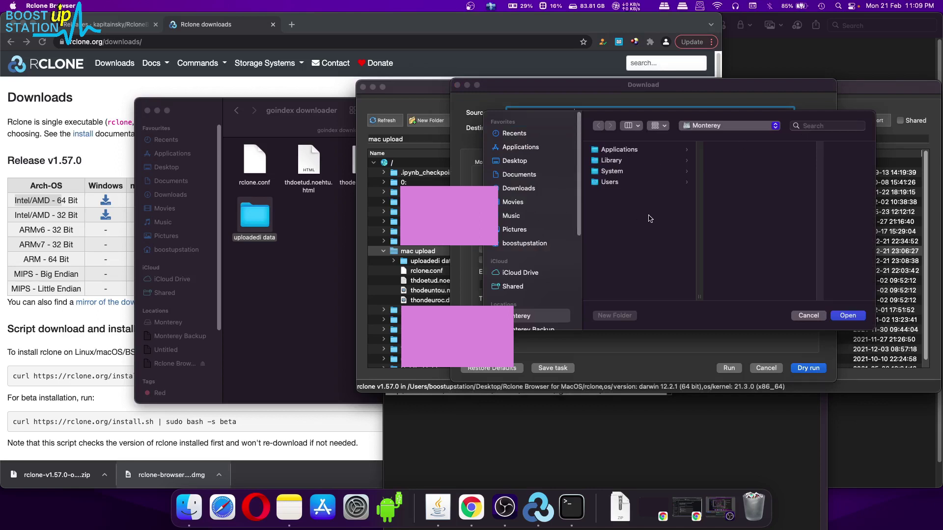
click(813, 314)
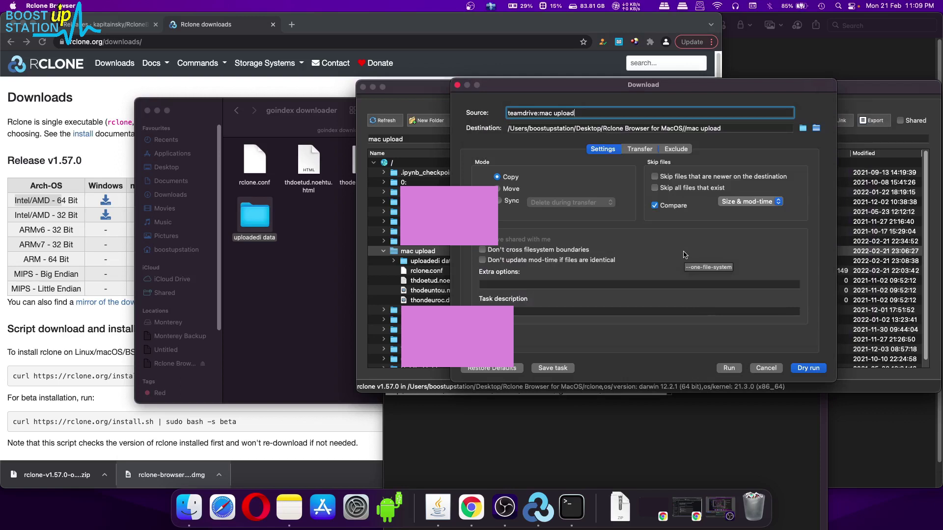
key(Escape)
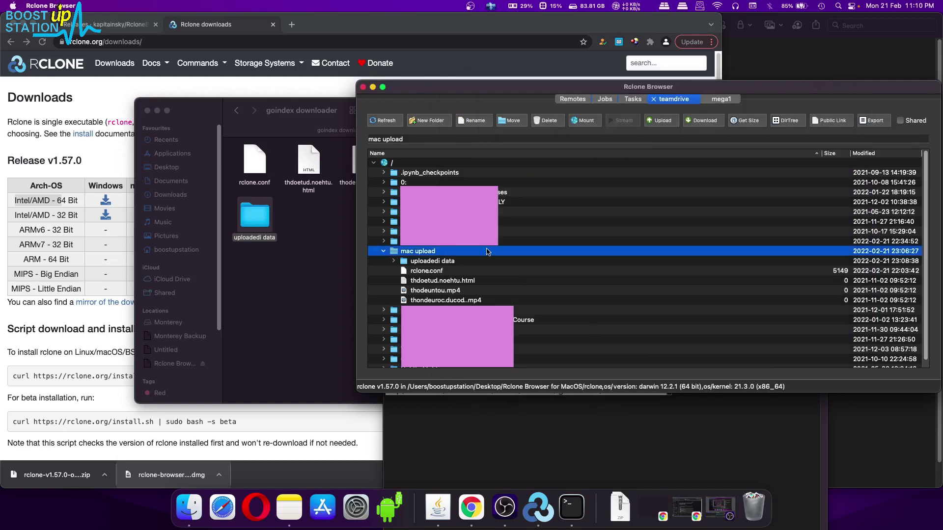
- Select rclone.conf, thodeuntou.mp4 and the HTML file, then check mac upload's actions menu
click(516, 271)
click(583, 290)
click(583, 281)
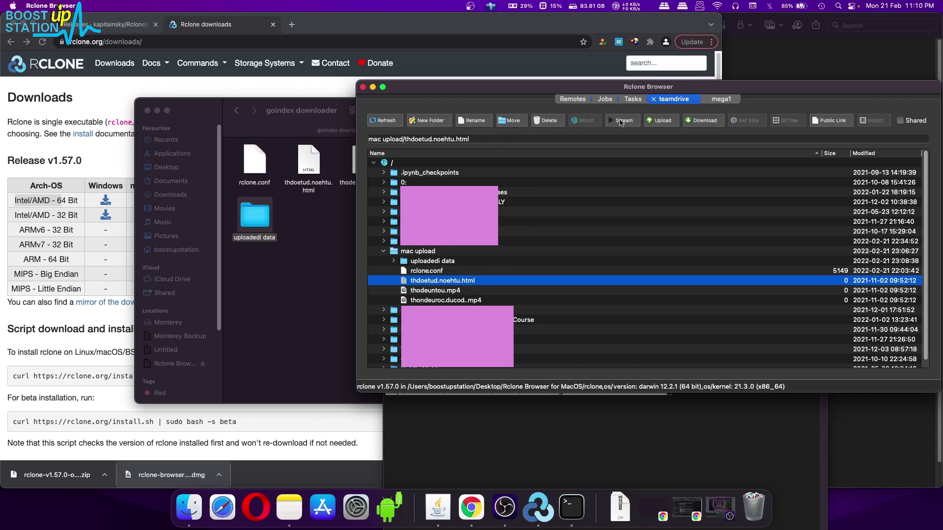
right_click(417, 252)
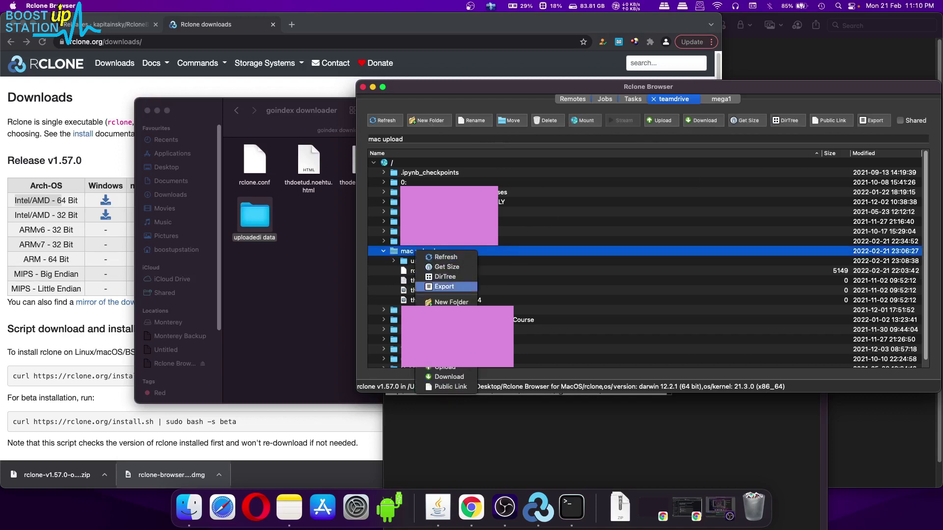
click(590, 256)
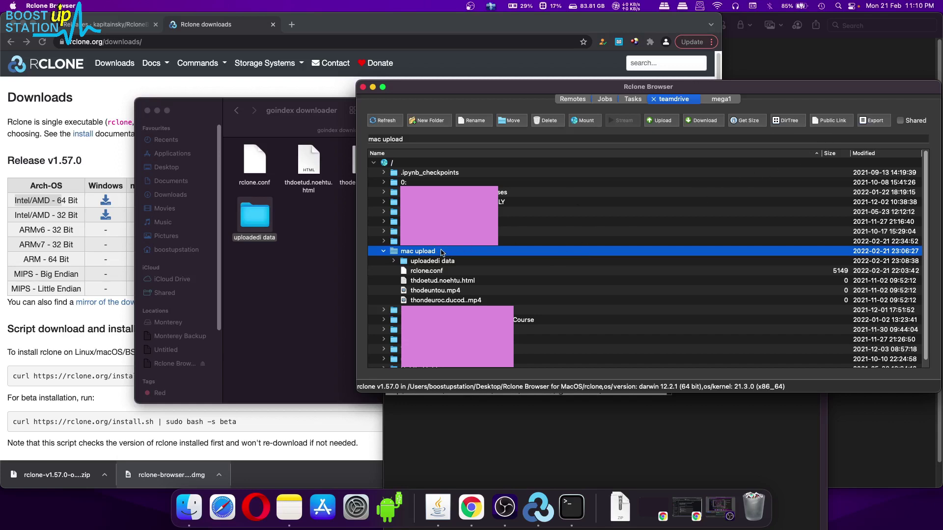
- Fetch the public Drive link for mac upload, select the URL, and close the window
click(828, 125)
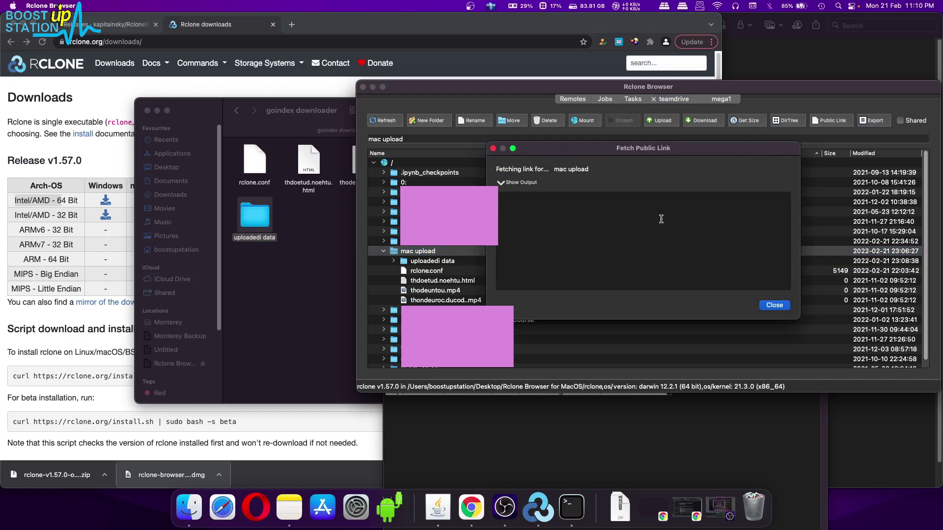
drag(714, 197, 498, 195)
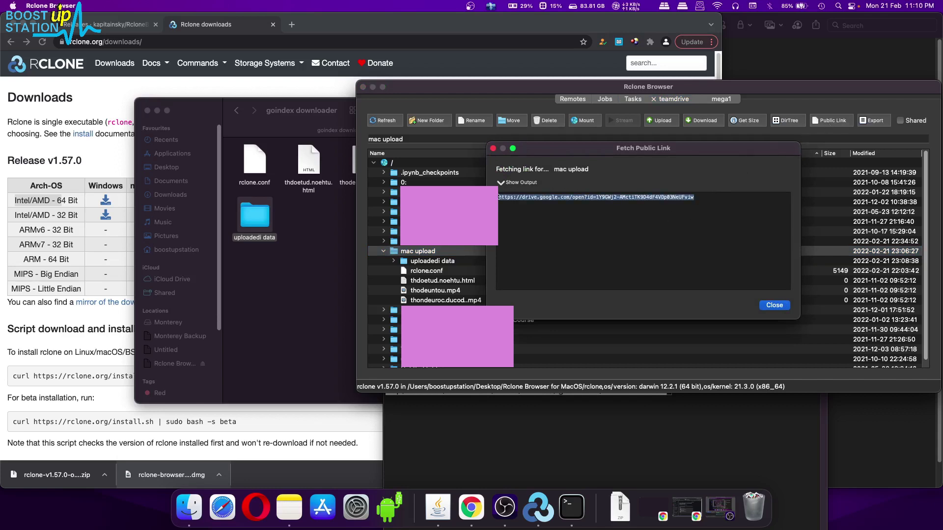
click(700, 199)
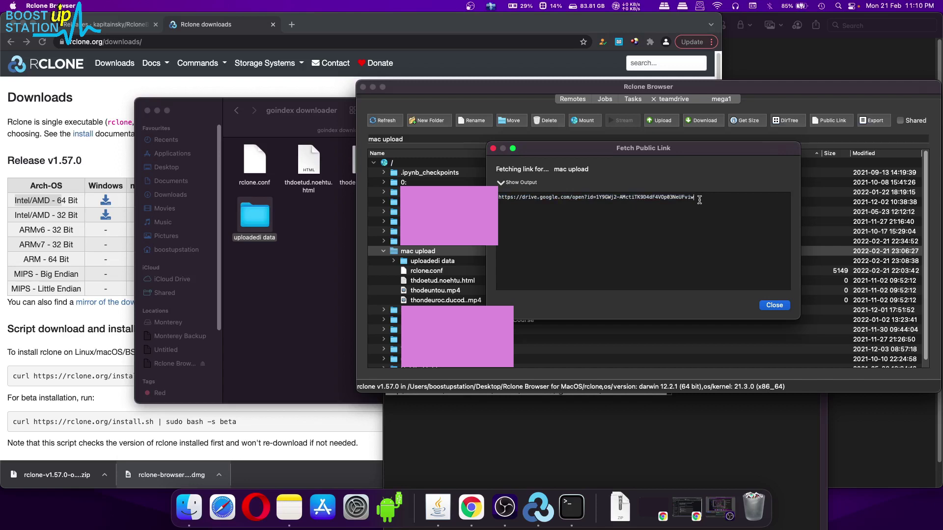
drag(700, 197, 498, 197)
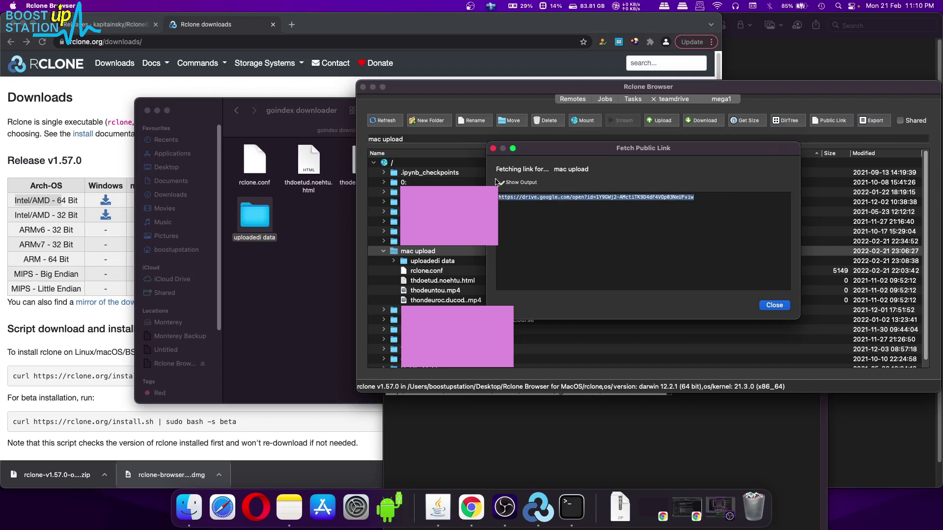
click(707, 200)
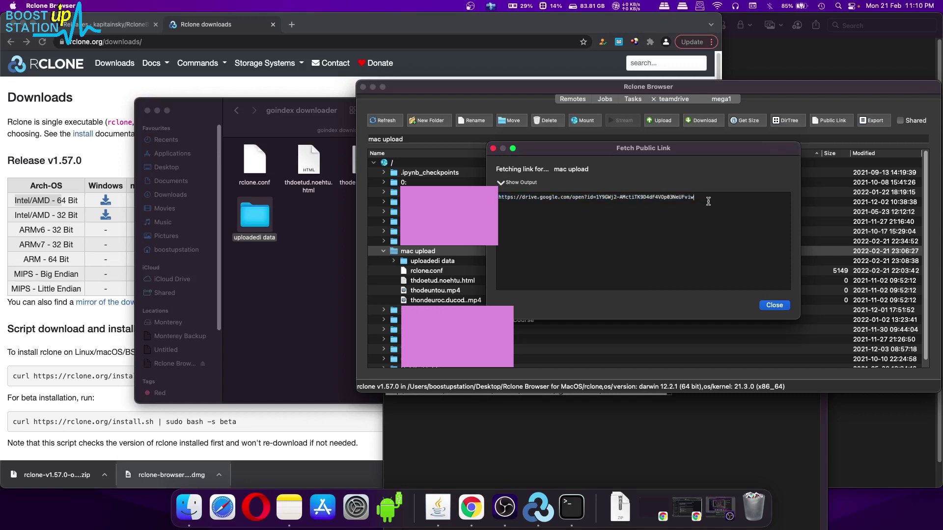
click(774, 305)
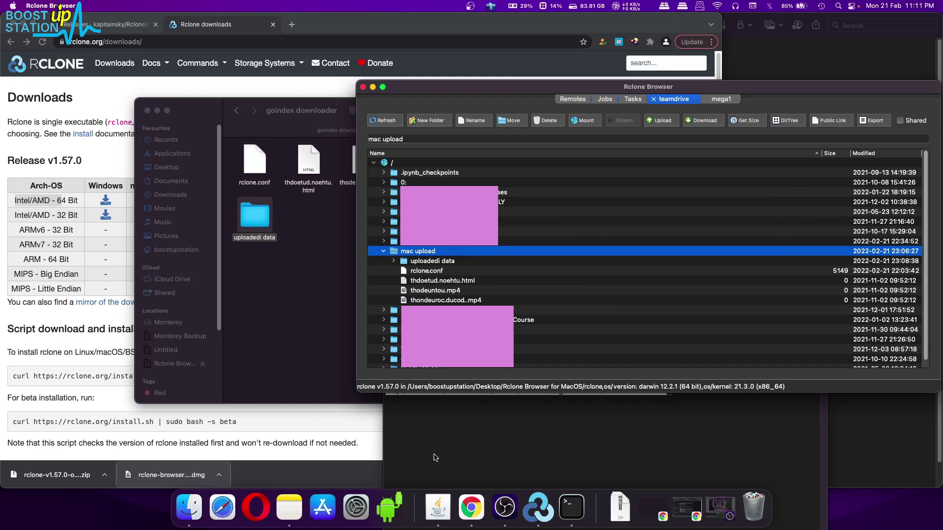
- Switch to Notes and highlight the rclone.conf step and the For Rclone Browser paragraph
click(278, 501)
click(547, 320)
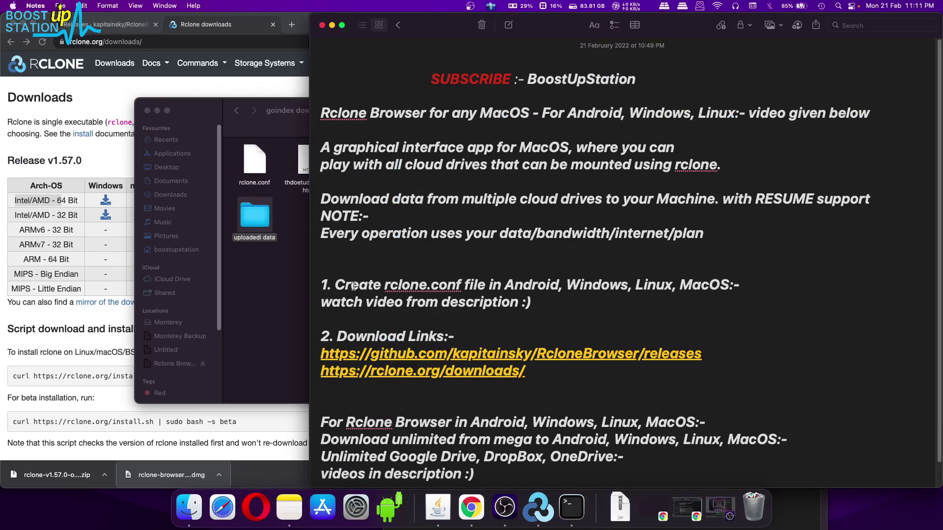
drag(351, 286, 547, 286)
drag(351, 116, 469, 116)
scroll(556, 431, down, 1)
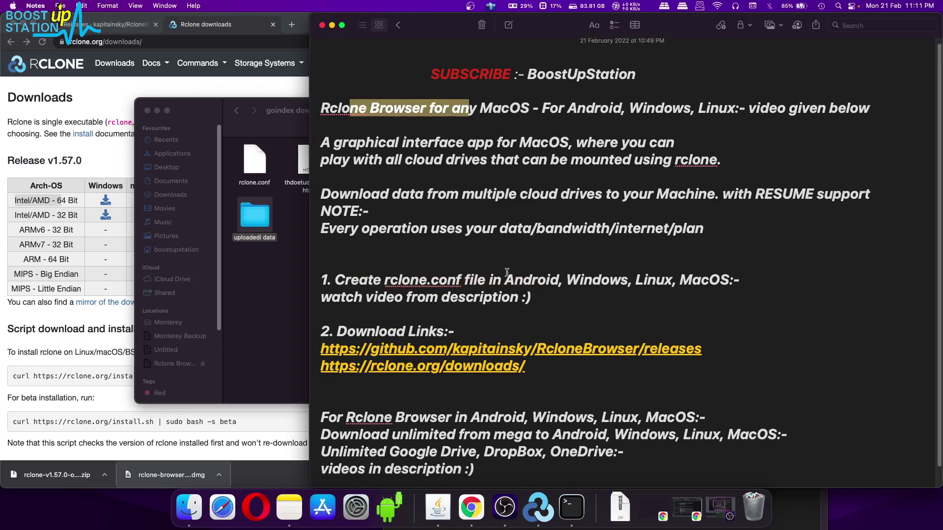
drag(624, 430, 312, 396)
click(499, 415)
- Highlight the platform list, the Google Drive, DropBox, OneDrive text, the closing paragraph, and the SUBSCRIBE title
drag(533, 415, 784, 415)
drag(378, 430, 638, 437)
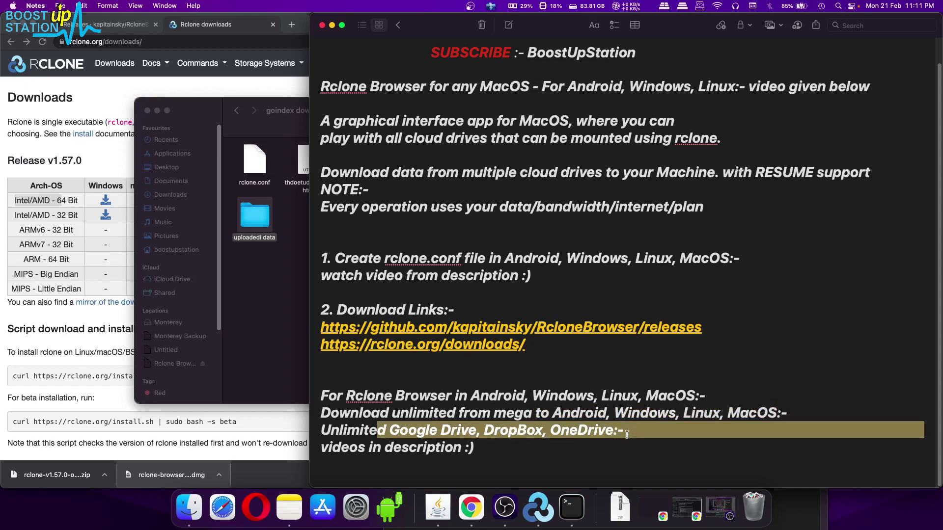
click(646, 426)
scroll(585, 450, up, 1)
drag(585, 450, 309, 397)
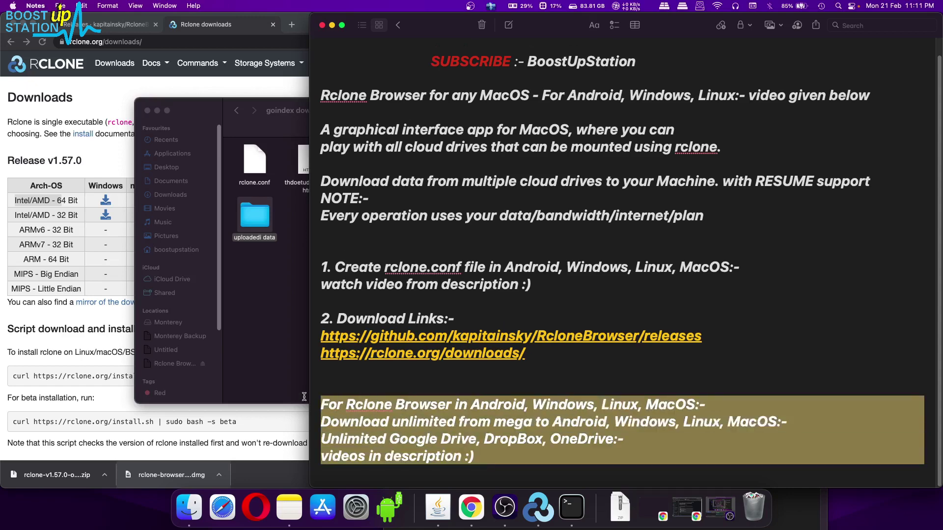
click(375, 375)
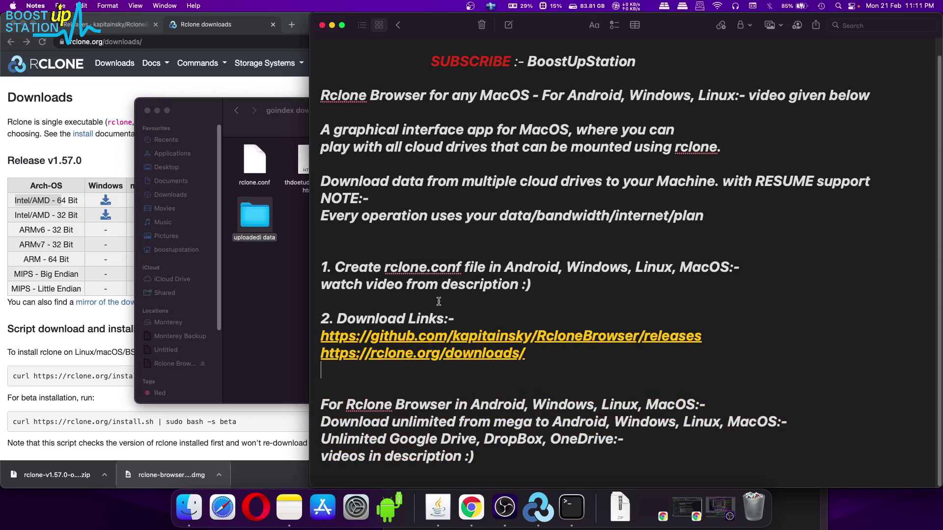
scroll(432, 90, up, 1)
drag(430, 81, 643, 81)
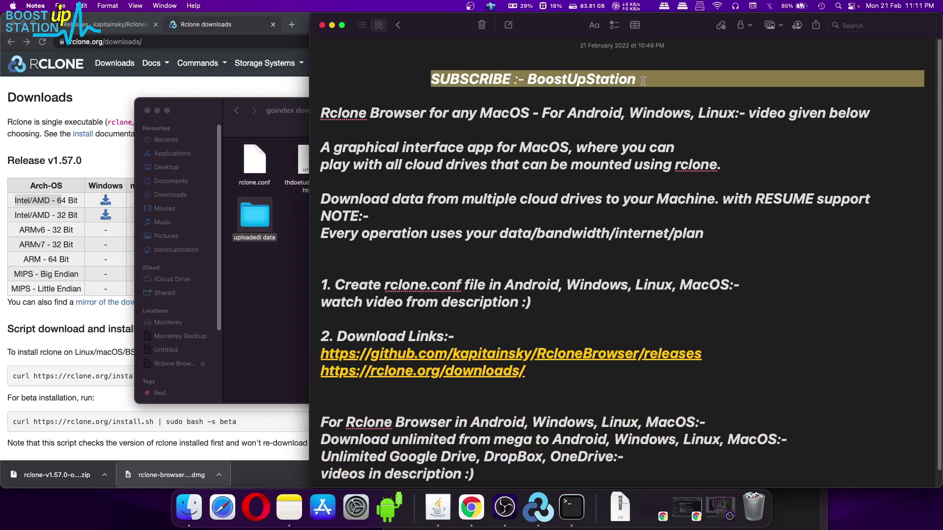